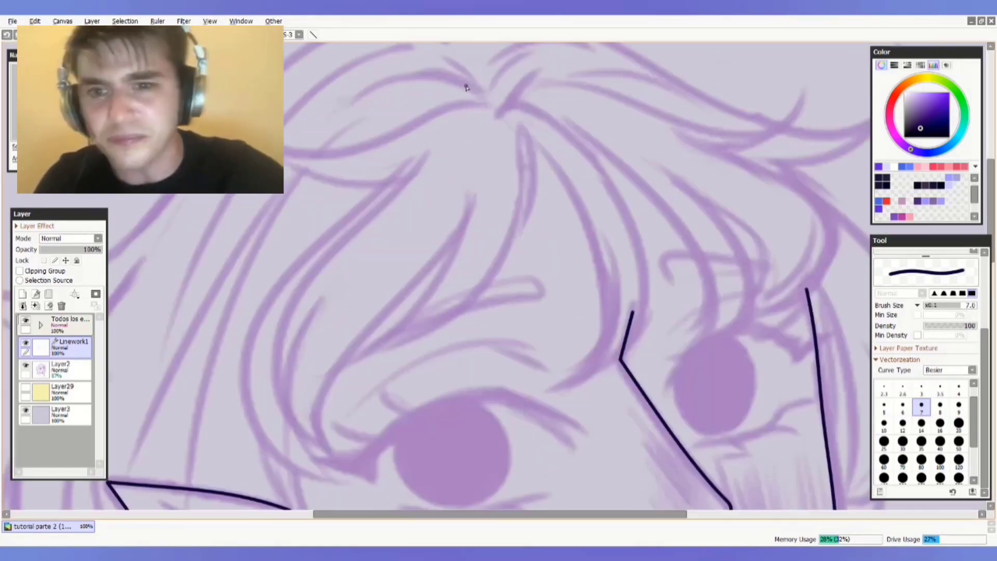
Ink two fringe strands over the hair sketch on the Linework1 layer.
left_click_drag(284, 154, 482, 104)
left_click_drag(283, 164, 427, 171)
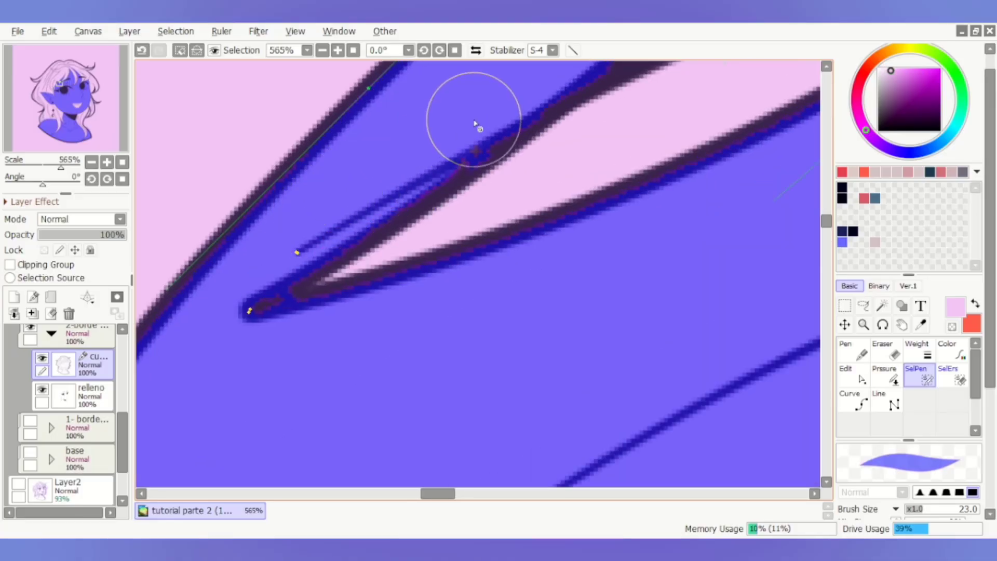
Examine the selection edges around the ear and the hair strand tips for unselected gaps.
scroll(448, 132, "down", 4)
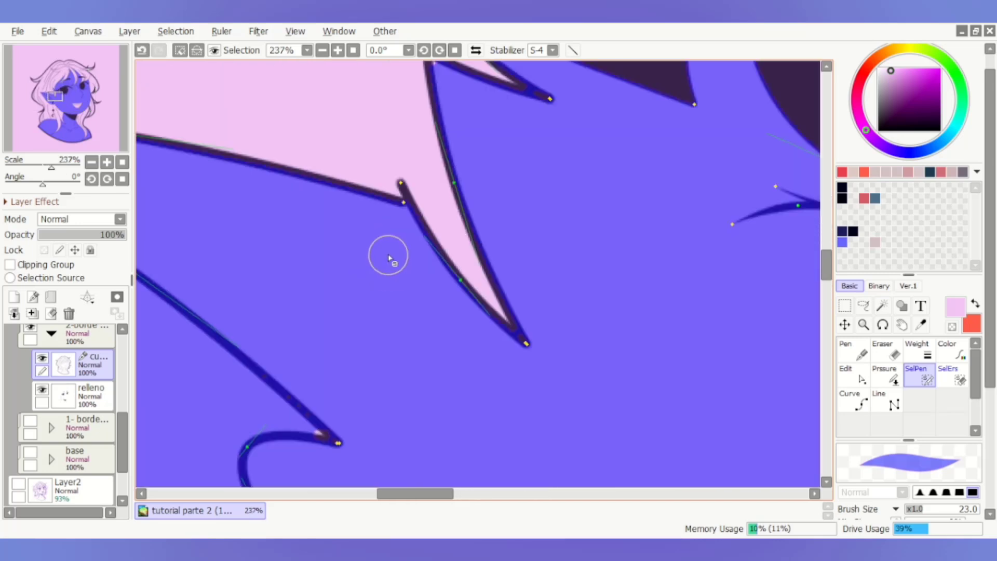
scroll(389, 258, "down", 3)
scroll(418, 164, "up", 5)
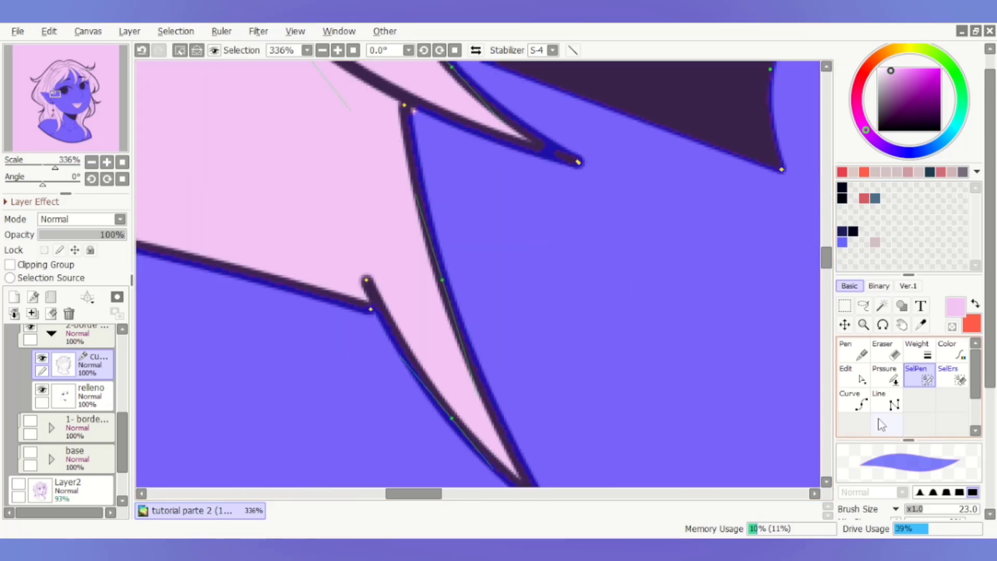
key("bracketleft")
scroll(408, 141, "up", 4)
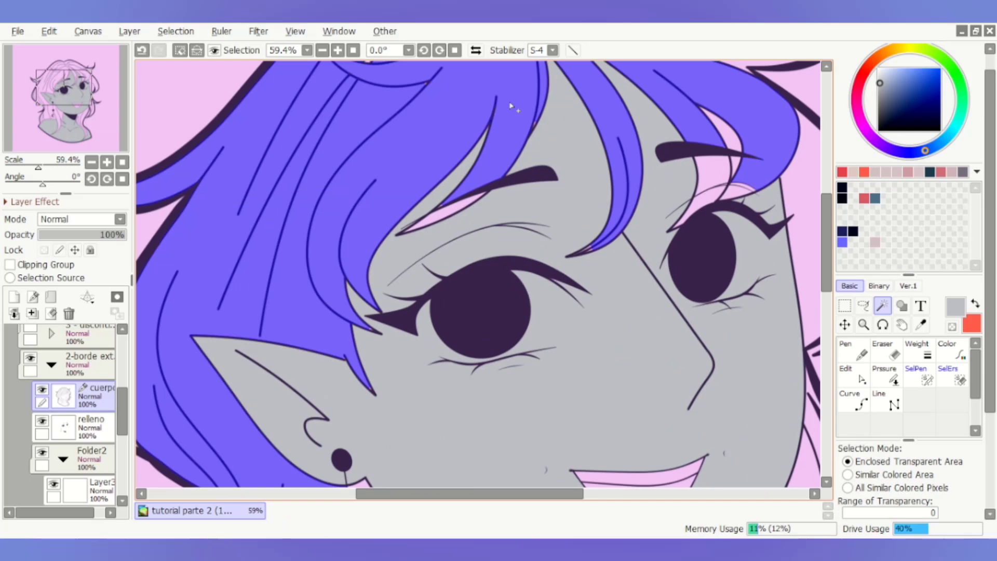
Add the small unselected gap between the converging hair lines to the hair selection with the magic wand.
scroll(310, 281, "up", 8)
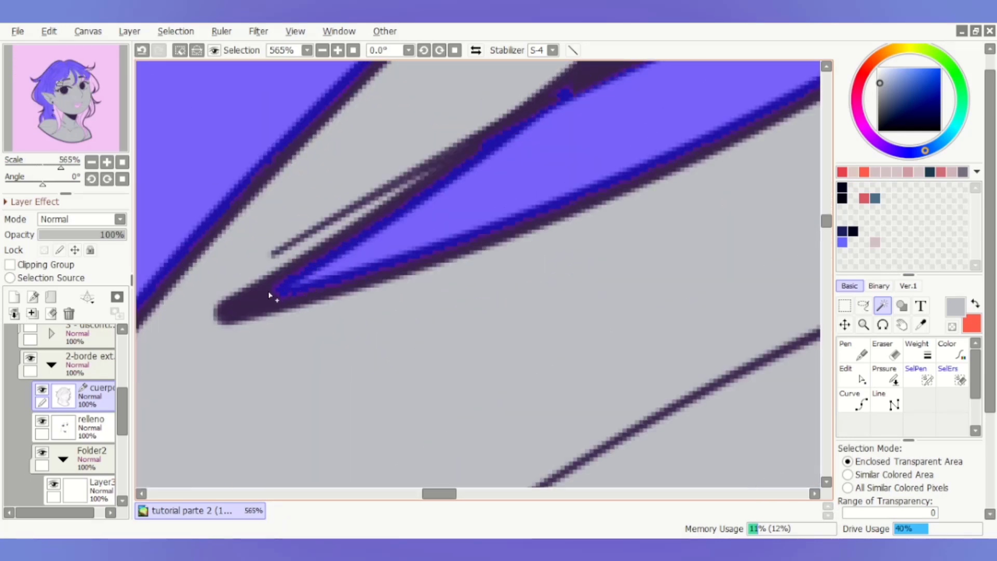
scroll(268, 294, "up", 2)
scroll(363, 311, "down", 2)
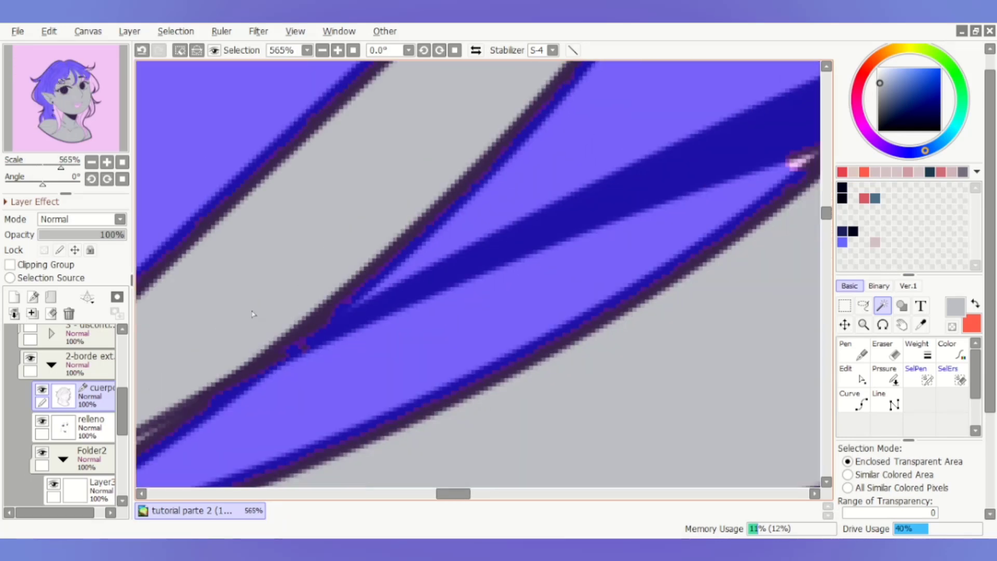
scroll(467, 244, "up", 4)
scroll(554, 214, "down", 12)
scroll(448, 312, "up", 12)
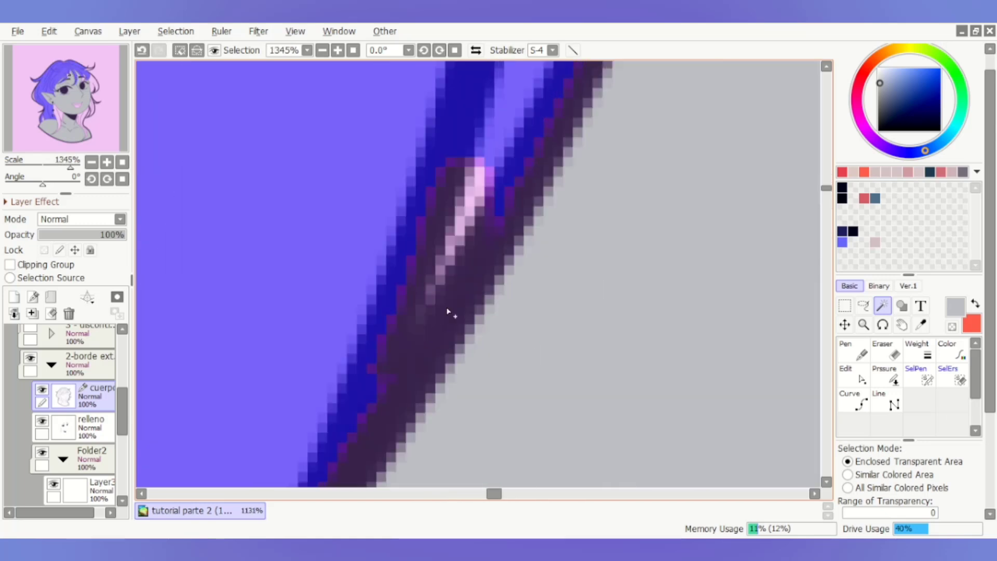
scroll(448, 311, "up", 1)
left_click_drag(481, 169, 414, 334)
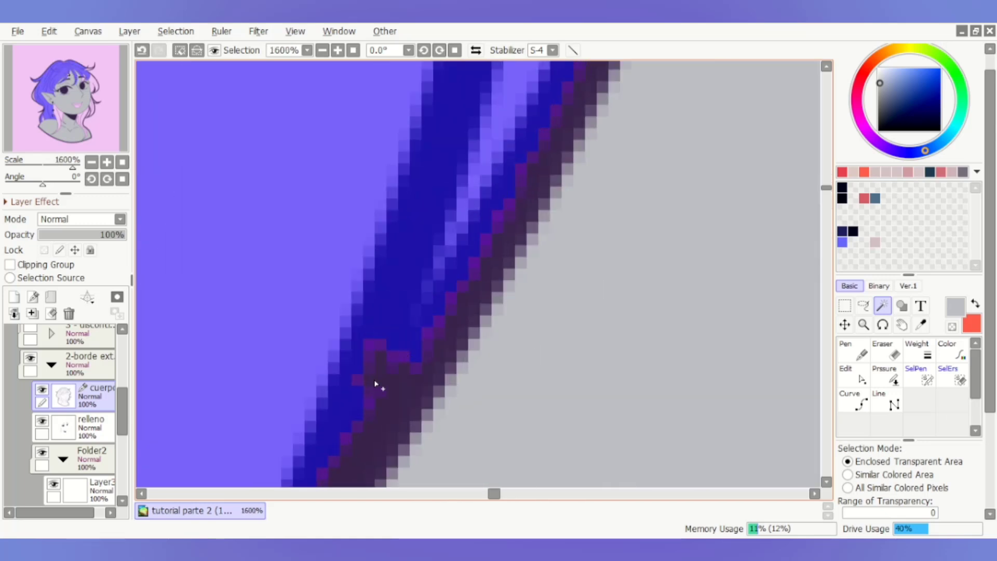
Examine the crown and side strands of the selected hair for remaining unselected gaps where lines meet.
scroll(375, 385, "down", 12)
scroll(406, 209, "up", 6)
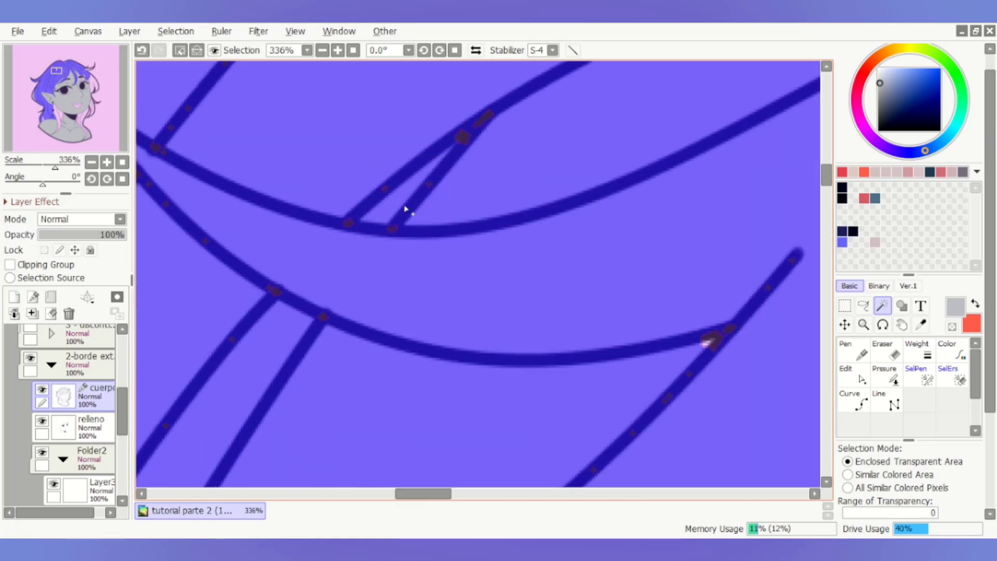
scroll(283, 198, "down", 2)
scroll(513, 300, "up", 4)
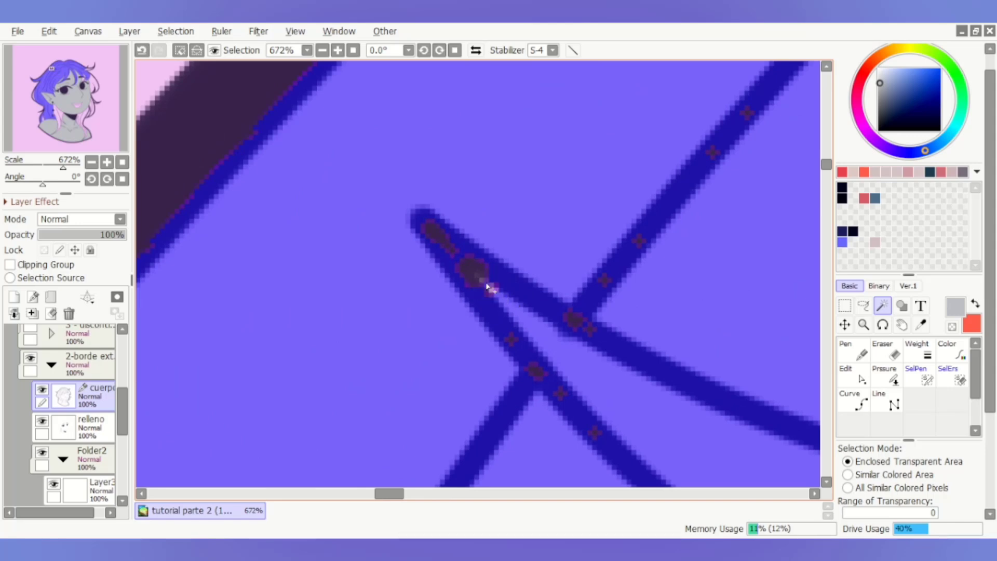
scroll(323, 151, "down", 4)
scroll(517, 151, "up", 3)
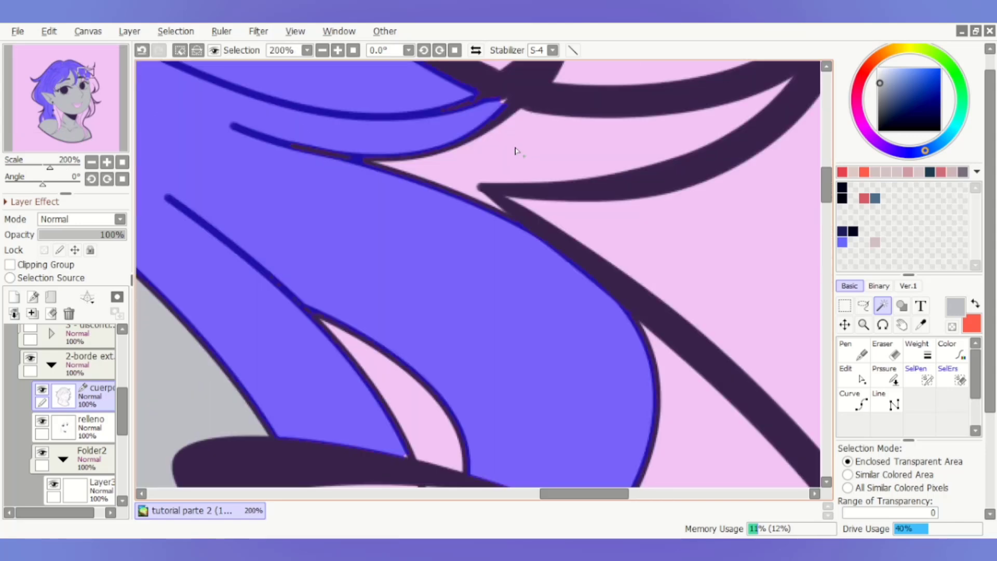
scroll(474, 136, "up", 3)
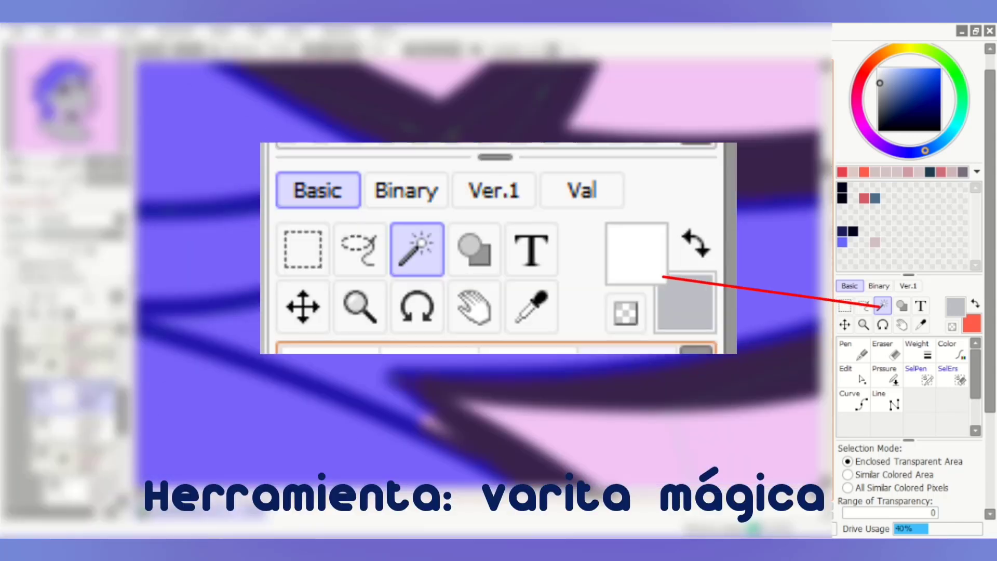
scroll(483, 280, "up", 2)
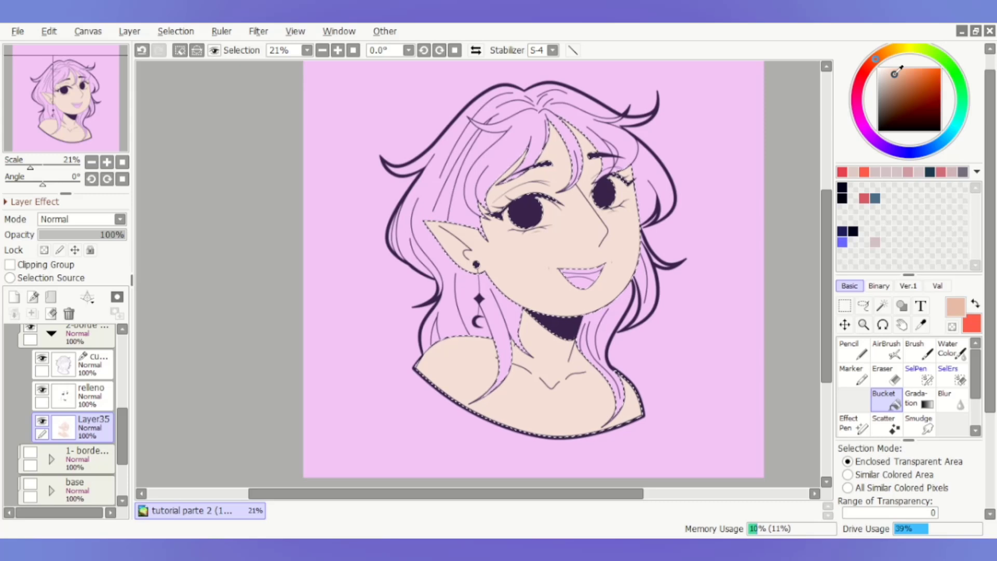
Try tan, pale beige and peach fills on the selected skin area of Layer35 with the Bucket.
left_click(891, 77)
left_click(522, 302)
scroll(750, 153, "up", 1)
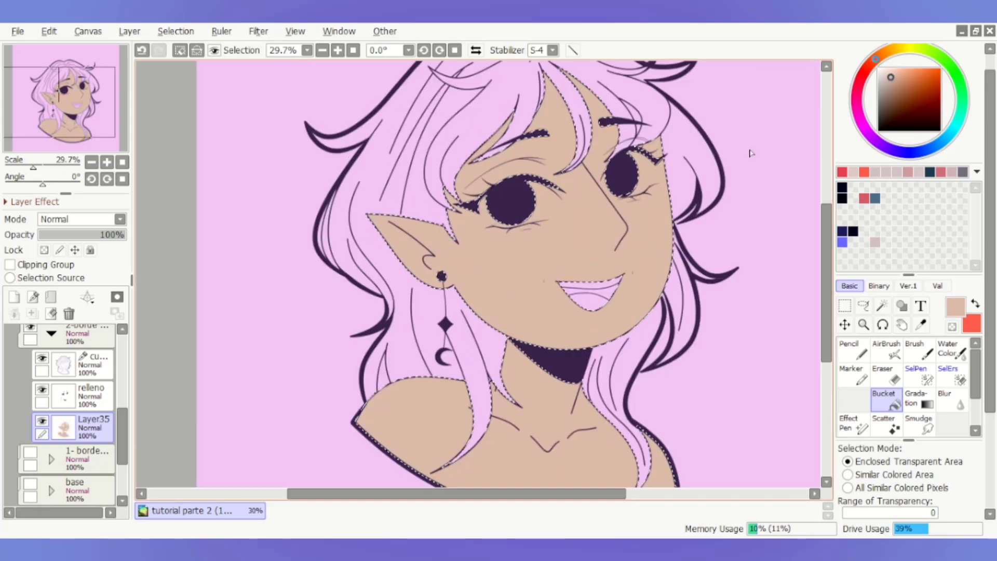
left_click(886, 73)
left_click(661, 233)
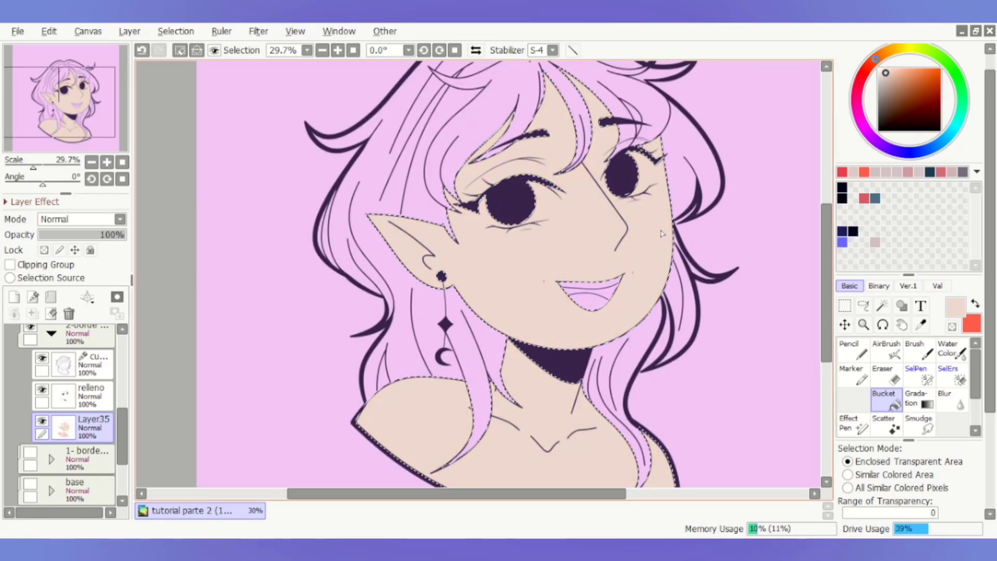
scroll(662, 234, "down", 1)
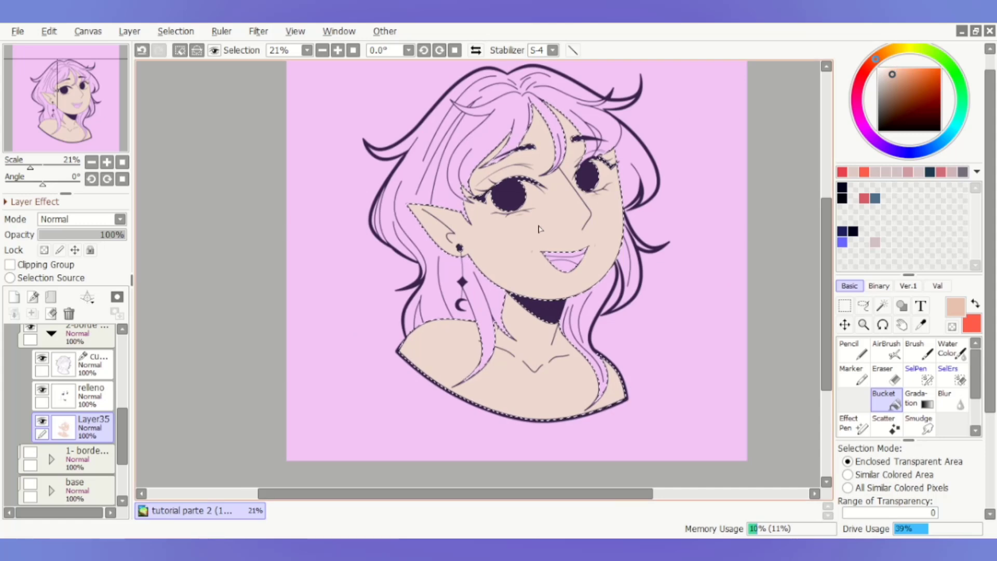
key("ctrl+z")
scroll(761, 151, "up", 3)
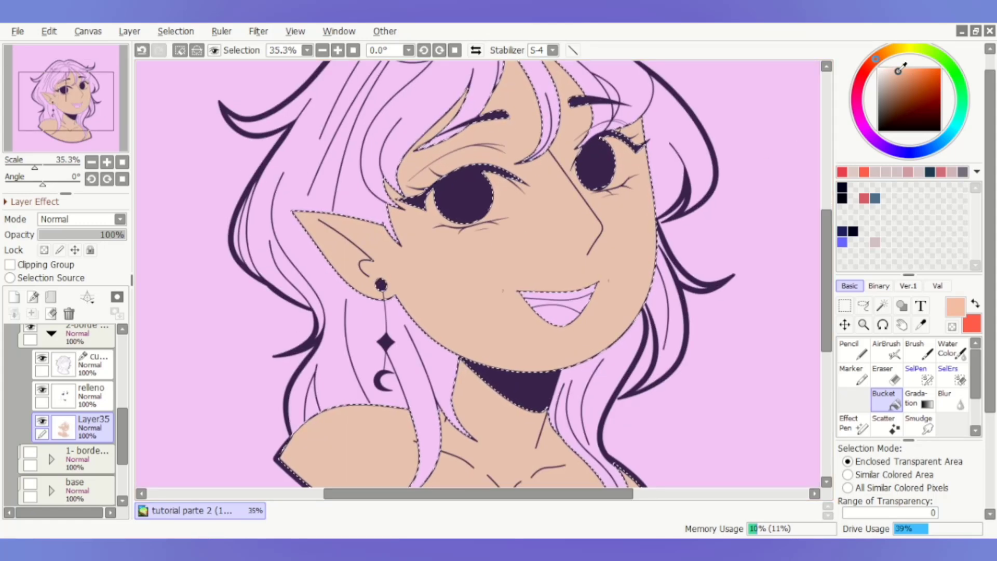
Try pale blue and greyish blue skin fills on Layer35 by shifting the hue to blue.
left_click(880, 143)
mouse_move(882, 144)
left_mouse_down()
mouse_move(915, 154)
mouse_move(939, 145)
left_mouse_up()
left_click(559, 179)
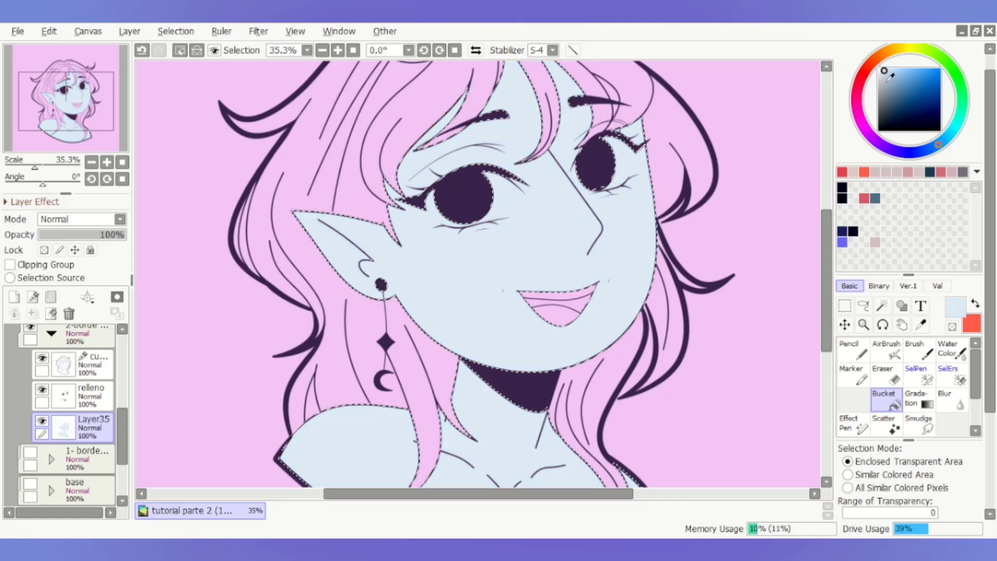
left_click(538, 232)
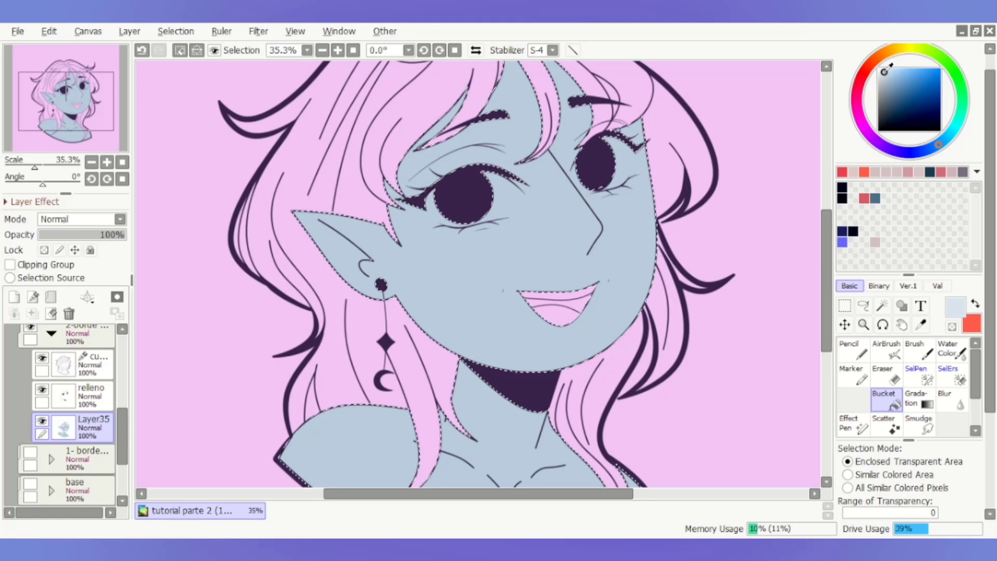
left_click(538, 233)
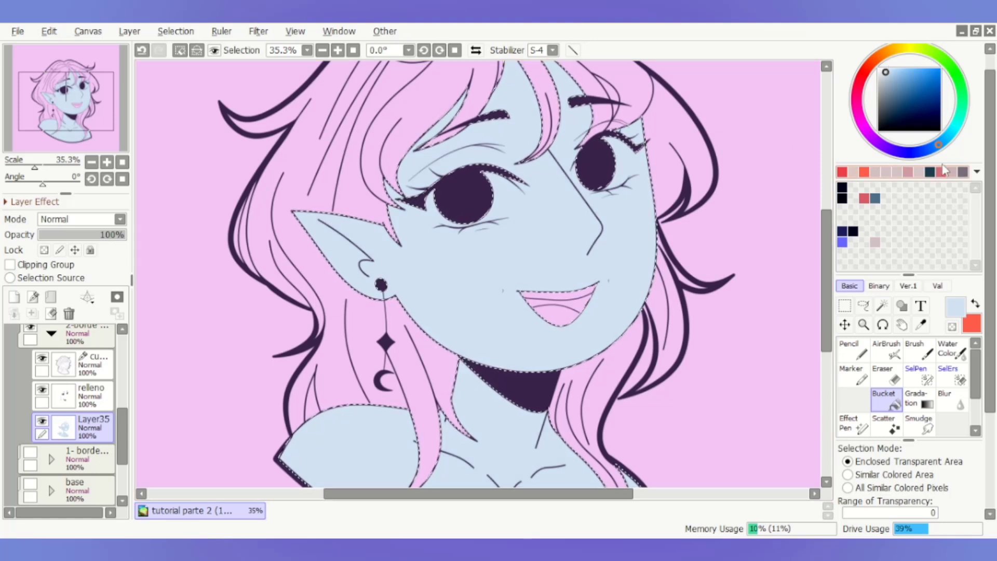
Refill the skin on Layer35 with a light bluish grey, derived from the greyish pink swatch by shifting its hue.
left_click(885, 172)
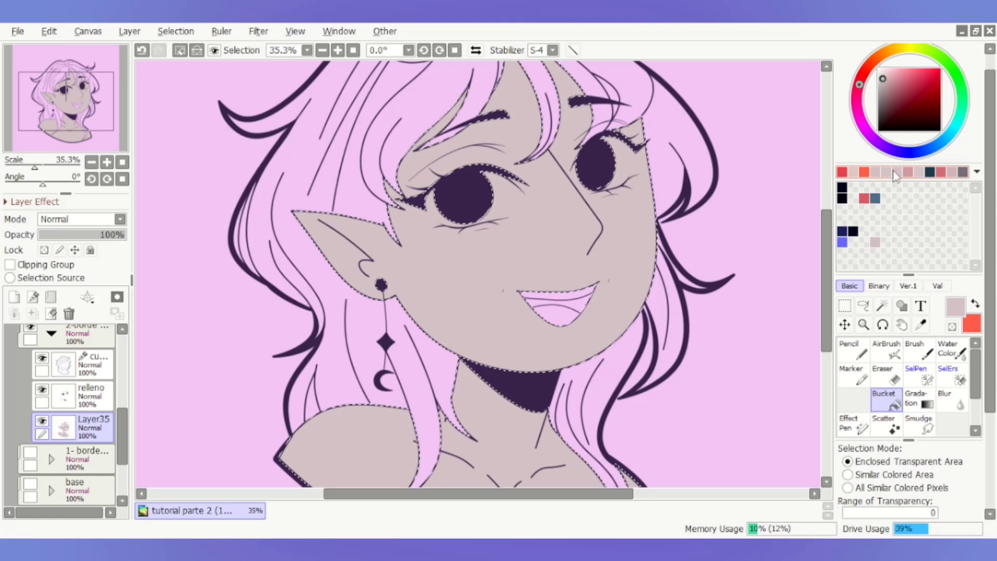
left_click_drag(896, 148, 918, 153)
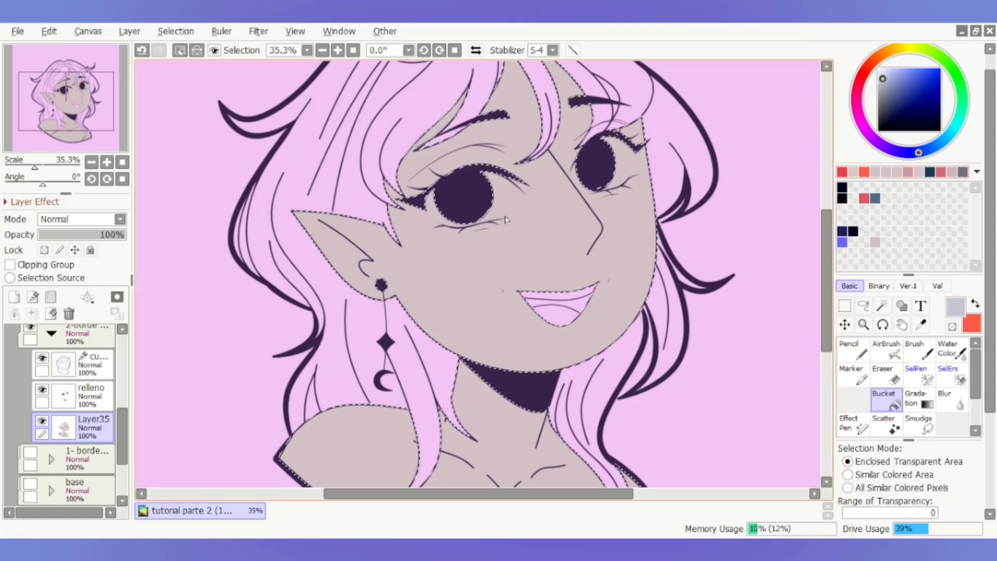
scroll(571, 151, "down", 3)
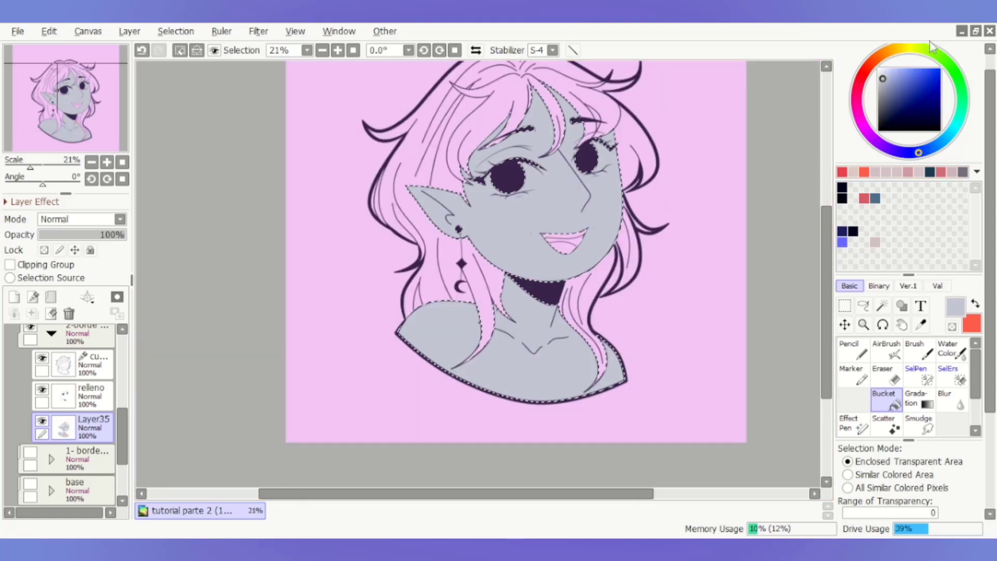
left_click(882, 74)
scroll(594, 153, "up", 4)
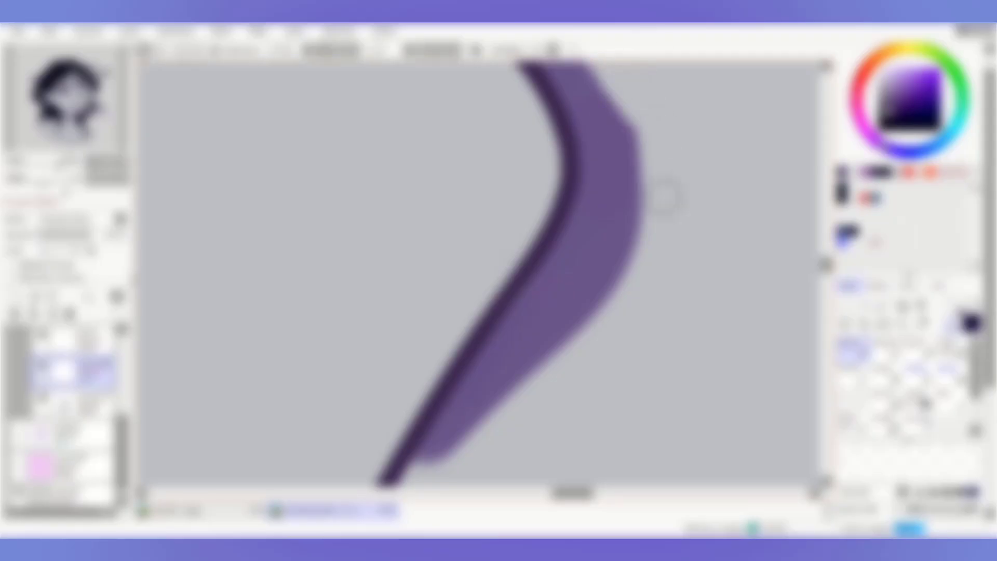
Trim and smooth the outer edge of the purple shadow beside the tip of the nose.
mouse_move(631, 122)
left_mouse_down()
mouse_move(636, 244)
mouse_move(603, 312)
left_mouse_up()
left_click_drag(633, 280, 494, 463)
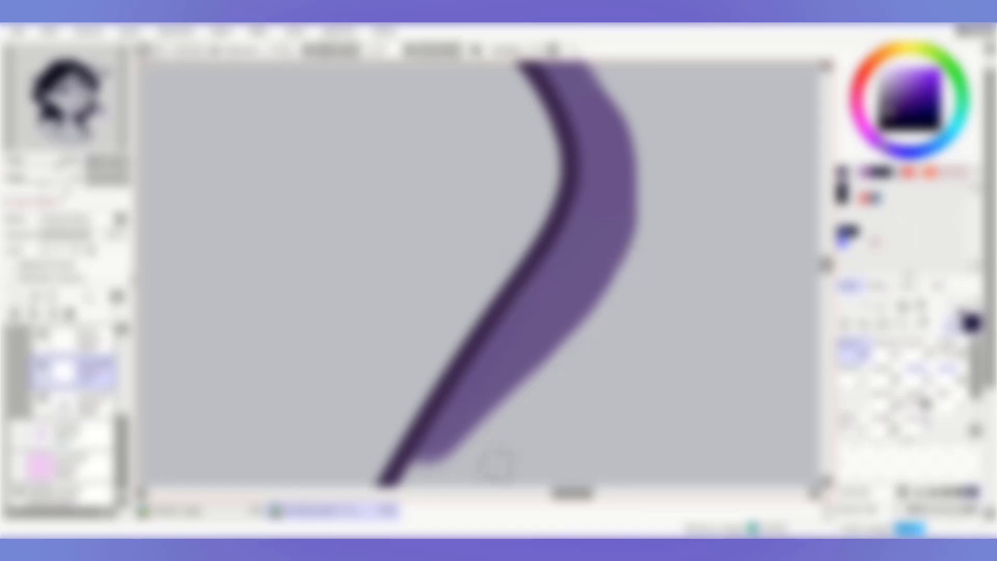
key("ctrl+minus")
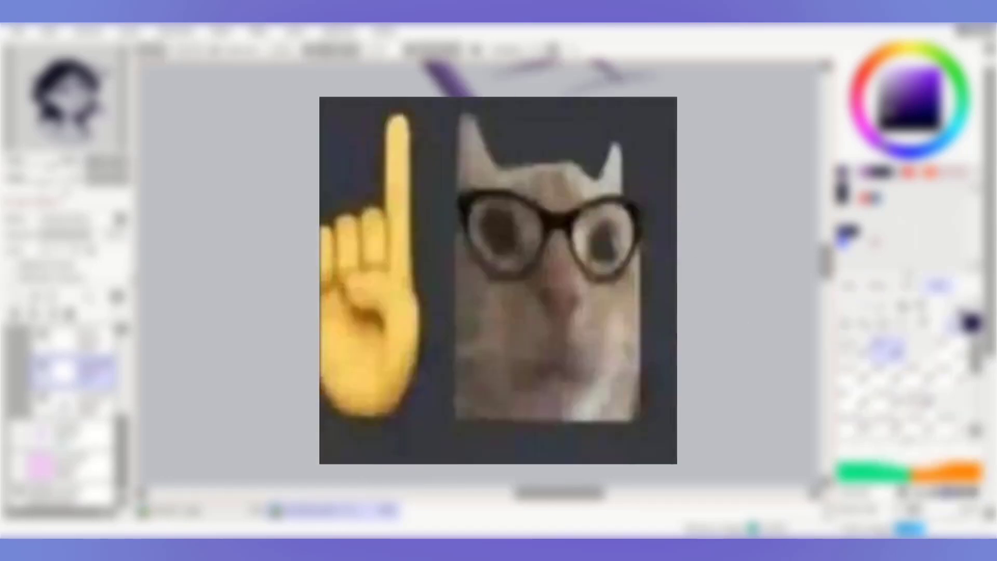
key("ctrl+plus")
key("ctrl+minus")
key("ctrl+plus")
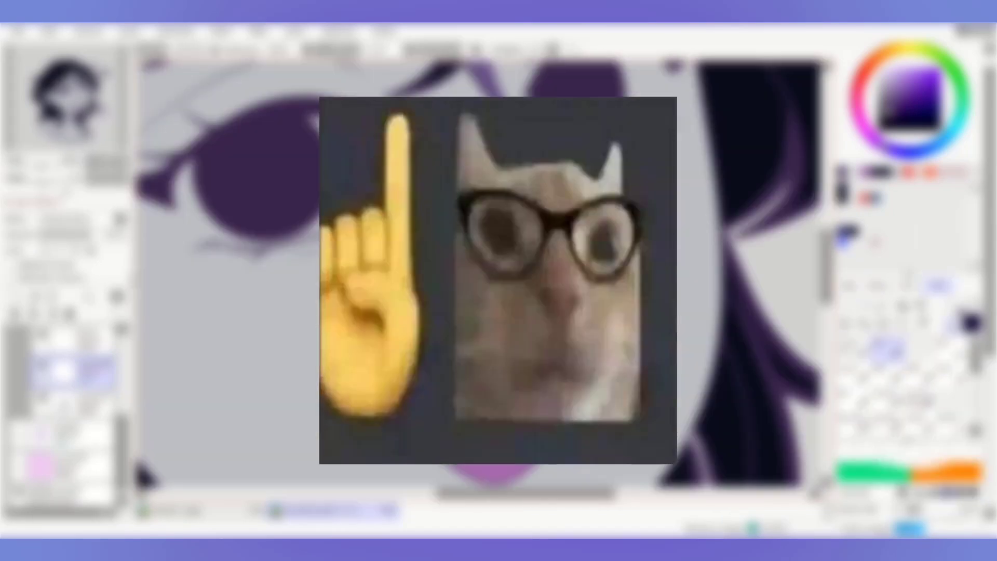
key("ctrl+minus")
key("ctrl+plus")
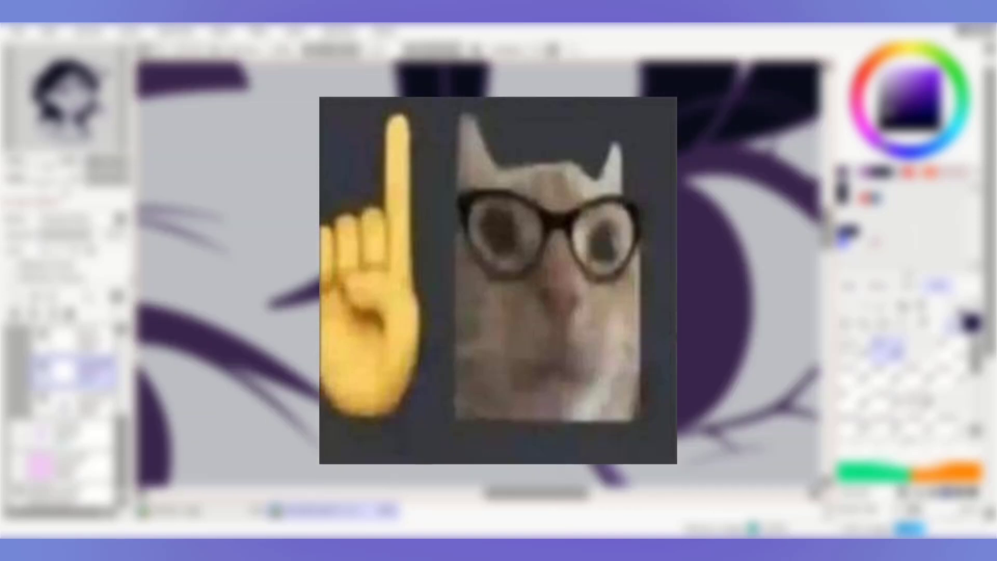
key("ctrl+minus")
key("ctrl+minus")
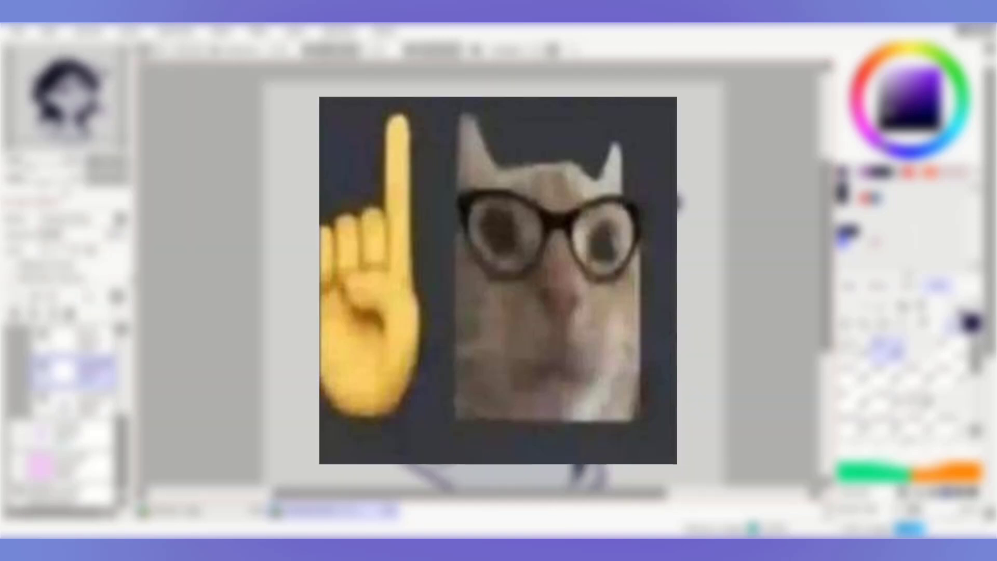
key("ctrl+plus")
scroll(483, 275, "down", 5)
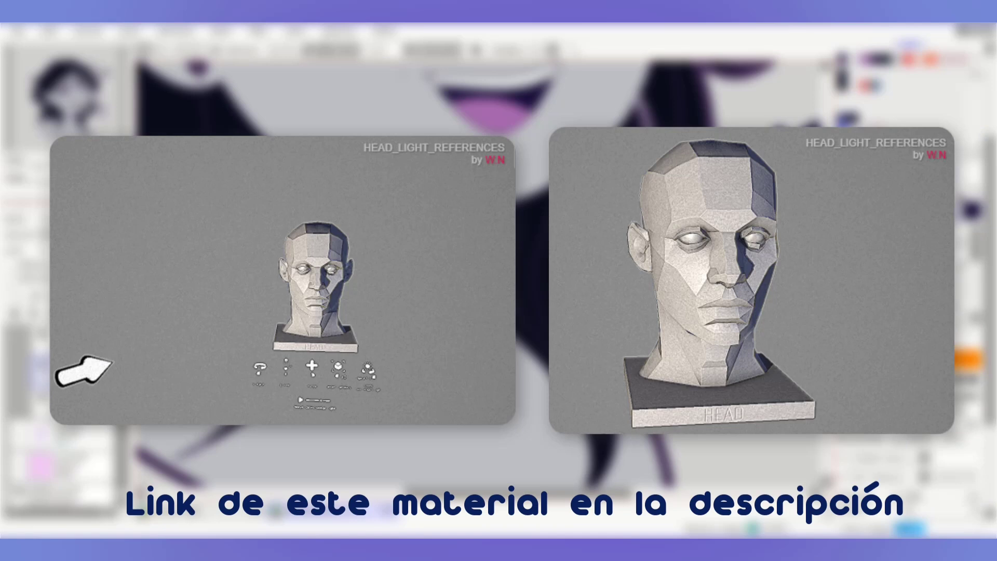
scroll(483, 275, "up", 3)
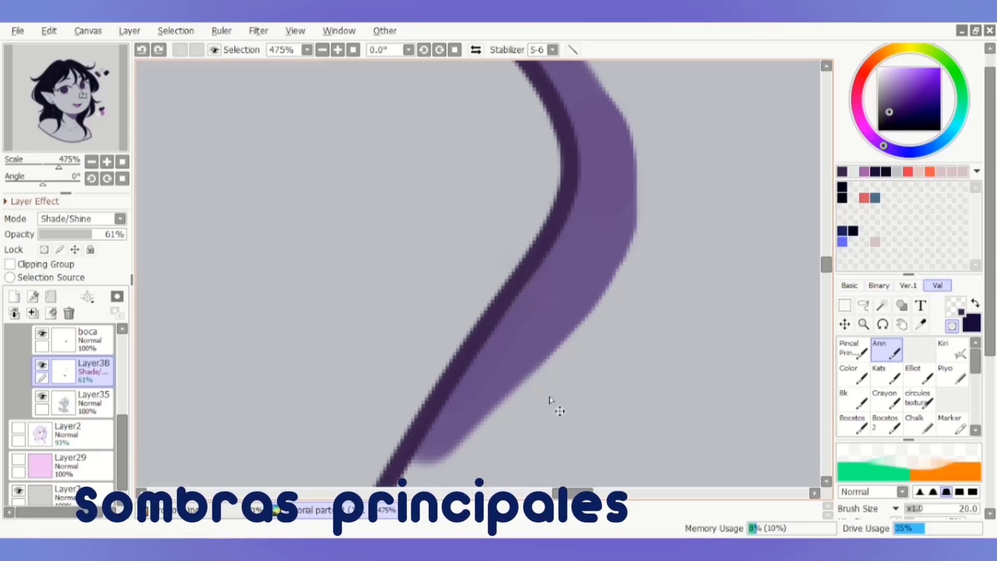
Erase the excess at the lower end of the nose shadow so it tapers into the line, and lower Layer38's opacity.
scroll(551, 400, "down", 4)
mouse_move(452, 407)
left_mouse_down()
mouse_move(512, 408)
mouse_move(542, 374)
left_mouse_up()
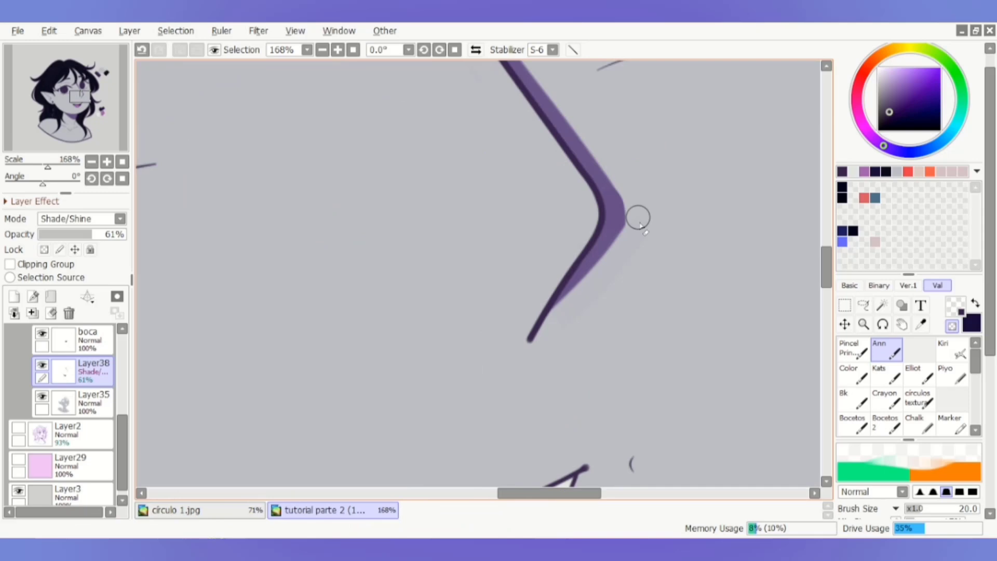
scroll(640, 210, "up", 3)
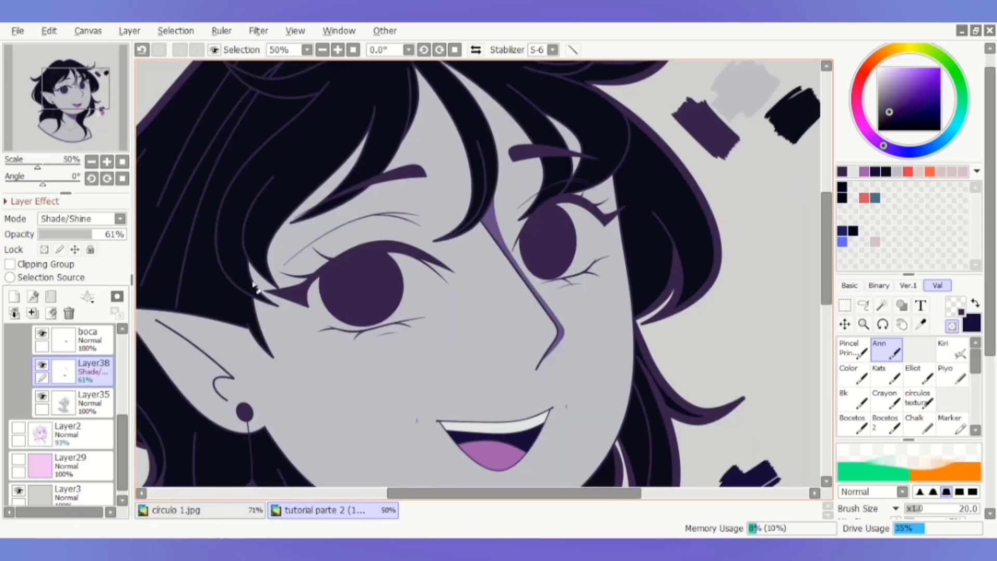
left_click_drag(93, 235, 77, 239)
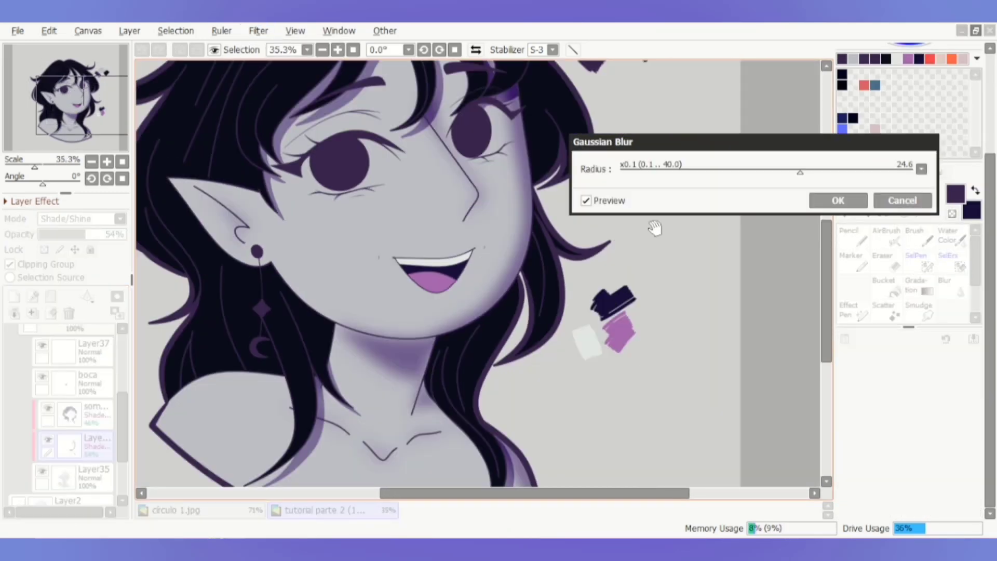
Soften the shadow layer on the face and neck using a smaller Gaussian Blur radius.
left_click_drag(800, 172, 652, 178)
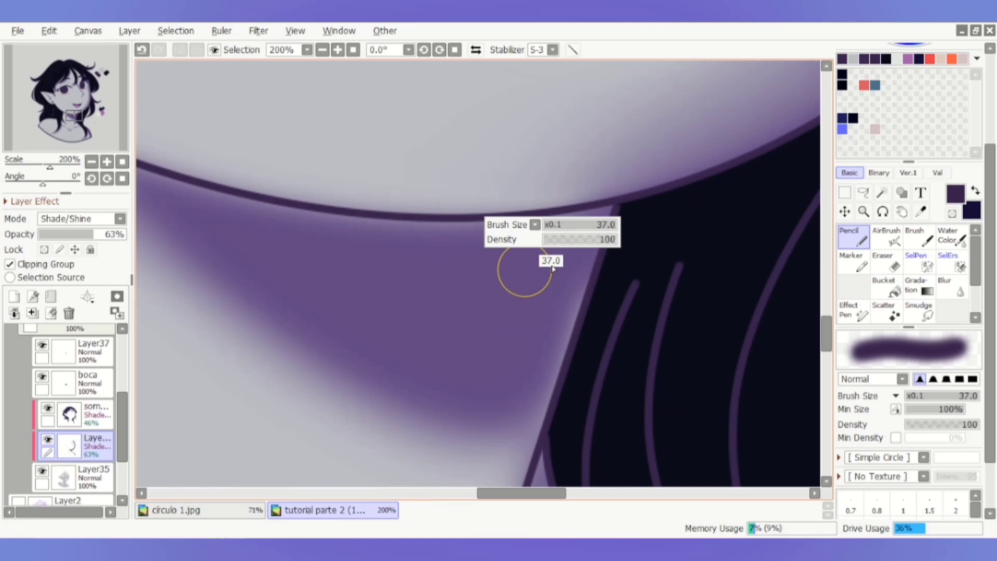
Fill the faded gaps in the neck shadow along the jaw and hair outlines with a size 14 Pencil.
scroll(551, 267, "up", 2)
key("bracketleft")
key("bracketleft")
key("bracketleft")
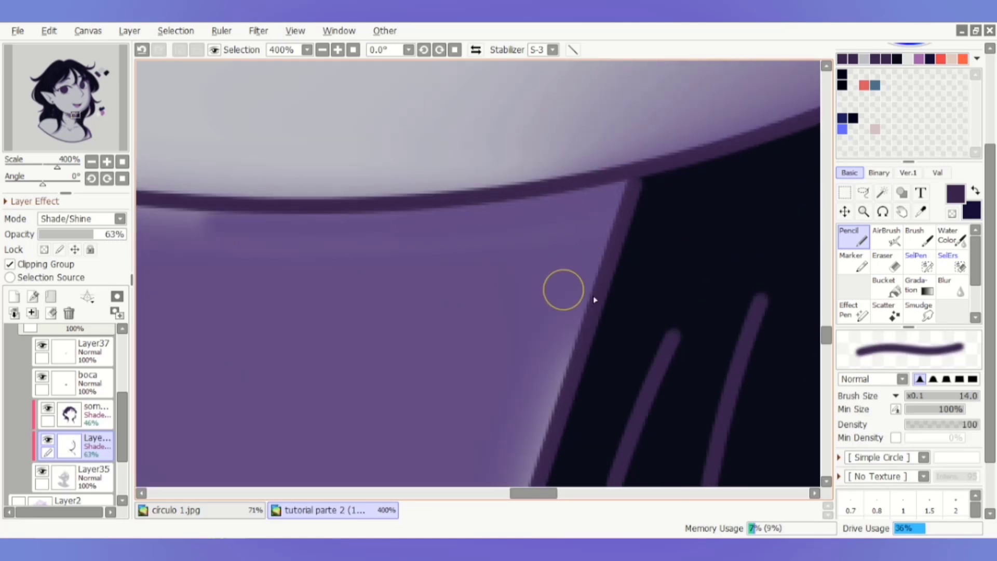
scroll(563, 290, "down", 3)
scroll(416, 244, "up", 1)
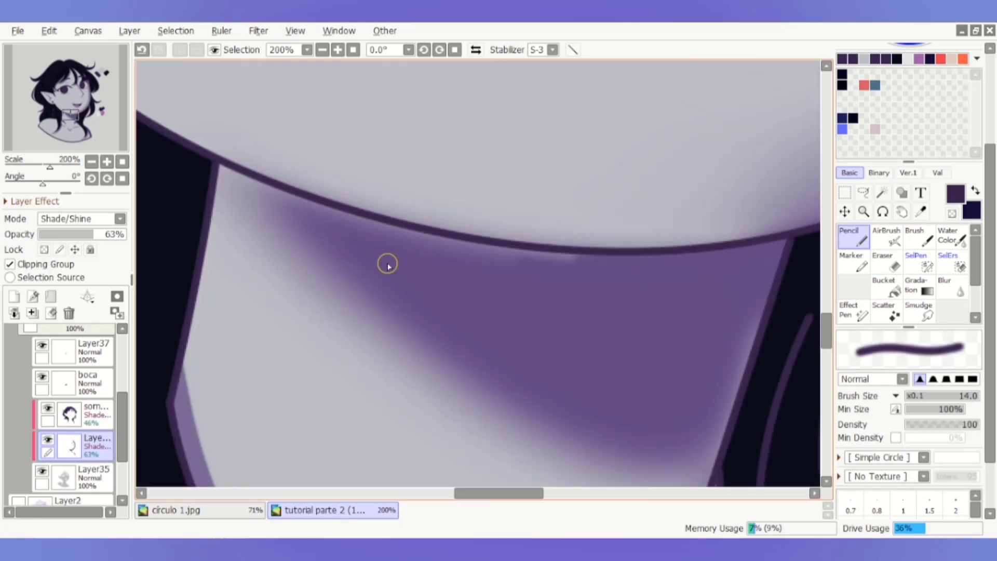
scroll(358, 255, "up", 1)
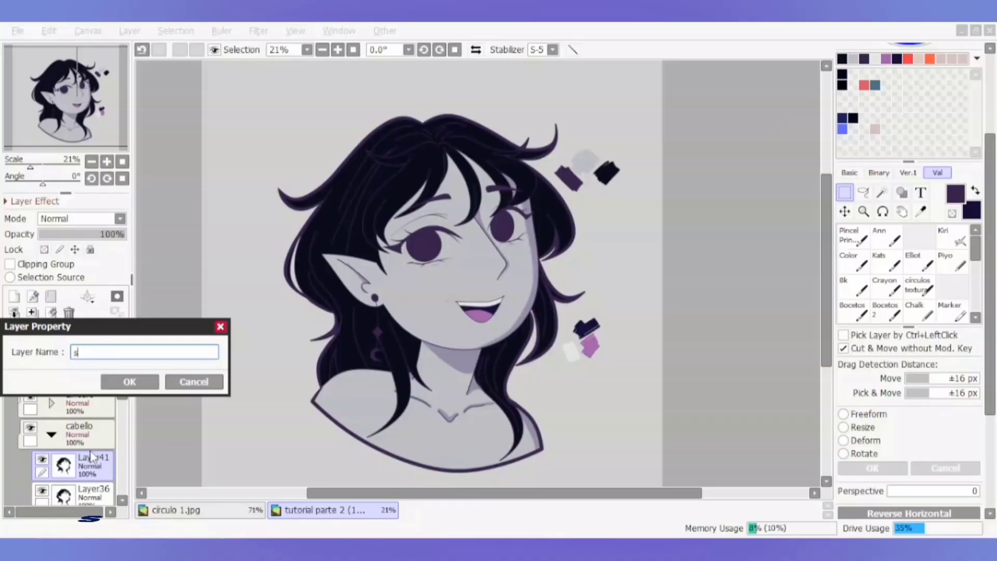
Name the hair copy sombra, then clip it over the skin as a purple cast shadow with reduced opacity.
type("sombra")
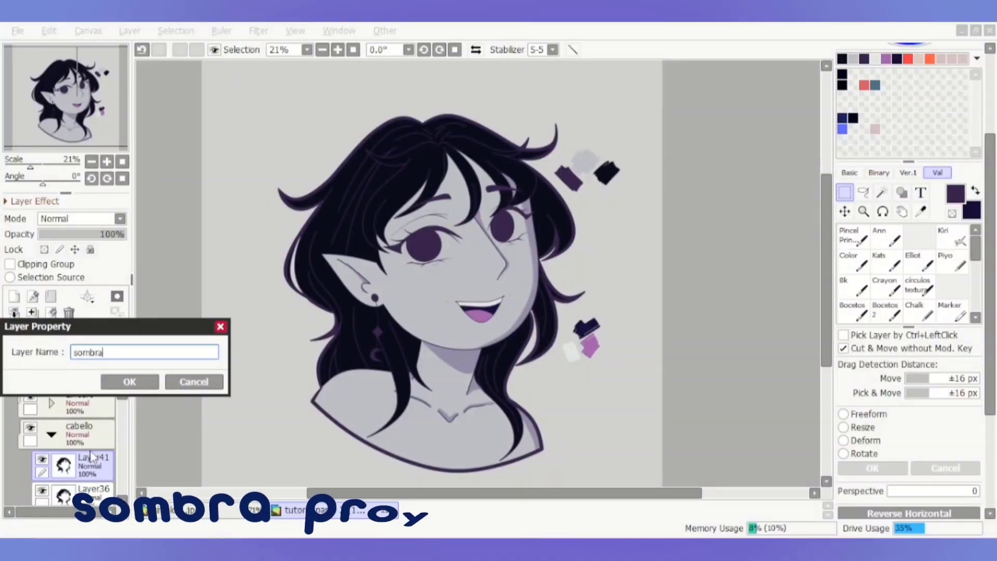
key("Return")
scroll(327, 159, "up", 3)
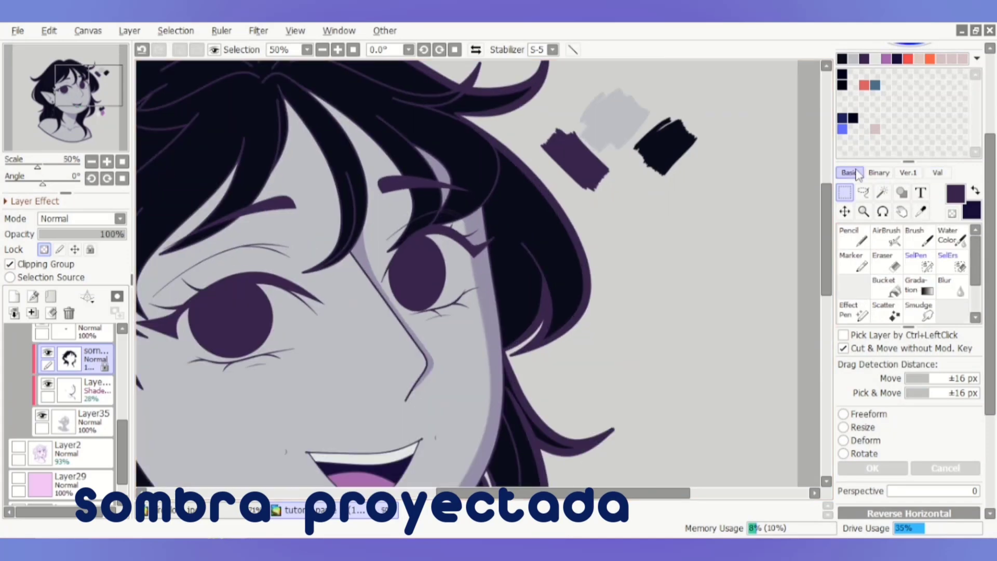
key("w")
key("b")
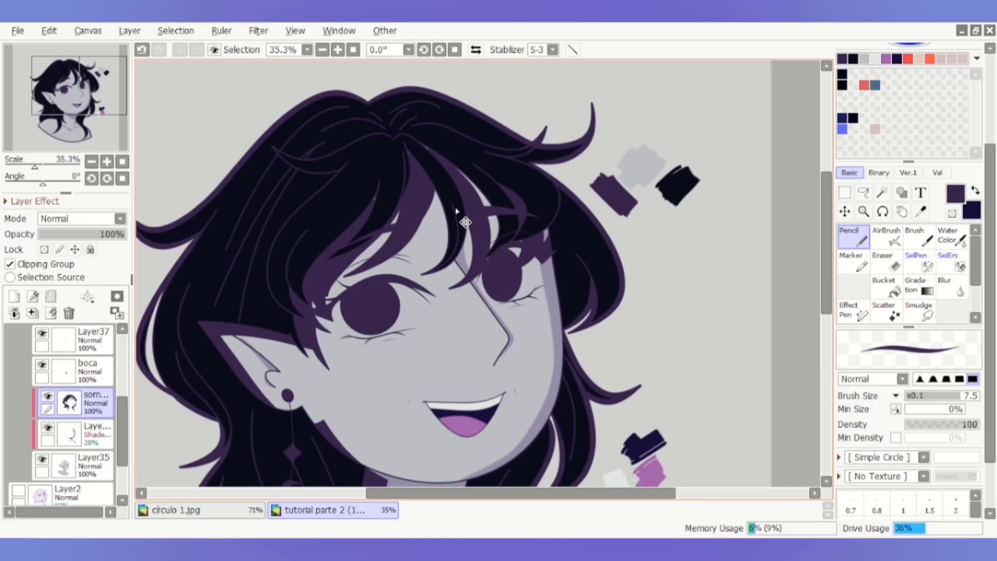
left_click_drag(104, 234, 79, 239)
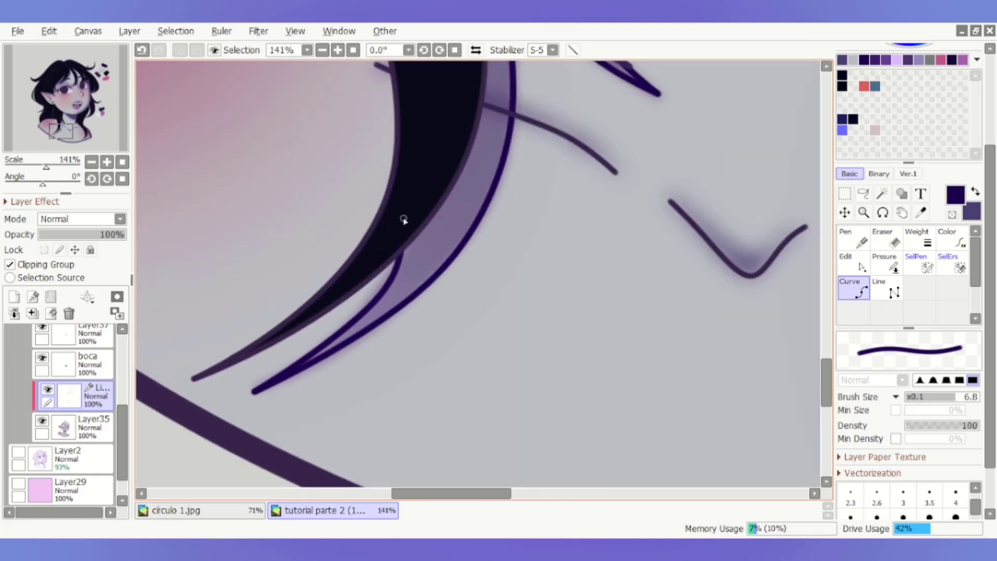
Undo the last curve on the shadow outline and soften the dark blue lines along the fringe shadow with Blur.
key("ctrl+z")
scroll(403, 220, "up", 1)
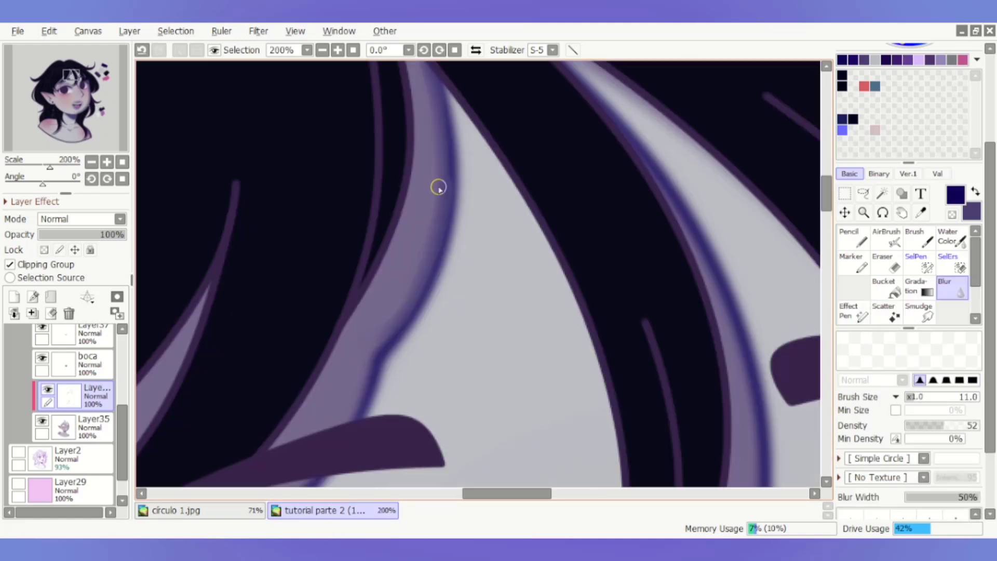
scroll(437, 104, "up", 3)
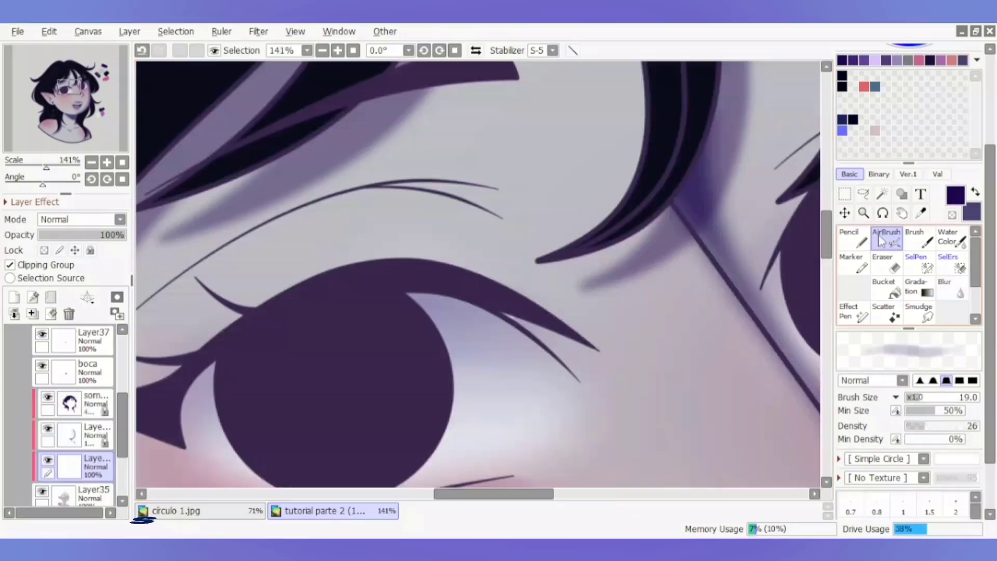
Airbrush dark indigo shadow over both eyelids and the upper eye whites at density 100.
left_click_drag(507, 200, 530, 197)
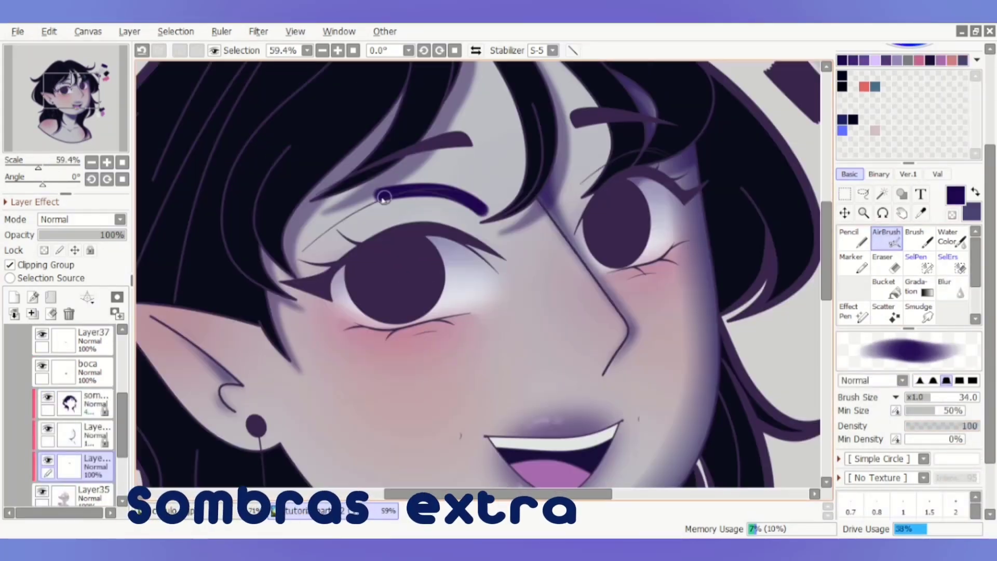
left_click_drag(338, 314, 365, 321)
left_click_drag(442, 250, 225, 294)
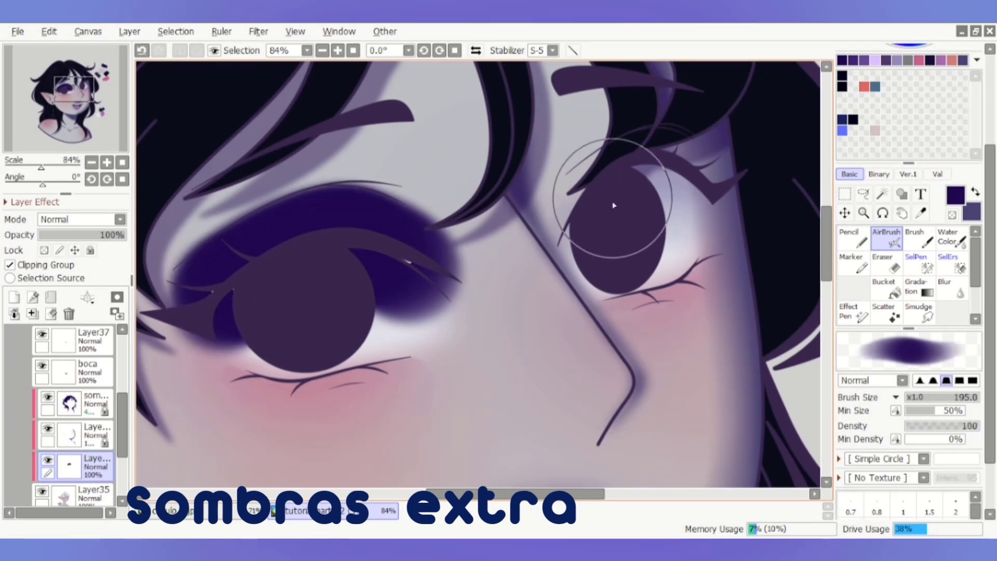
mouse_move(608, 226)
left_mouse_down()
mouse_move(635, 239)
mouse_move(568, 140)
left_mouse_up()
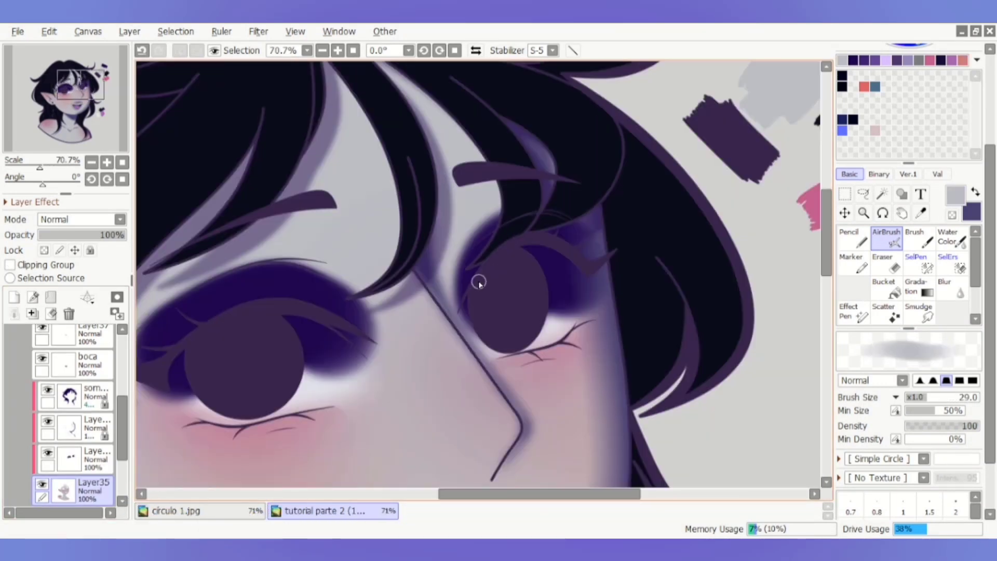
Set the eyelid shadow layer to Shade mode at 65% opacity and smooth the shadow around both eyes with Blur.
left_click_drag(122, 234, 88, 237)
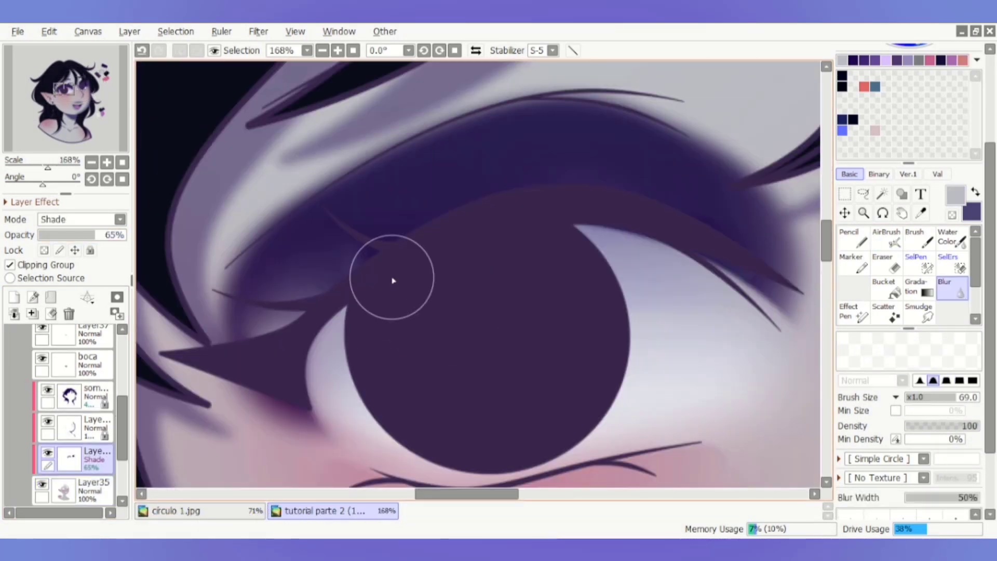
left_click_drag(392, 281, 498, 189)
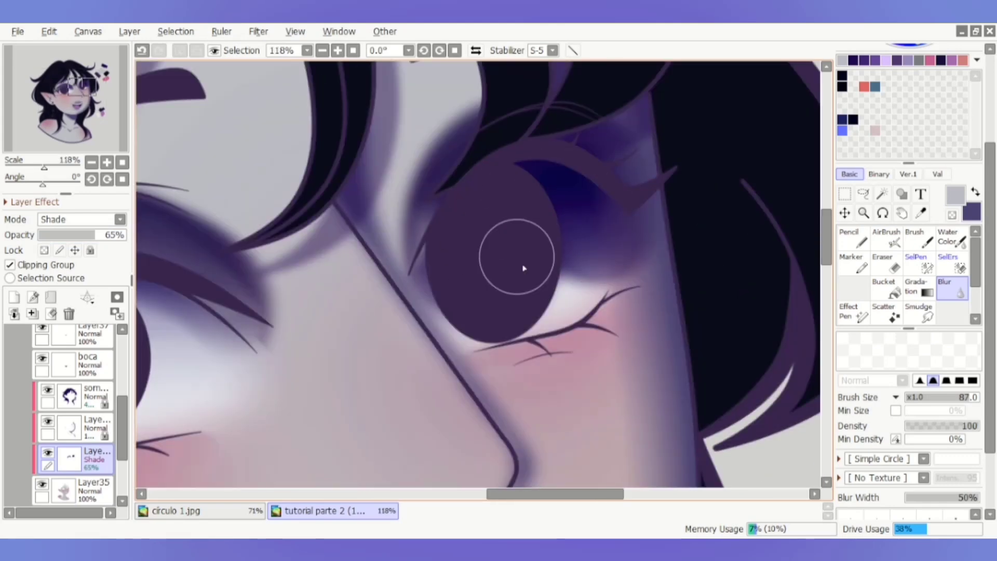
left_click_drag(524, 268, 598, 177)
Erase excess shadow from the white of the far eye and blend the eyelid shadow's remaining edges with Blur.
key("e")
mouse_move(594, 243)
left_mouse_down()
mouse_move(549, 207)
mouse_move(525, 274)
left_mouse_up()
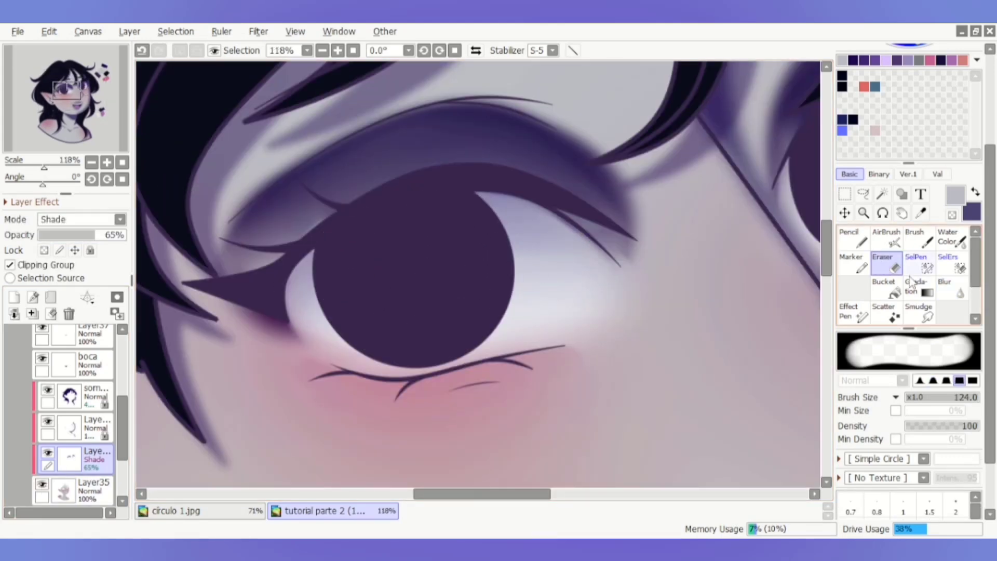
left_click(946, 287)
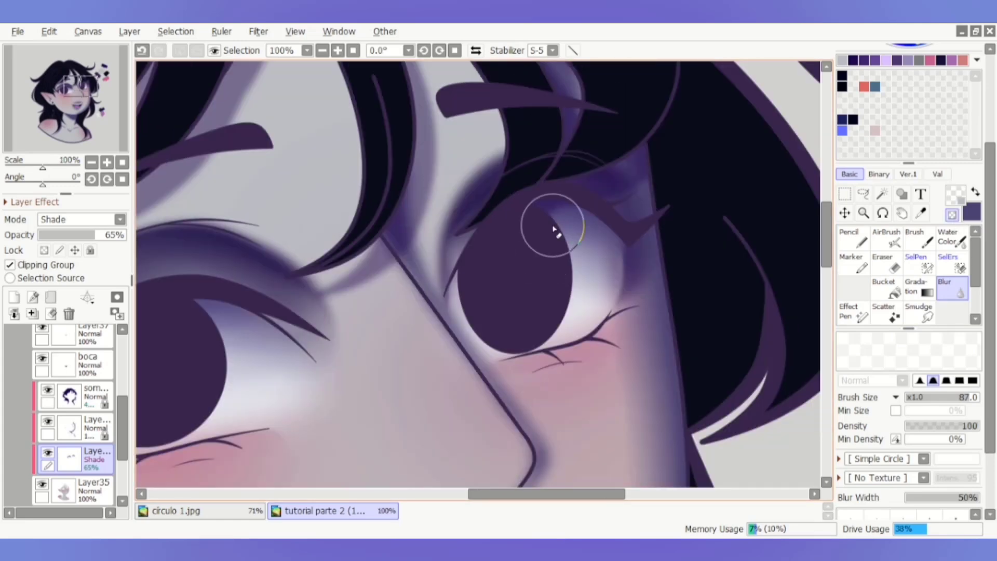
scroll(557, 223, "up", 3)
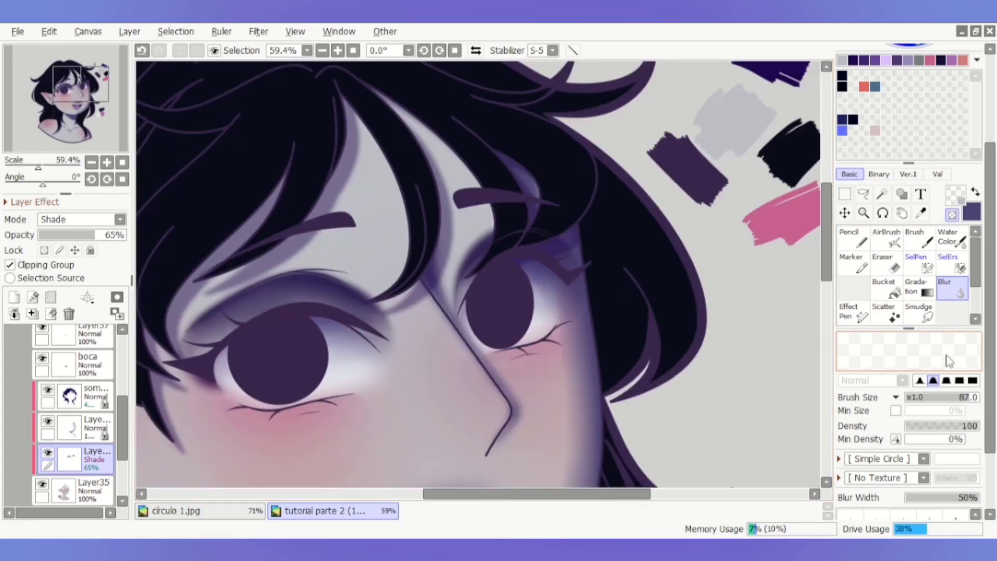
key("n")
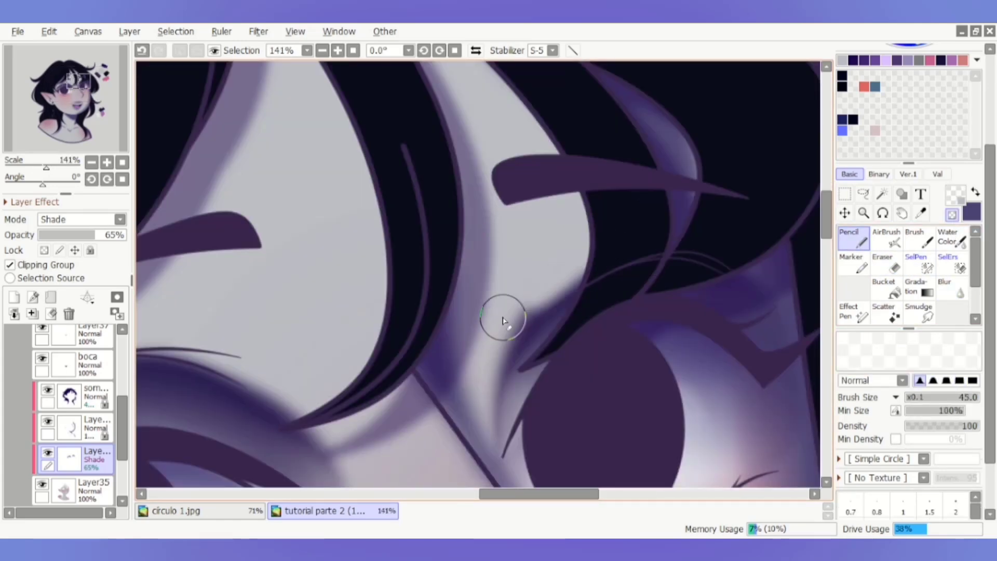
key("b")
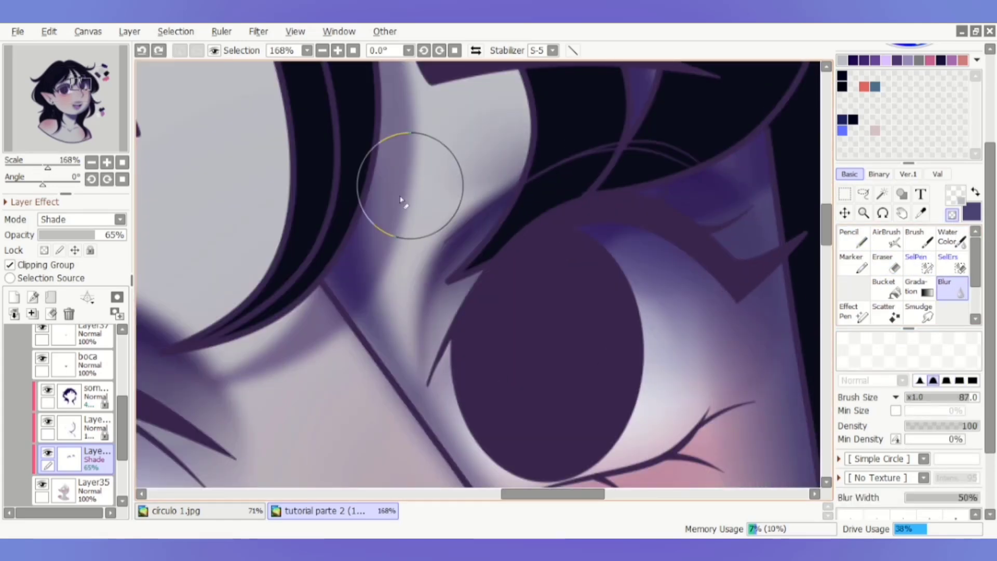
Lower the eyelid shadow layer to 31% opacity and apply a Gaussian Blur to it.
left_click_drag(96, 234, 52, 235)
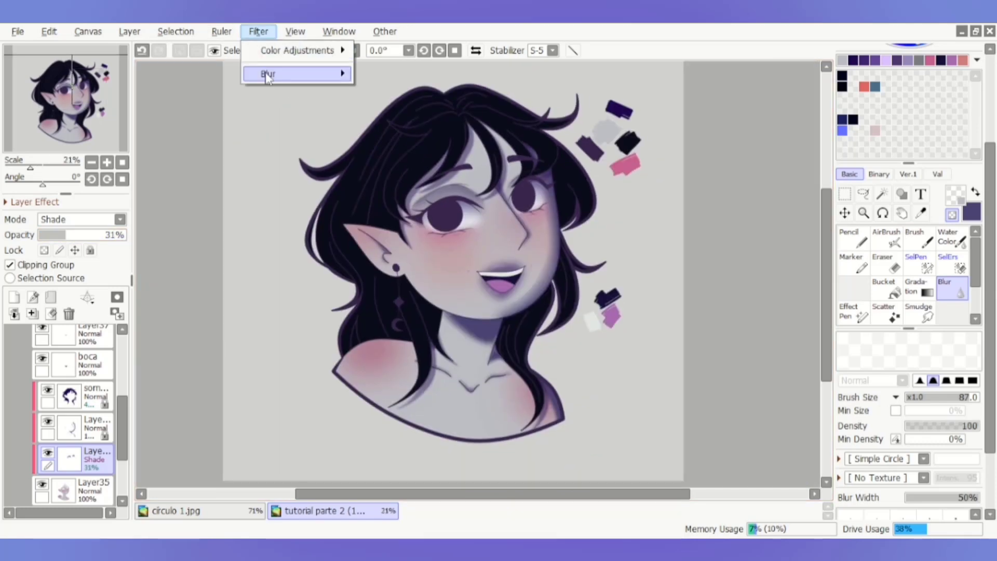
left_click(775, 323)
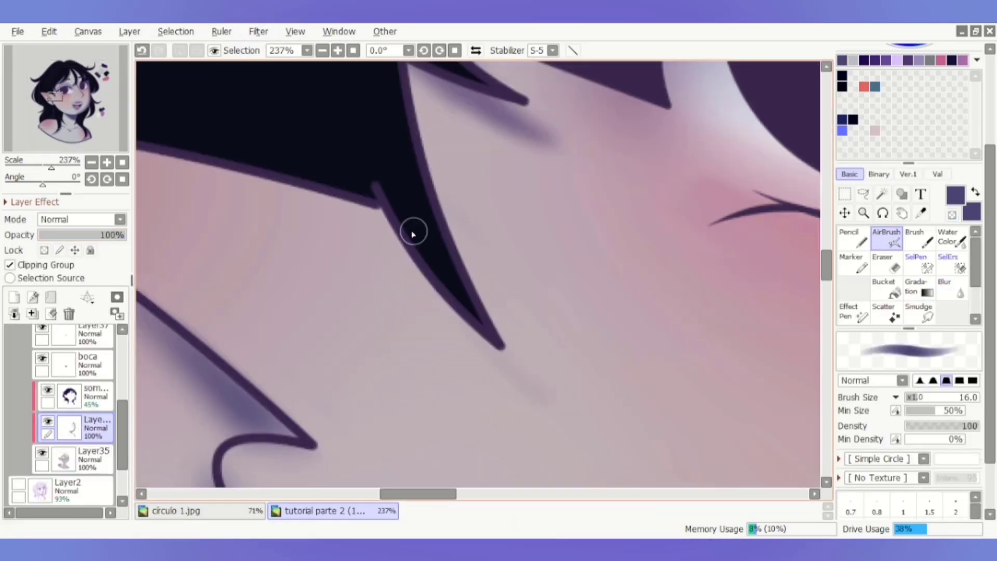
Airbrush a bluish purple shadow along the ear's upper edge beneath the hair and blend it with Blur.
scroll(443, 282, "down", 1)
left_click_drag(137, 205, 587, 265)
left_click_drag(365, 237, 494, 258)
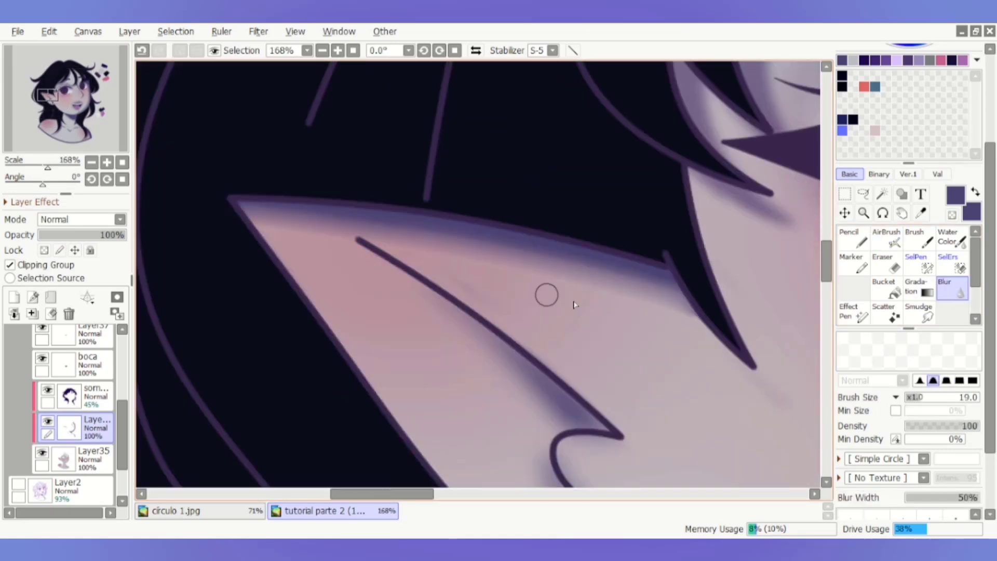
left_click_drag(575, 305, 234, 224)
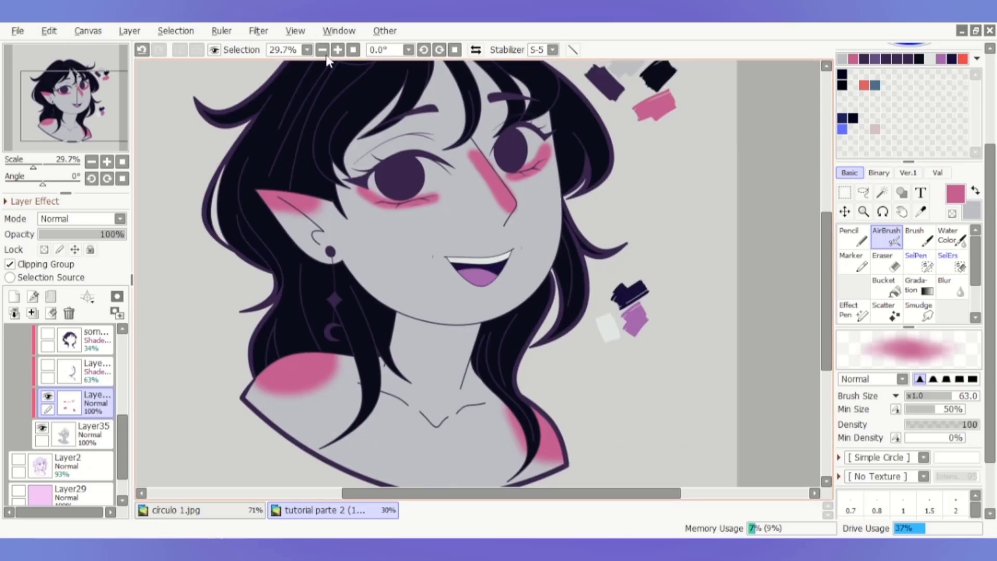
Airbrush coral red blush across the cheeks, nose and shoulder, and soften it with a Gaussian Blur.
left_click(921, 169)
left_click(865, 207)
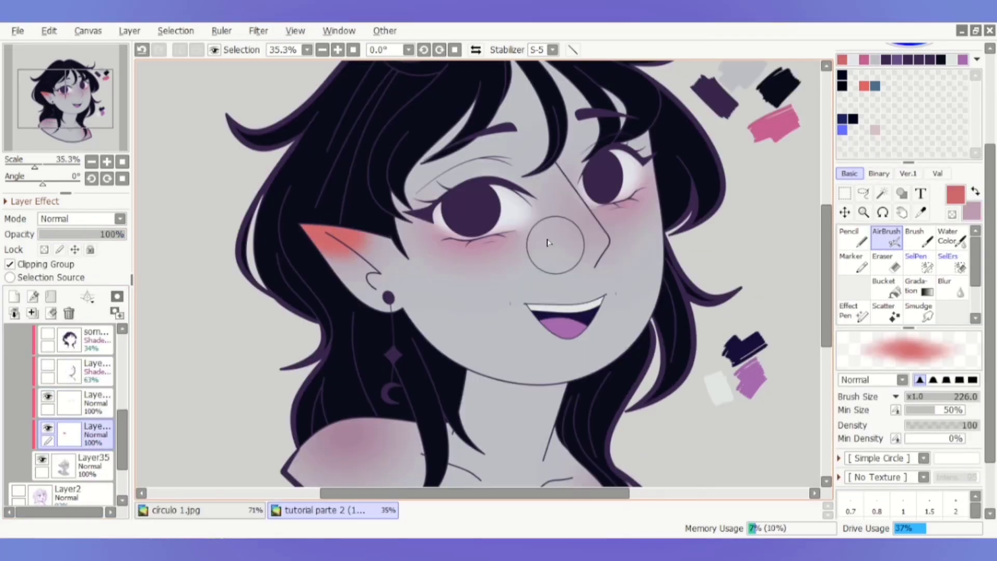
mouse_move(431, 280)
left_mouse_down()
mouse_move(445, 289)
mouse_move(569, 249)
left_mouse_up()
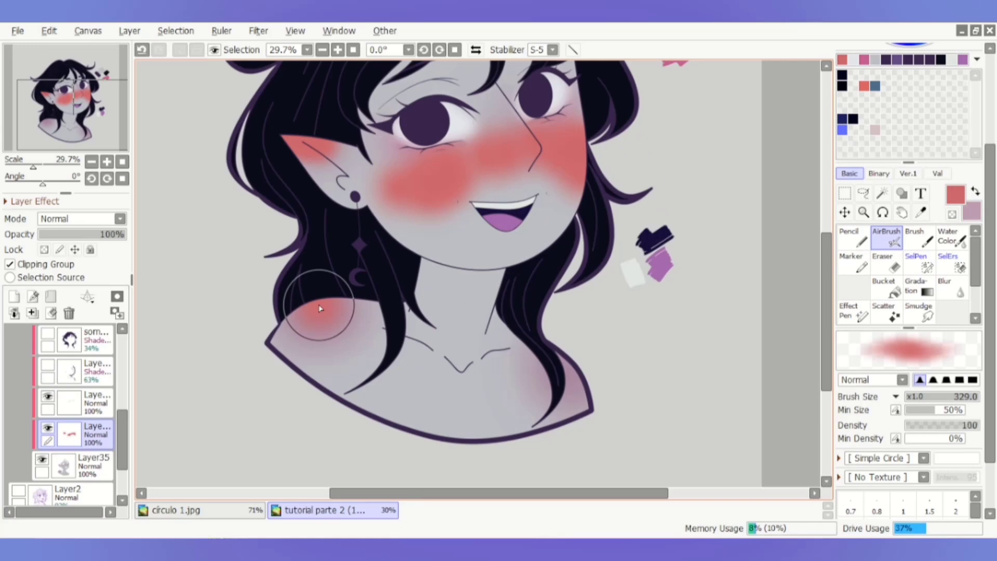
left_click(258, 31)
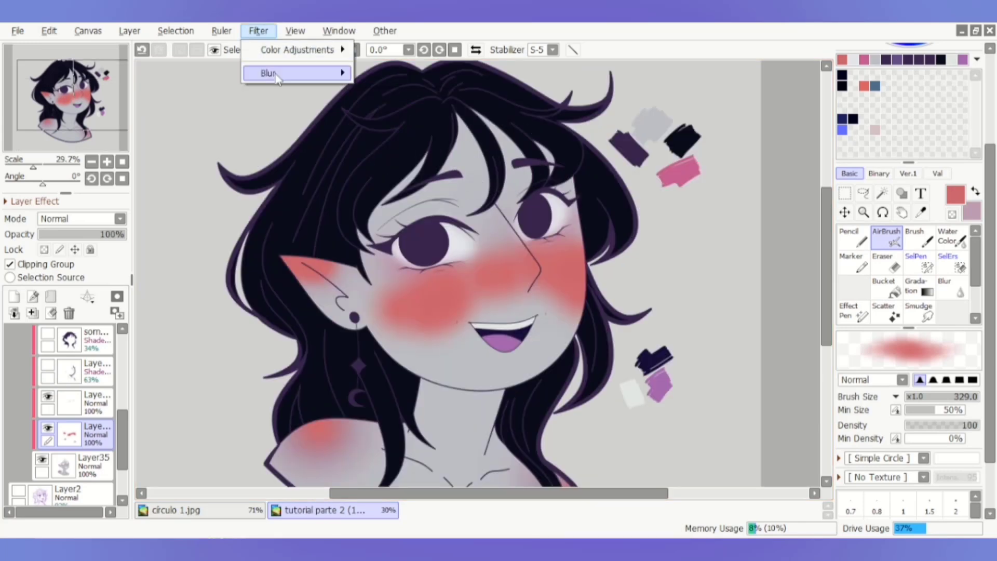
left_click(364, 73)
Choose a muted blue-violet and reshape the soft round spot with a freeform transform to fit around the mouth as lips.
left_click(921, 169)
left_click(857, 221)
key("Return")
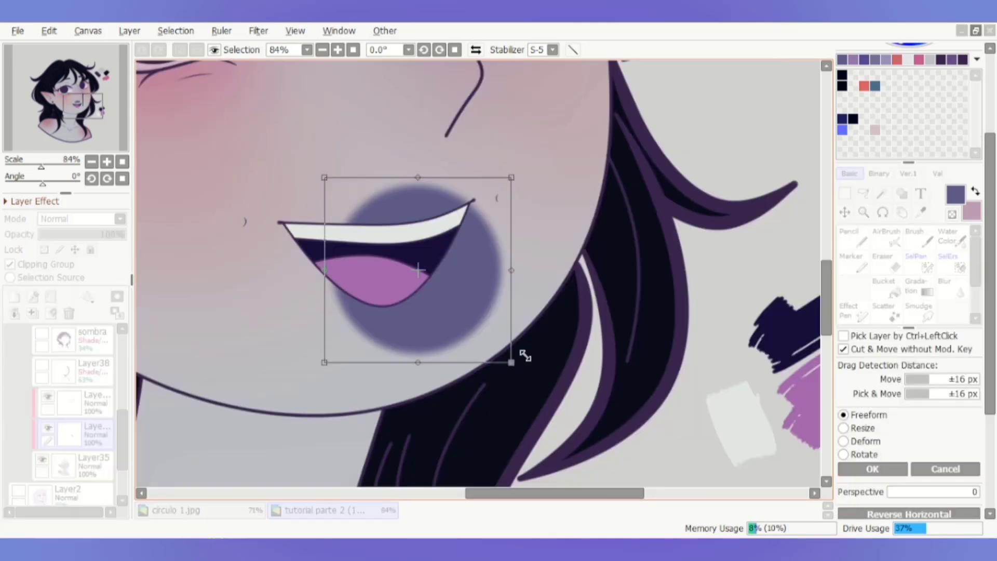
left_click_drag(519, 357, 416, 267)
left_click_drag(494, 151, 481, 160)
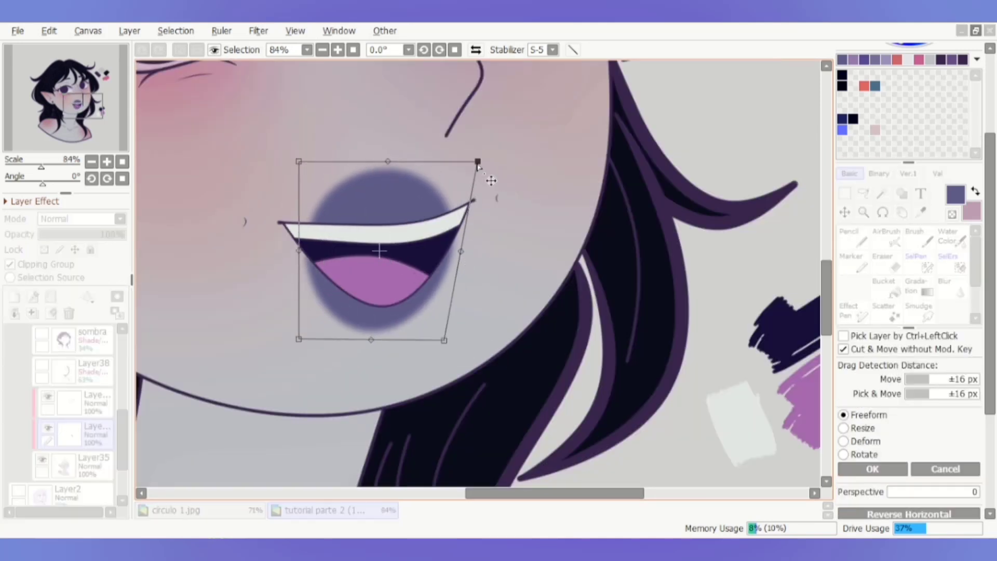
left_click_drag(323, 357, 314, 348)
left_click_drag(299, 161, 258, 202)
left_click_drag(492, 150, 497, 159)
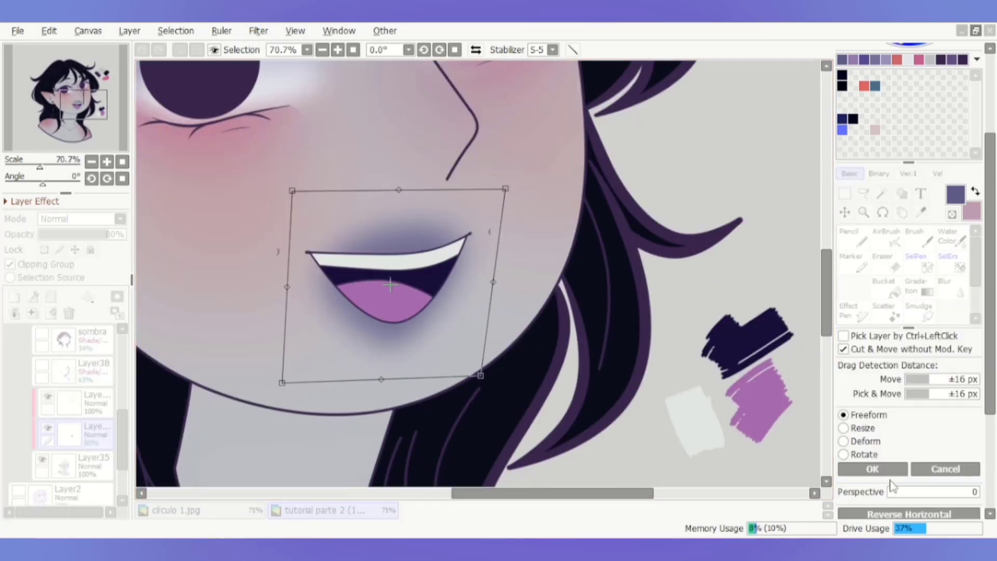
left_click(891, 470)
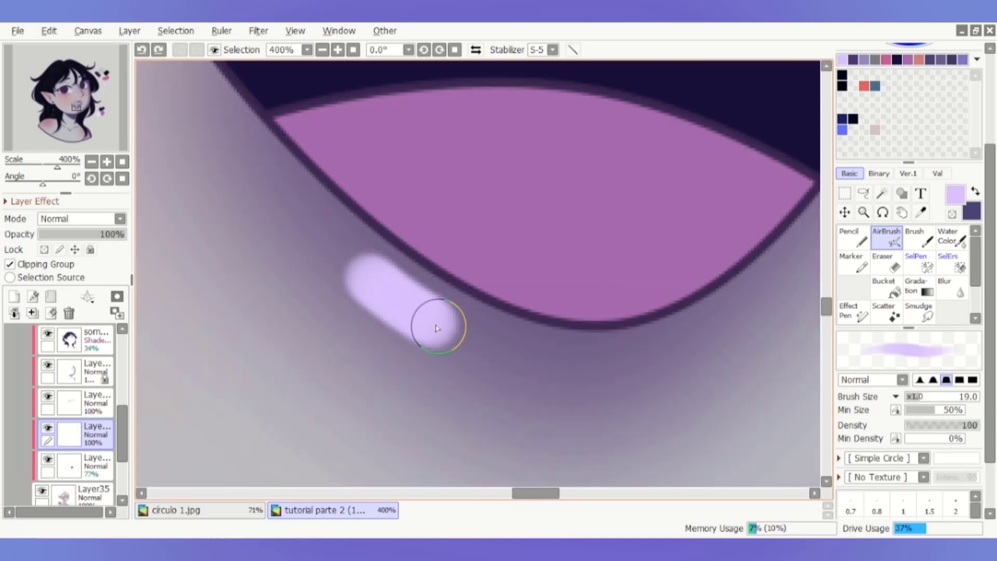
Airbrush light lavender oval highlights on both lips and fade out their centres at density 26.
left_click_drag(439, 325, 446, 322)
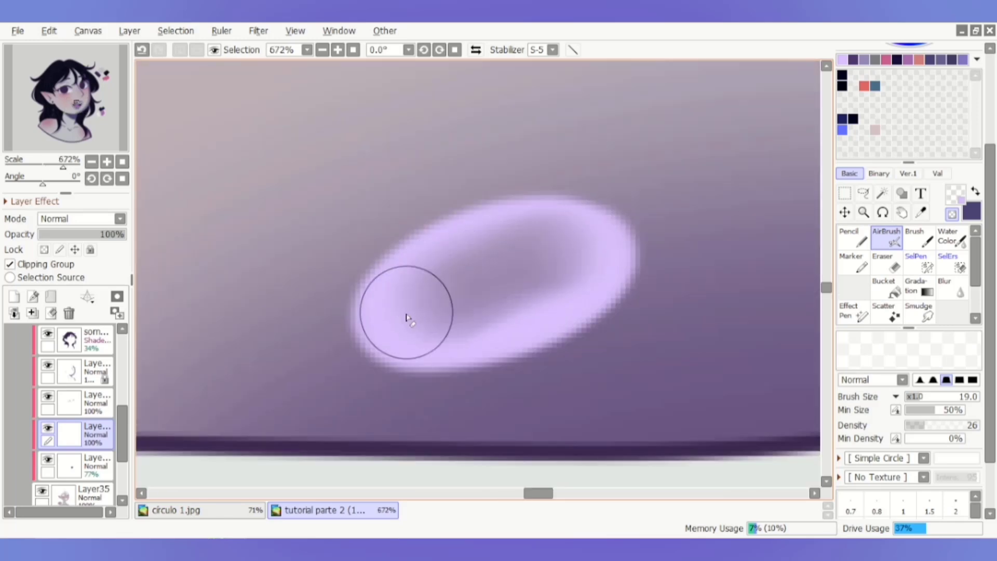
mouse_move(407, 318)
left_mouse_down()
mouse_move(379, 327)
mouse_move(394, 327)
left_mouse_up()
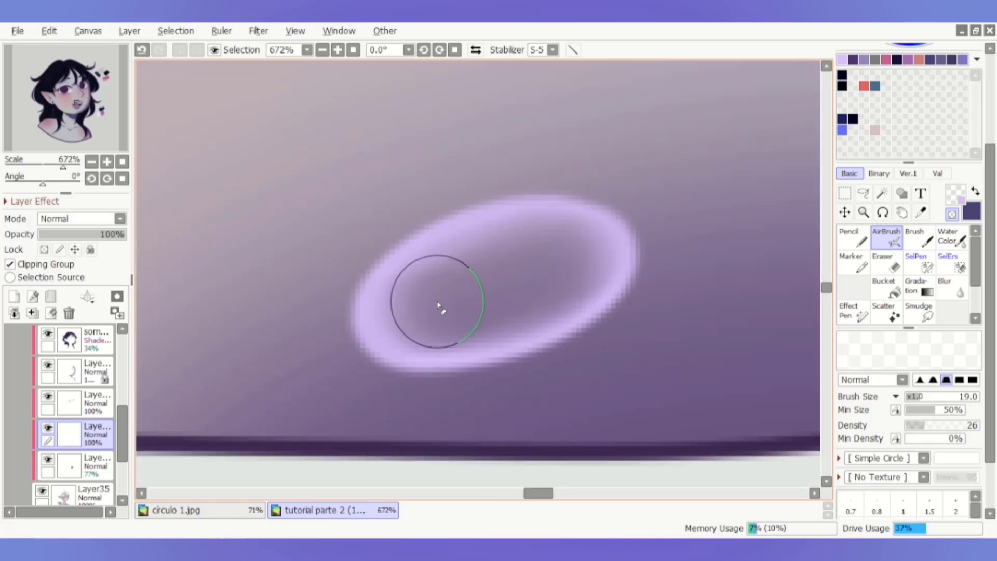
scroll(587, 253, "down", 15)
scroll(323, 300, "up", 8)
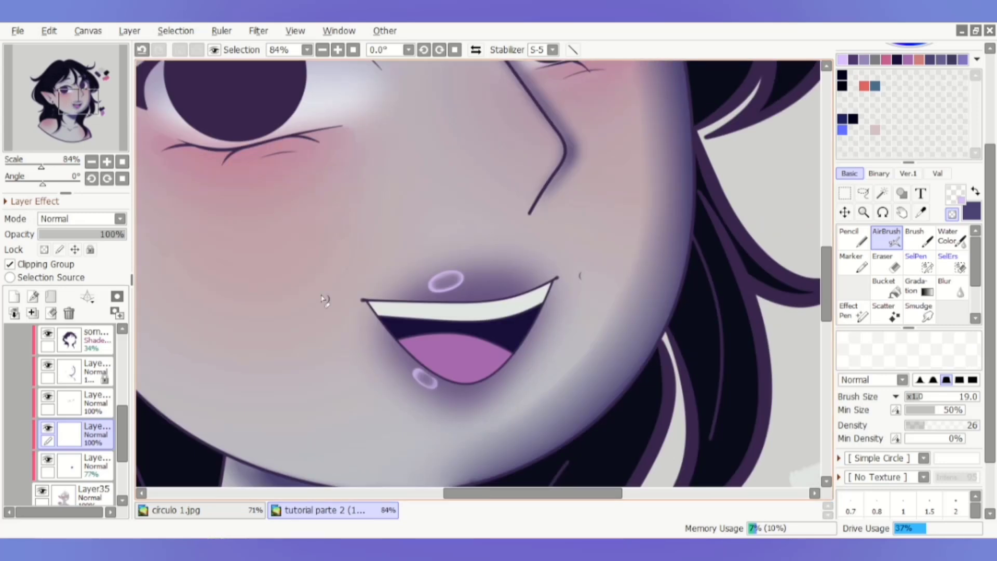
Set the lip highlight layer's blending mode to Shine and soften it with a Gaussian Blur of radius 2.9.
left_click(80, 219)
left_click(72, 310)
left_click(258, 31)
left_click(395, 78)
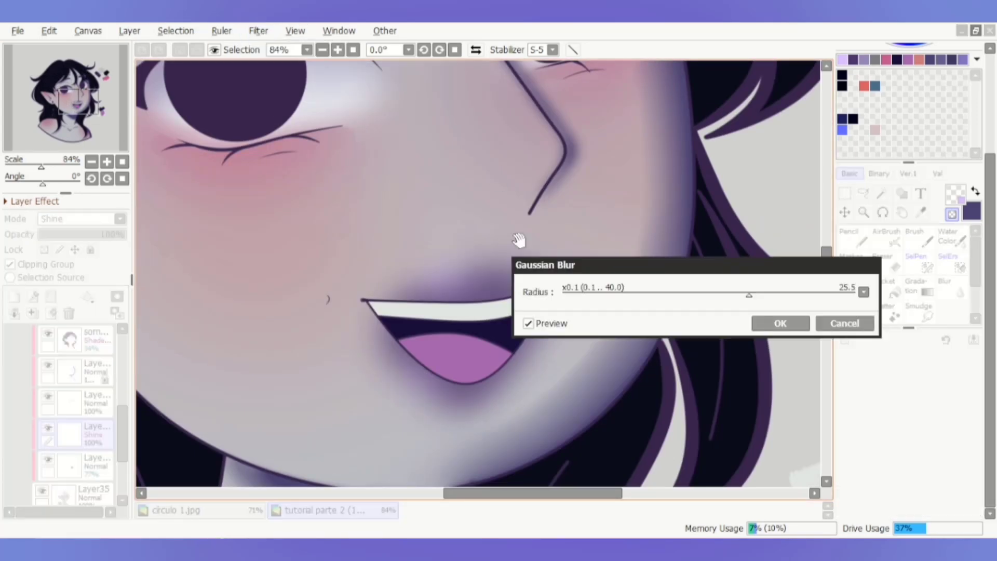
left_click(859, 290)
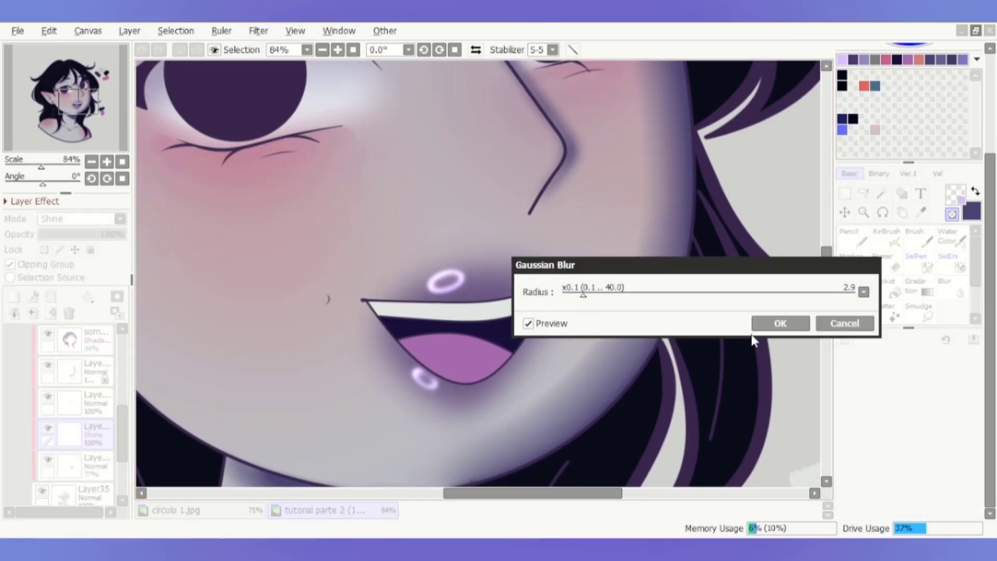
left_click(774, 324)
Reshape the lip highlights with freeform transforms, flattening the upper one so it sits close to the upper lip line.
key("ctrl+t")
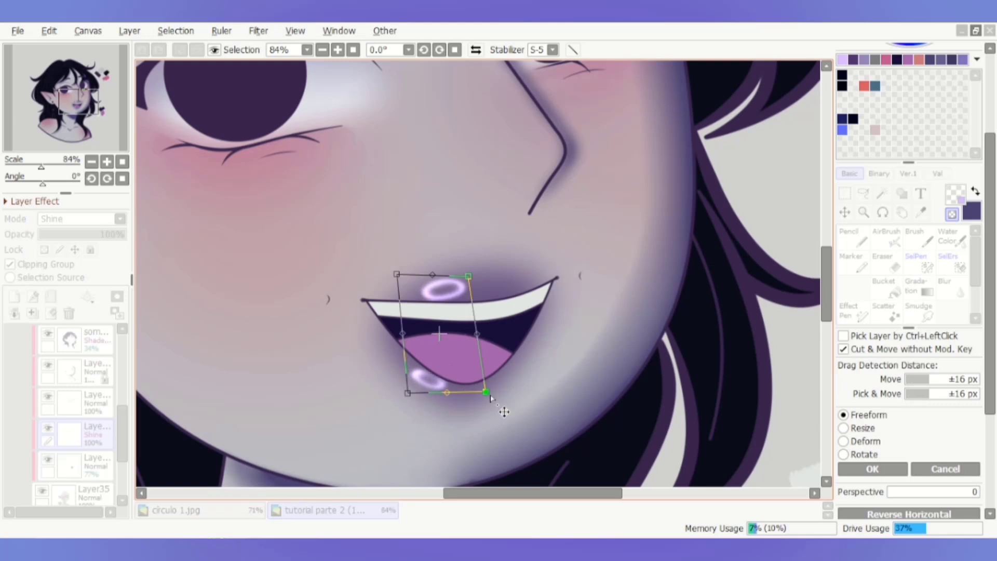
key("Return")
scroll(333, 242, "up", 3)
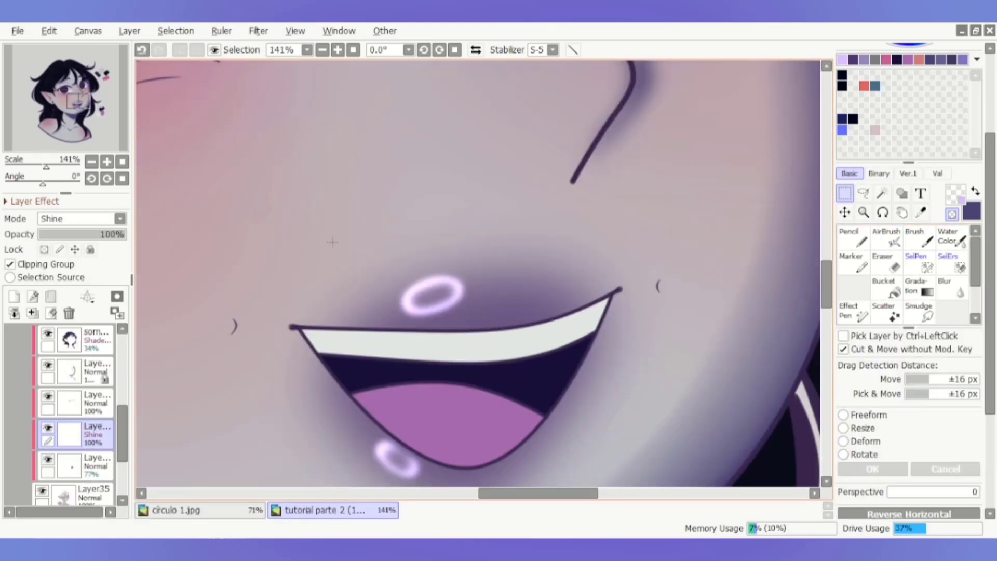
key("ctrl+t")
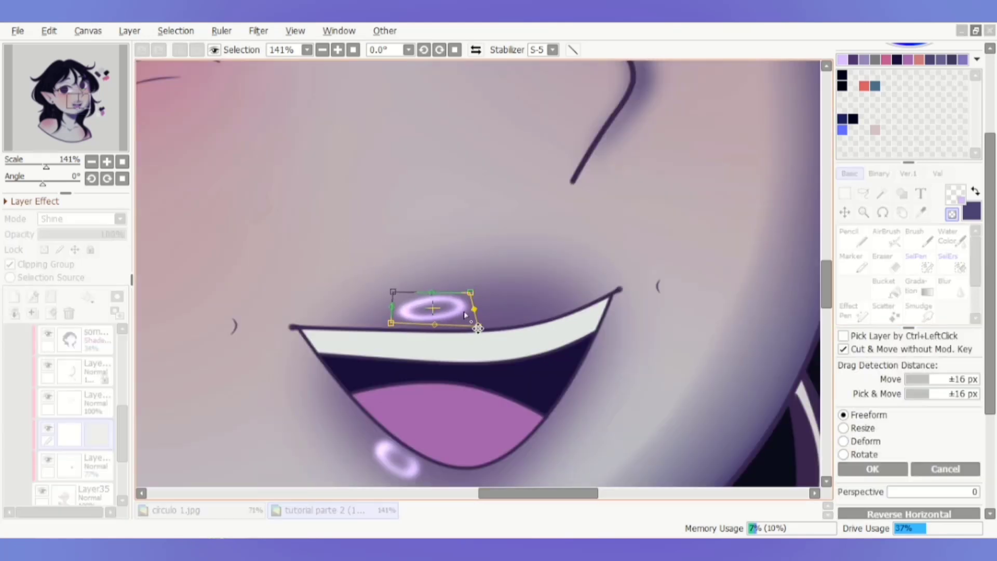
key("Return")
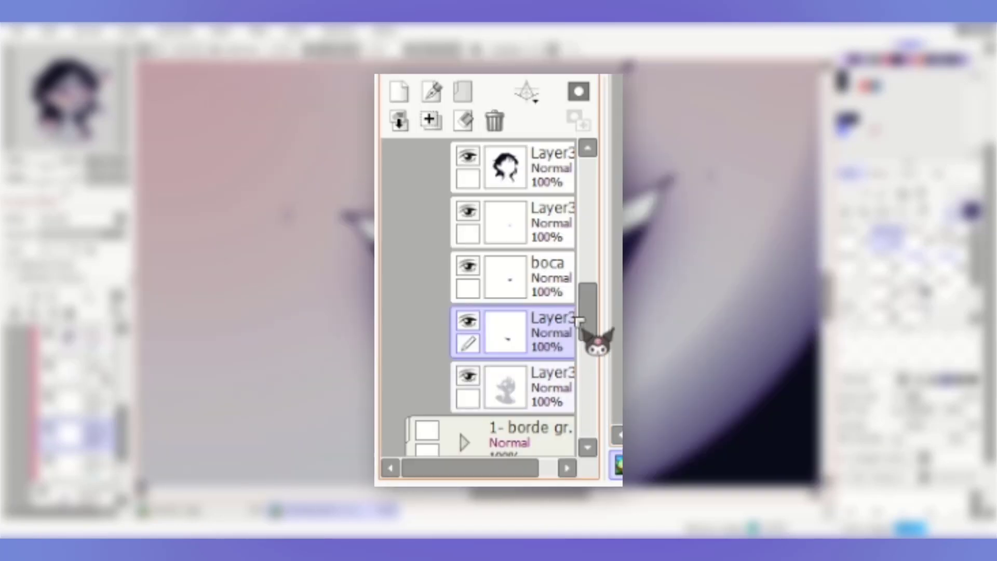
Merge the mouth, boca and hair base colour layers one by one down into the skin base layer.
left_click(432, 122)
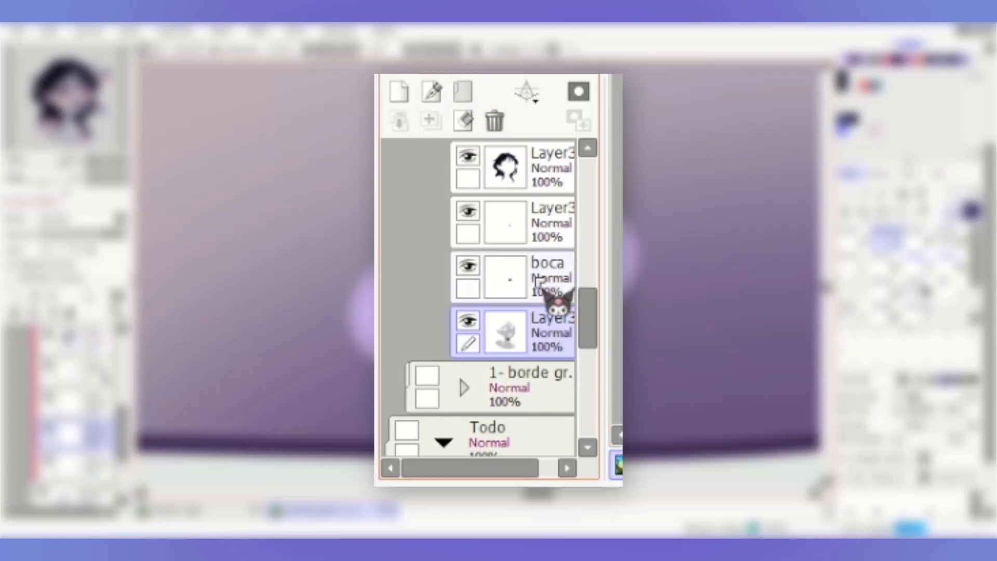
left_click(431, 122)
left_click(522, 210)
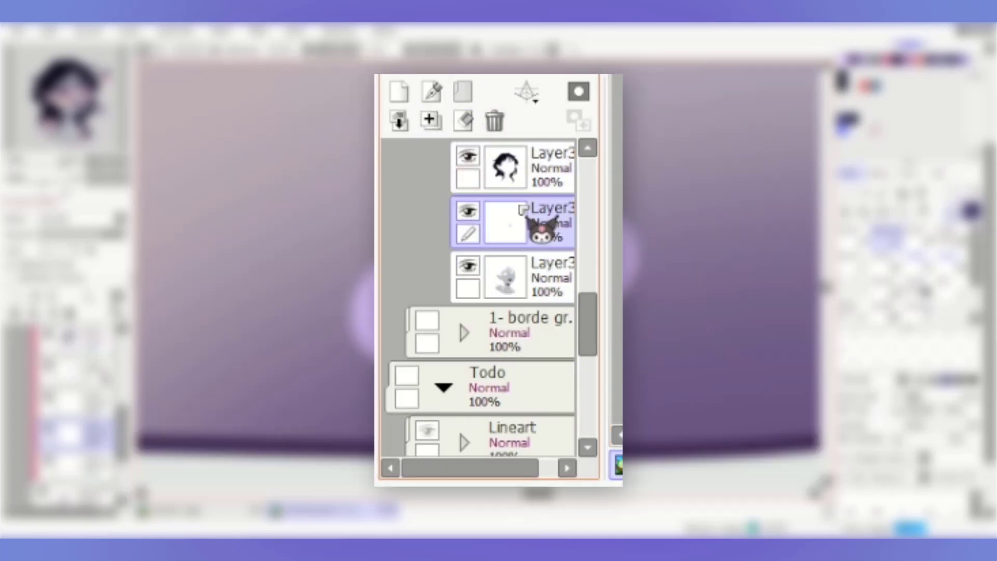
left_click(431, 123)
left_click(522, 167)
left_click(431, 122)
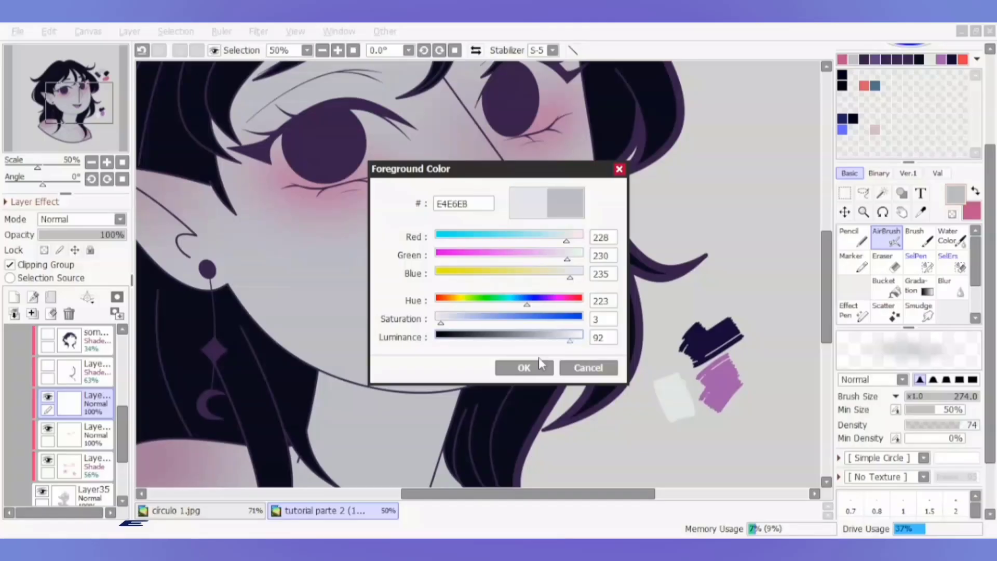
Choose pale grey E4E6EB and airbrush the white around the larger eye's iris at size 76 and density 100.
left_click(538, 361)
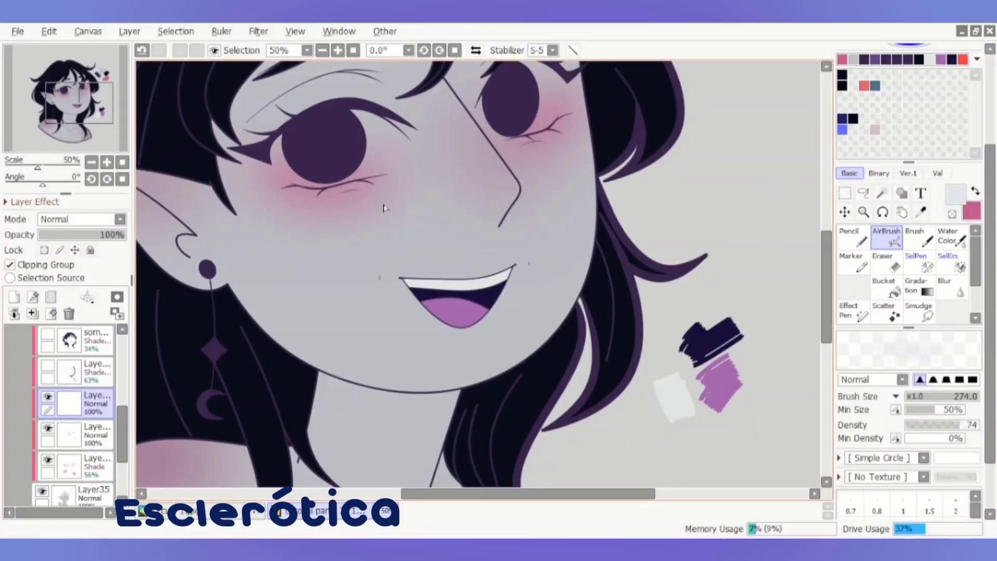
scroll(361, 141, "up", 3)
scroll(314, 74, "up", 1)
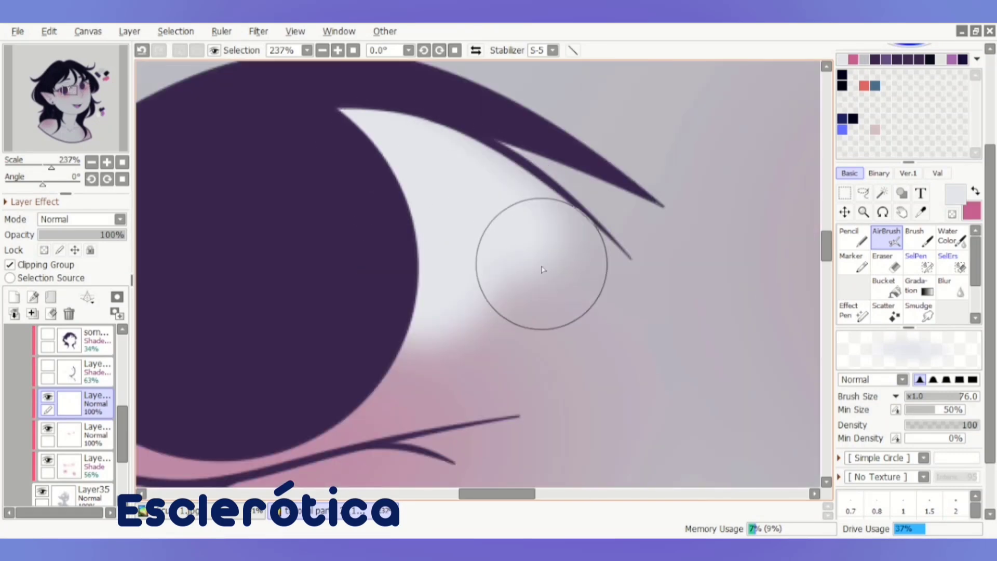
left_click_drag(541, 270, 565, 334)
scroll(507, 234, "down", 1)
scroll(507, 234, "down", 2)
left_click_drag(381, 161, 500, 255)
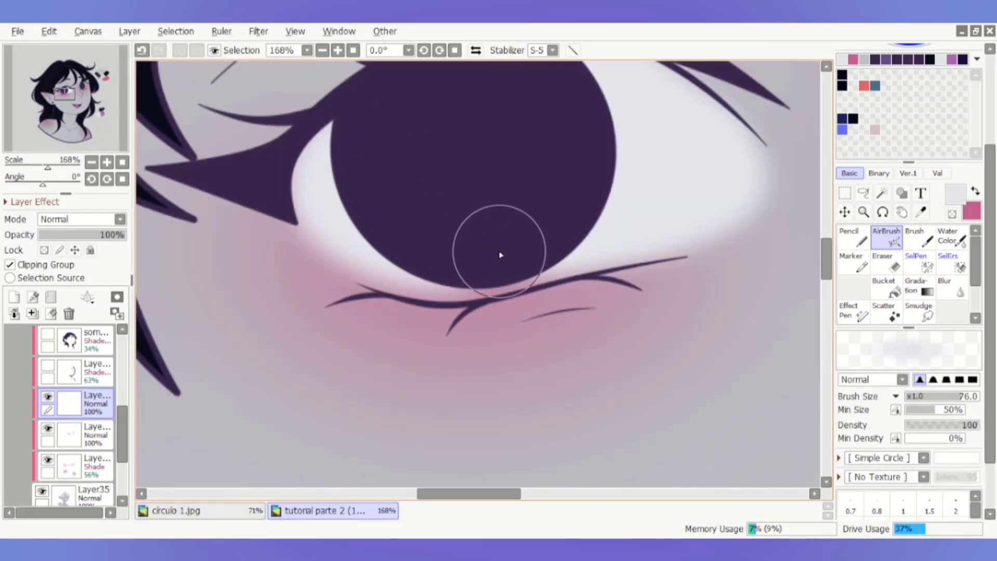
Airbrush the same pale grey white around the iris of the smaller, far eye.
scroll(535, 245, "down", 3)
scroll(467, 156, "up", 3)
left_click_drag(467, 104, 544, 237)
scroll(455, 240, "down", 1)
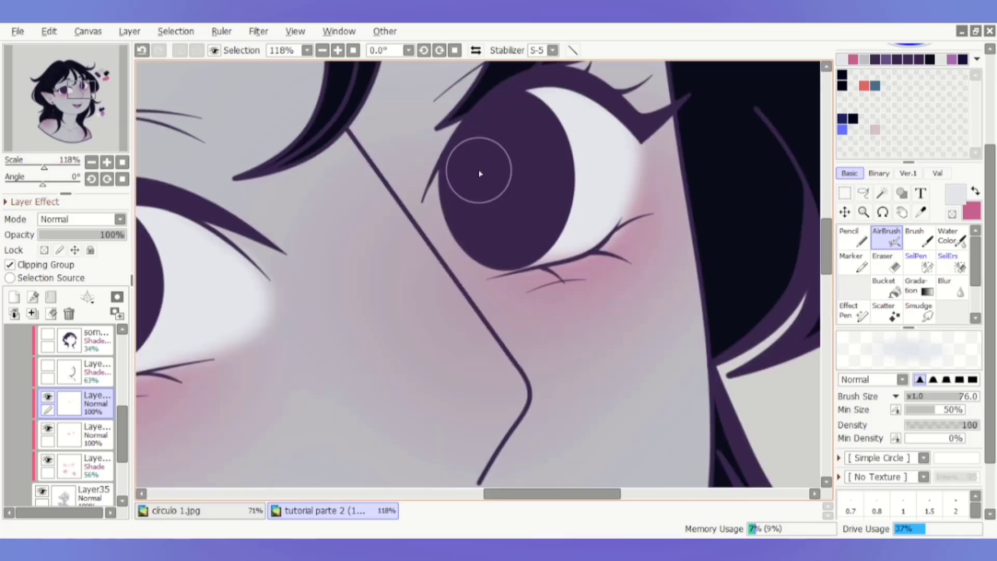
Soften the edges of both eye whites with a Gaussian Blur of about 25 radius.
key("b")
scroll(350, 307, "up", 2)
scroll(596, 261, "down", 3)
scroll(595, 261, "down", 1)
left_click(259, 31)
mouse_move(275, 73)
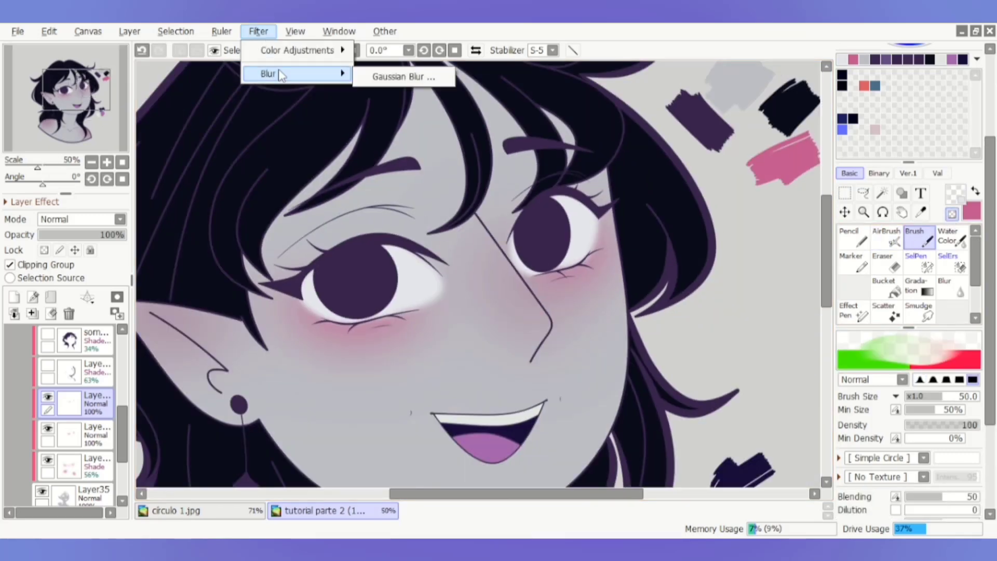
left_click(400, 74)
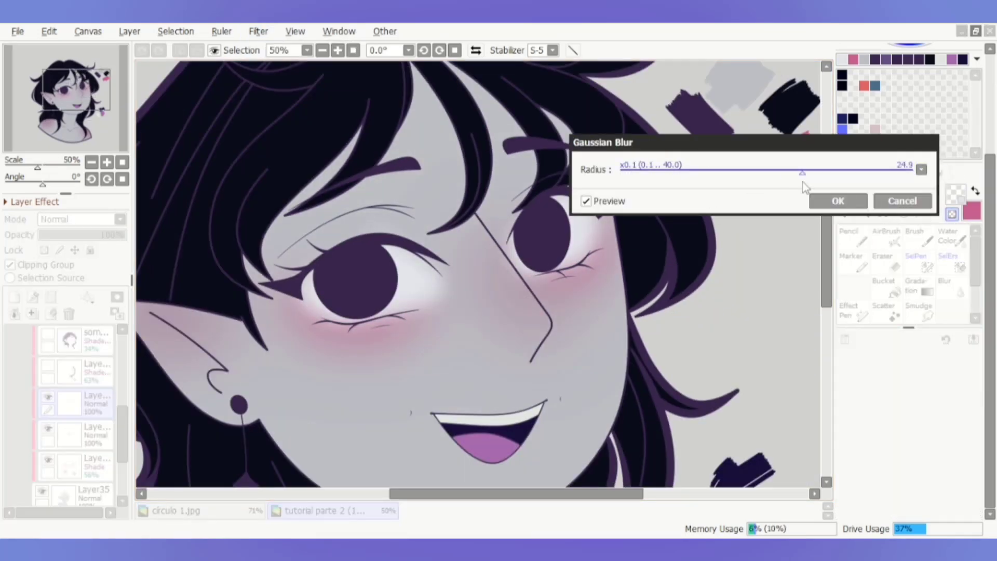
left_click(837, 201)
Erase the eye white spilling below the lower lash lines with a transparent airbrush at size 25.
key("v")
scroll(561, 283, "up", 4)
scroll(540, 288, "down", 1)
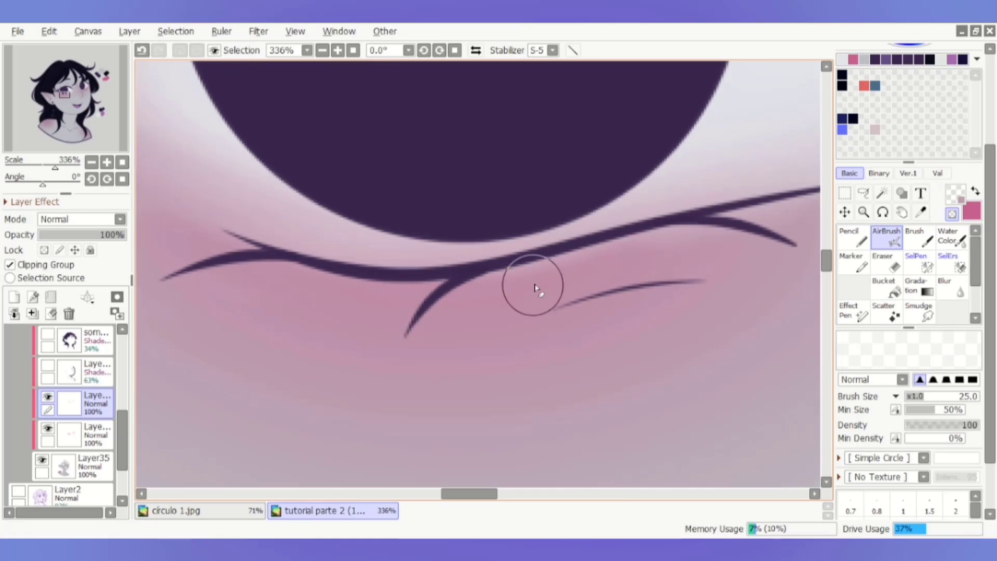
scroll(679, 274, "up", 1)
scroll(487, 301, "down", 5)
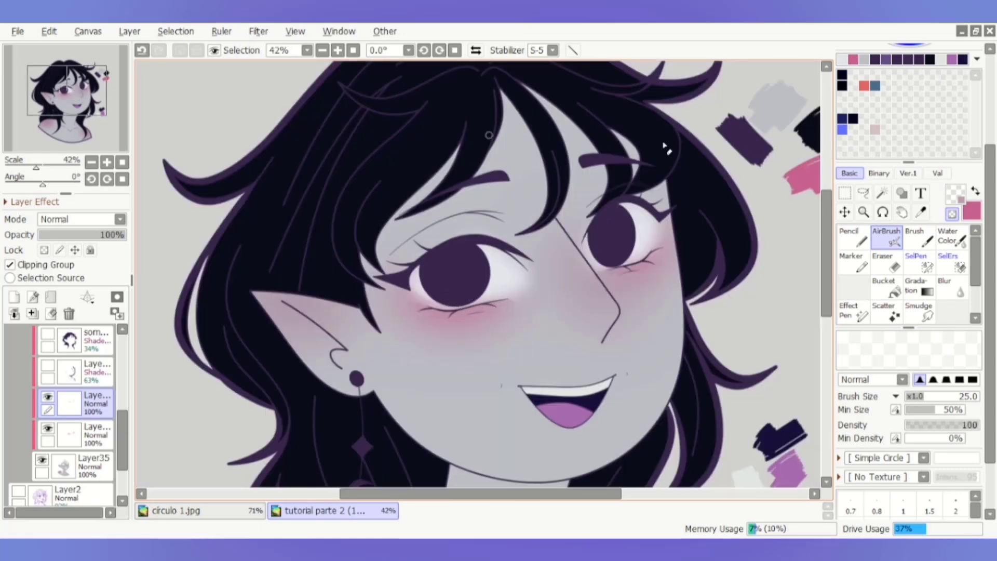
scroll(666, 149, "down", 2)
Airbrush blue-violet shadows beneath the upper lids of both eyes on a clipped layer set to Shade mode.
scroll(343, 247, "up", 3)
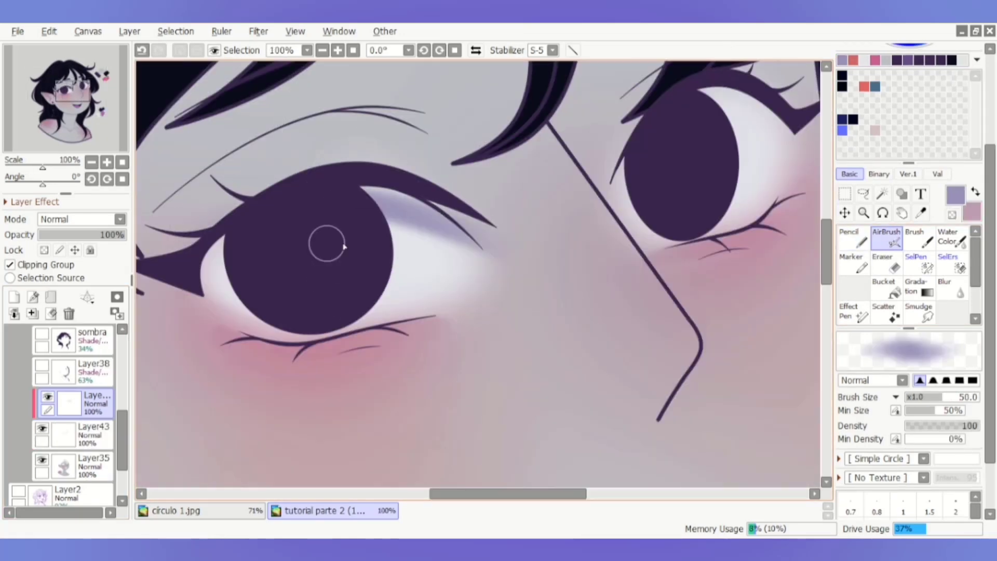
scroll(326, 243, "down", 3)
left_click(85, 219)
left_click(78, 280)
scroll(581, 226, "up", 3)
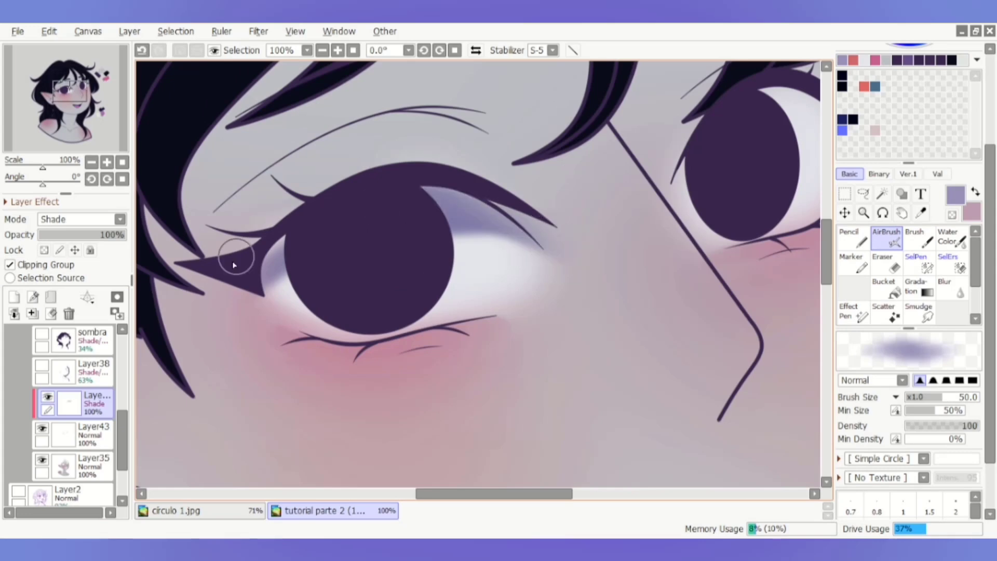
scroll(308, 223, "down", 3)
scroll(528, 189, "up", 3)
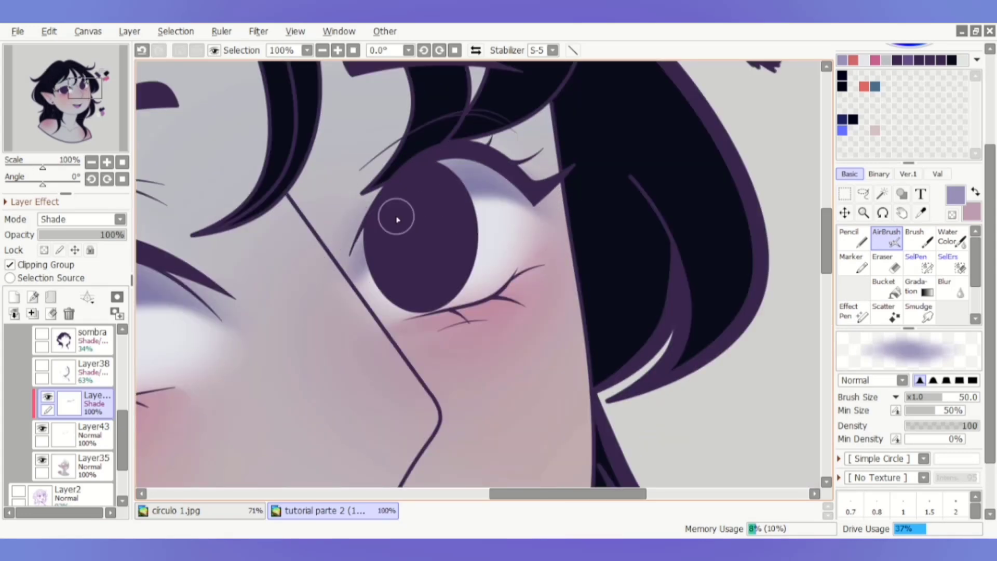
scroll(397, 220, "down", 2)
Soften the eye white shadows with a Gaussian Blur and set their layer opacity to 85%.
left_click(258, 31)
left_click(405, 76)
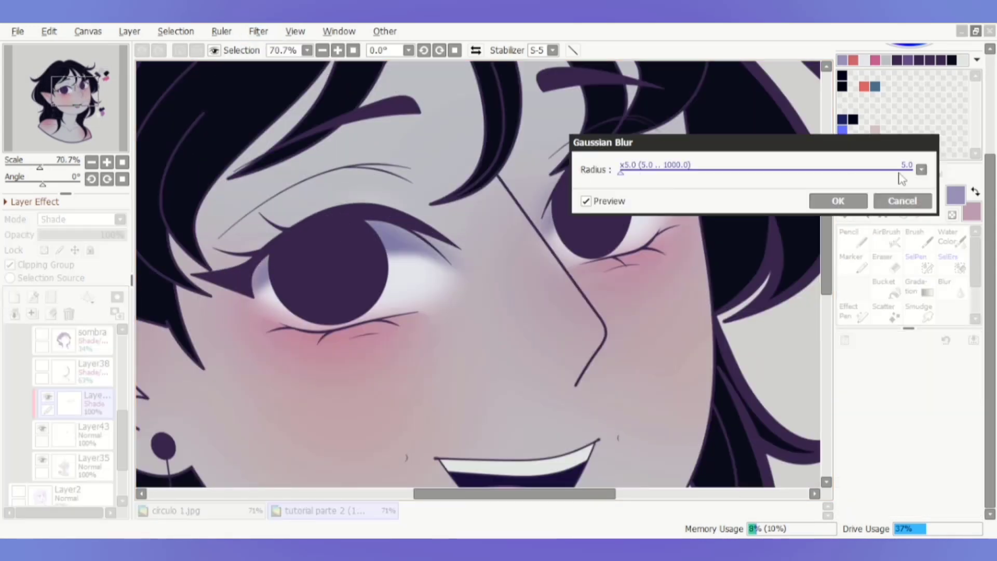
left_click(922, 169)
left_click(862, 179)
left_click(839, 201)
scroll(588, 217, "down", 1)
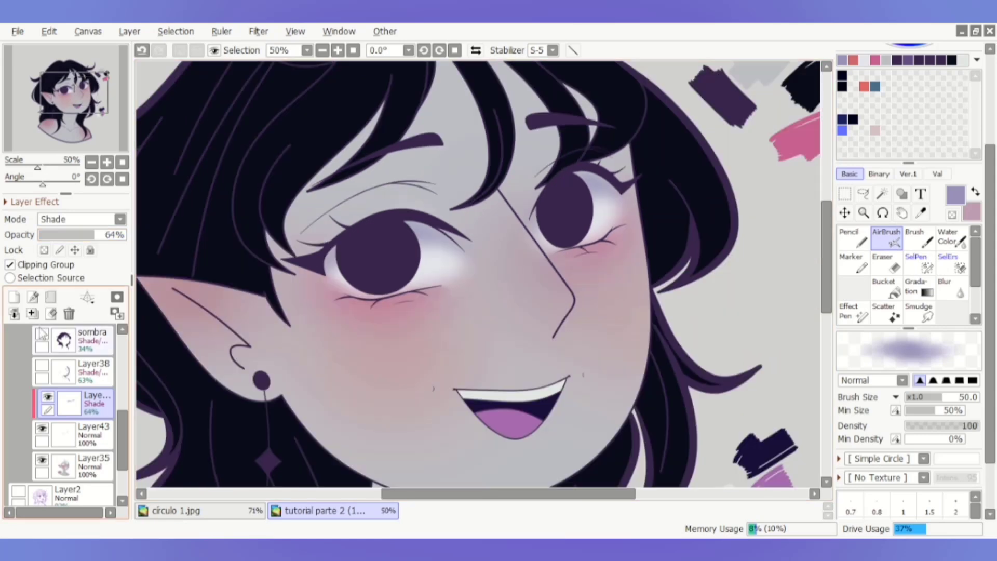
scroll(589, 218, "up", 2)
left_click_drag(94, 235, 112, 235)
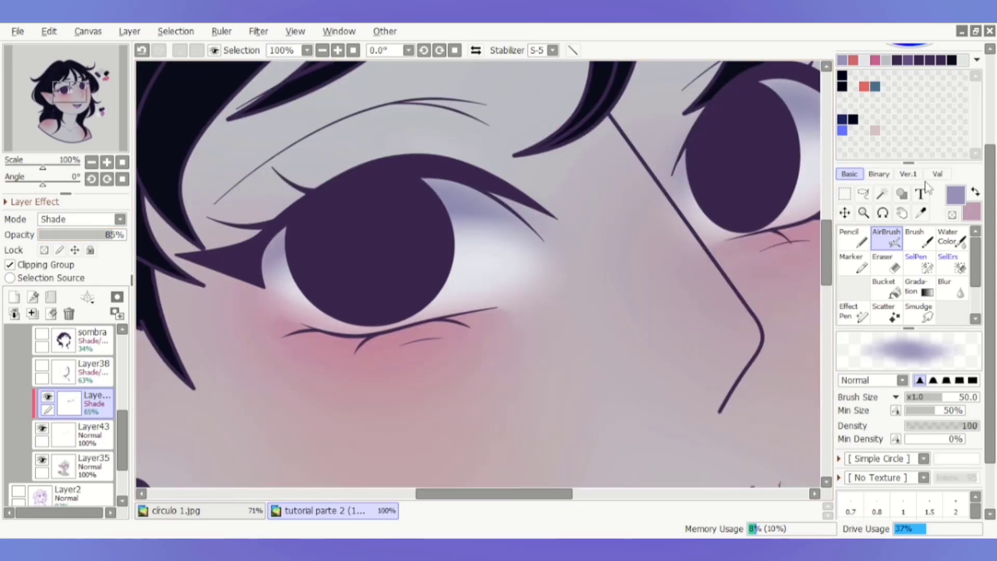
Choose a darker muted blue-violet and deepen the shadow on the larger eye's white beneath the upper lid.
double_click(955, 195)
left_click(521, 367)
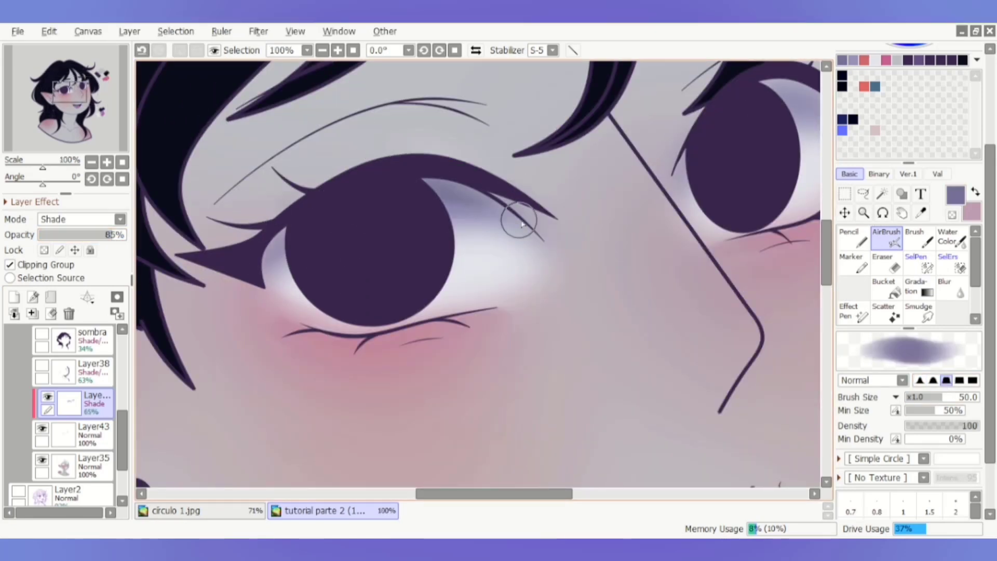
scroll(464, 196, "down", 1)
scroll(504, 266, "up", 1)
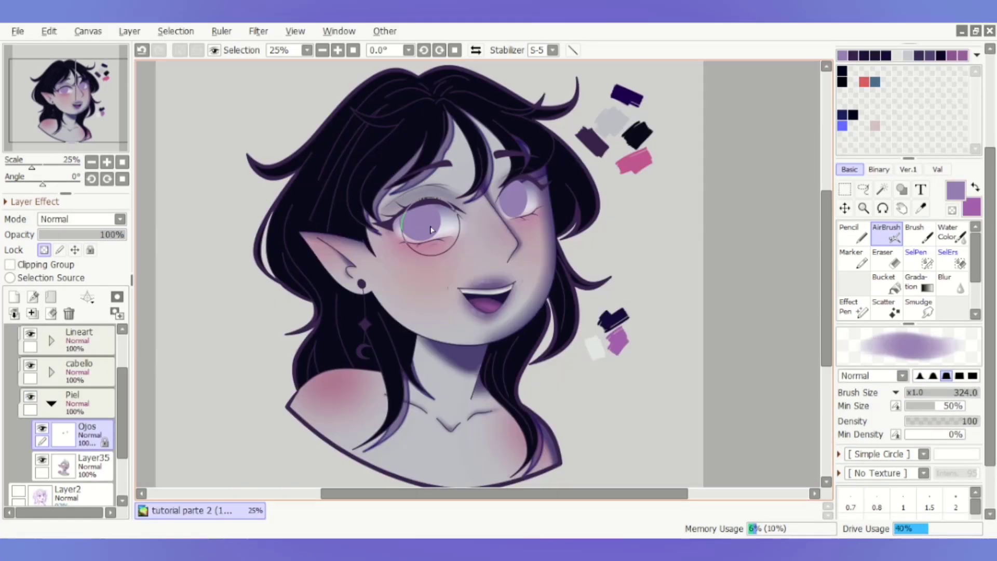
Fit the larger eye's iris and its dark blurred rim to the eye outline with freeform transforms.
scroll(522, 243, "up", 3)
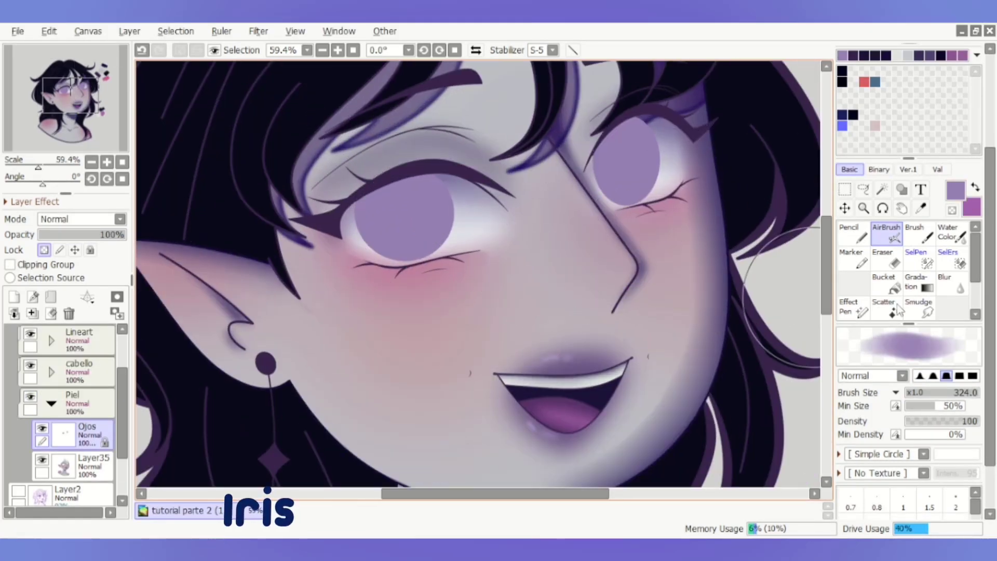
scroll(476, 231, "down", 3)
scroll(62, 382, "up", 2)
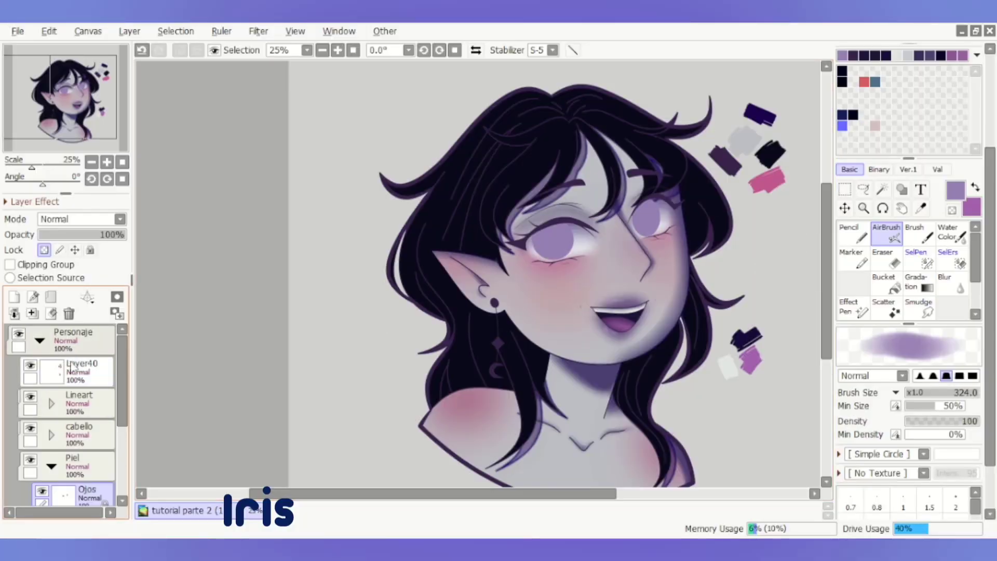
left_click(73, 366)
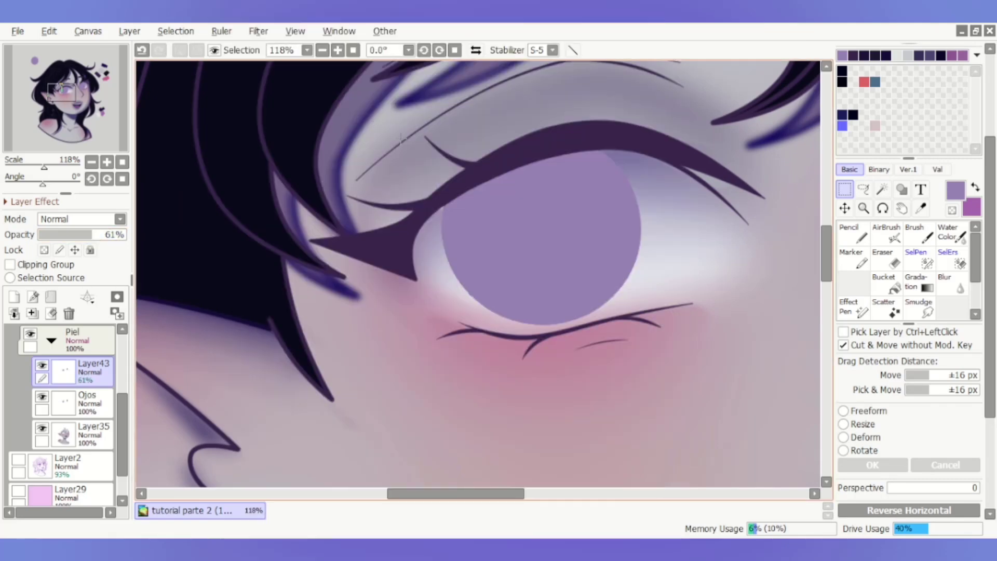
key("ctrl+t")
mouse_move(647, 236)
left_mouse_down()
mouse_move(663, 234)
mouse_move(653, 239)
left_mouse_up()
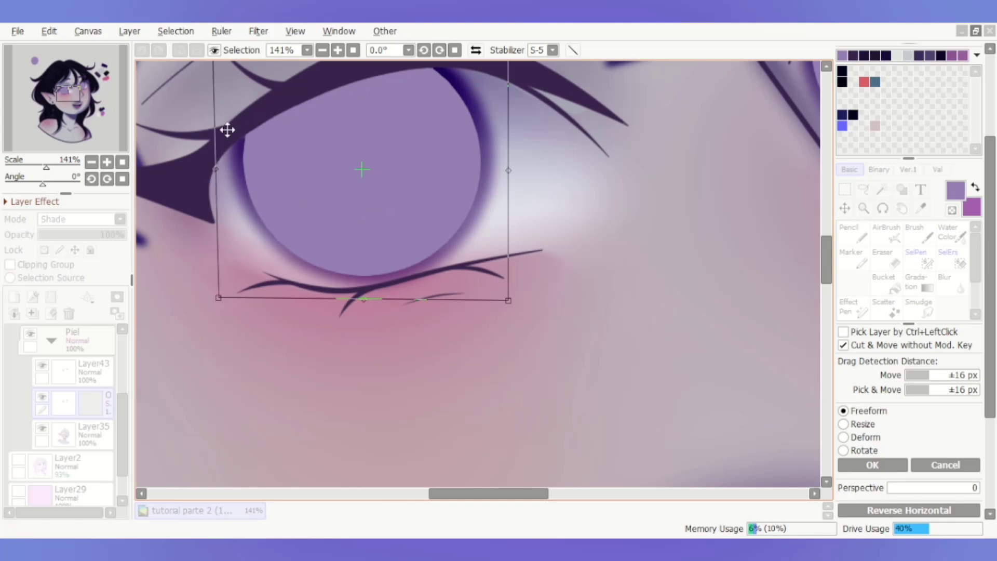
scroll(224, 129, "down", 3)
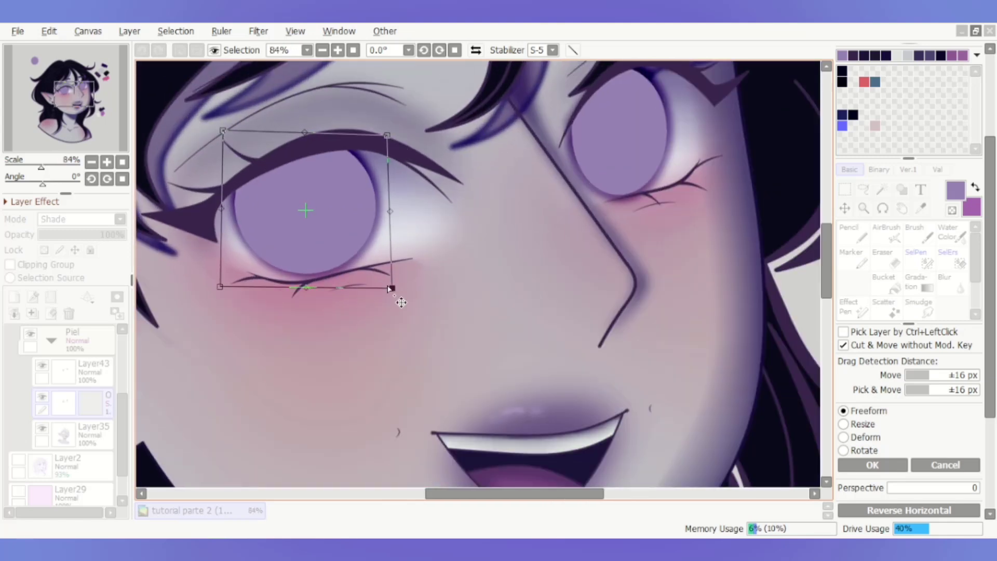
left_click_drag(397, 303, 401, 305)
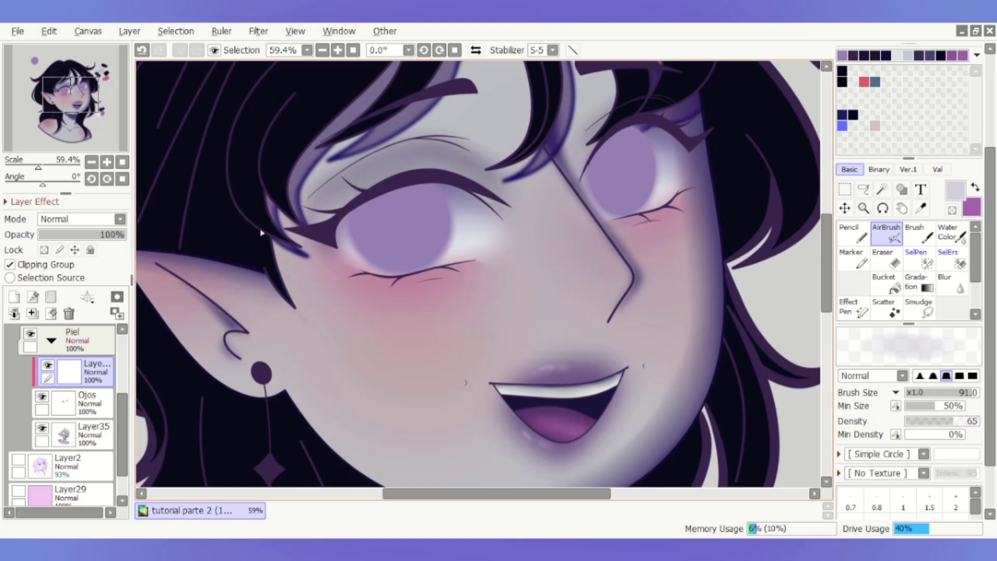
Sample the iris lavender, change it to a darker, more saturated purple and airbrush it over the larger iris's upper part.
left_click(366, 220, "alt")
left_click(958, 192)
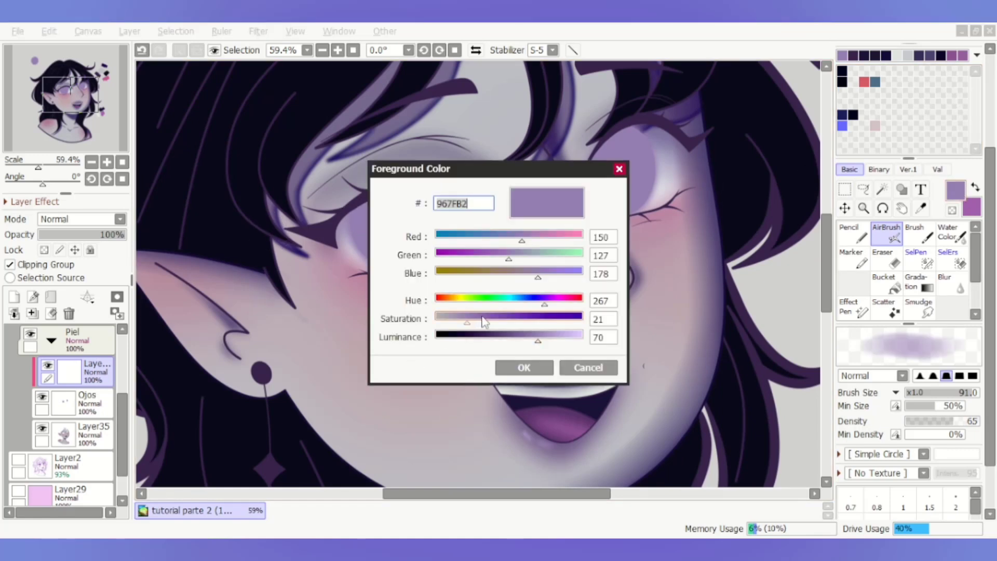
mouse_move(483, 322)
left_mouse_down()
mouse_move(507, 322)
mouse_move(495, 323)
left_mouse_up()
left_click(524, 368)
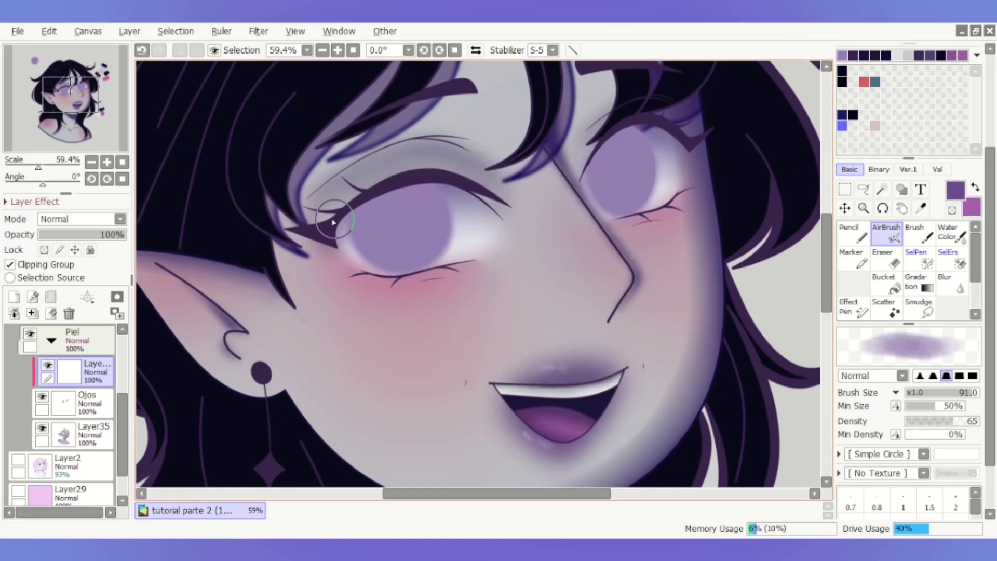
left_click_drag(333, 222, 489, 201)
Choose a deeper, more saturated violet and pencil a hard-edged shade over the larger iris's upper part.
key("n")
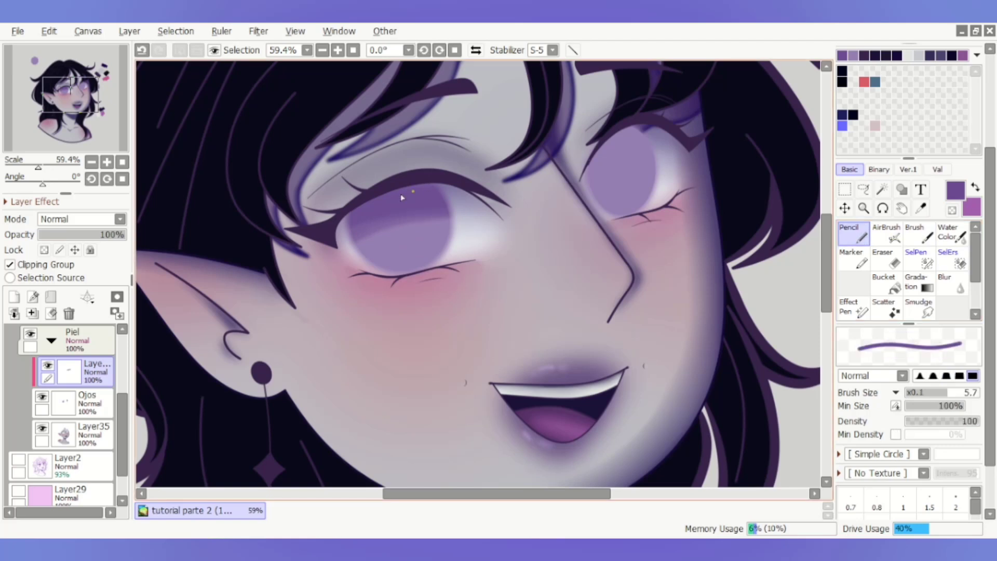
scroll(431, 234, "up", 3)
key("ctrl+y")
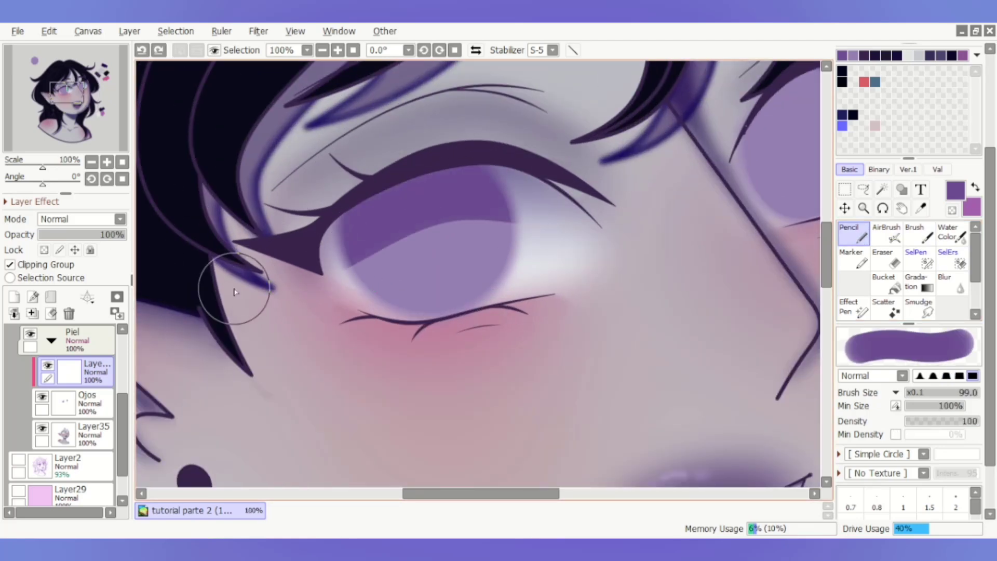
key("ctrl+z")
left_click(956, 190)
mouse_move(518, 341)
left_mouse_down()
mouse_move(499, 323)
mouse_move(513, 341)
left_mouse_up()
left_click(524, 368)
mouse_move(508, 182)
left_mouse_down()
mouse_move(343, 222)
mouse_move(296, 263)
left_mouse_up()
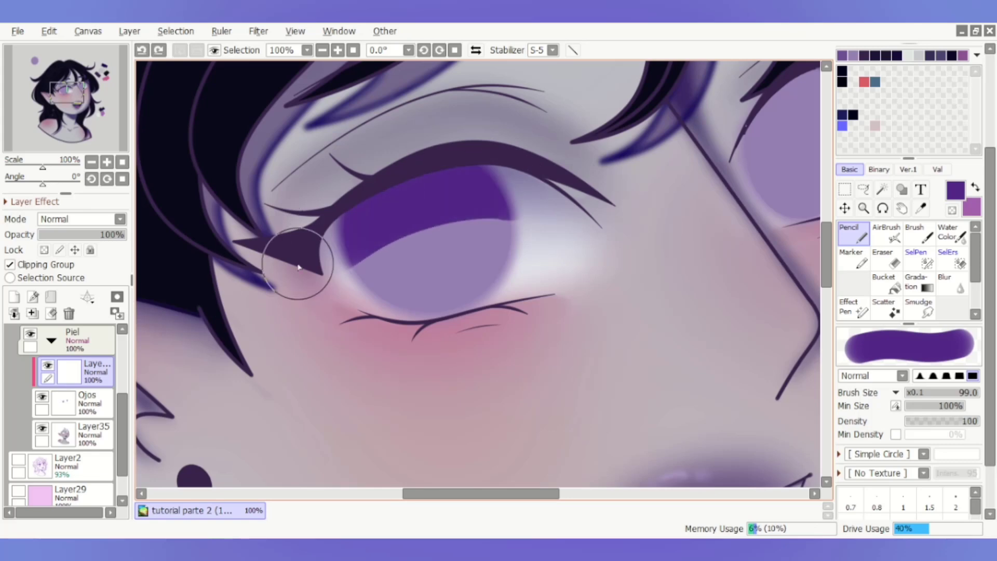
Complete the violet upper shade on both irises and soften it with a Gaussian Blur of radius 21.7.
scroll(407, 201, "up", 3)
mouse_move(259, 296)
left_mouse_down()
mouse_move(412, 194)
mouse_move(594, 167)
left_mouse_up()
scroll(571, 177, "down", 5)
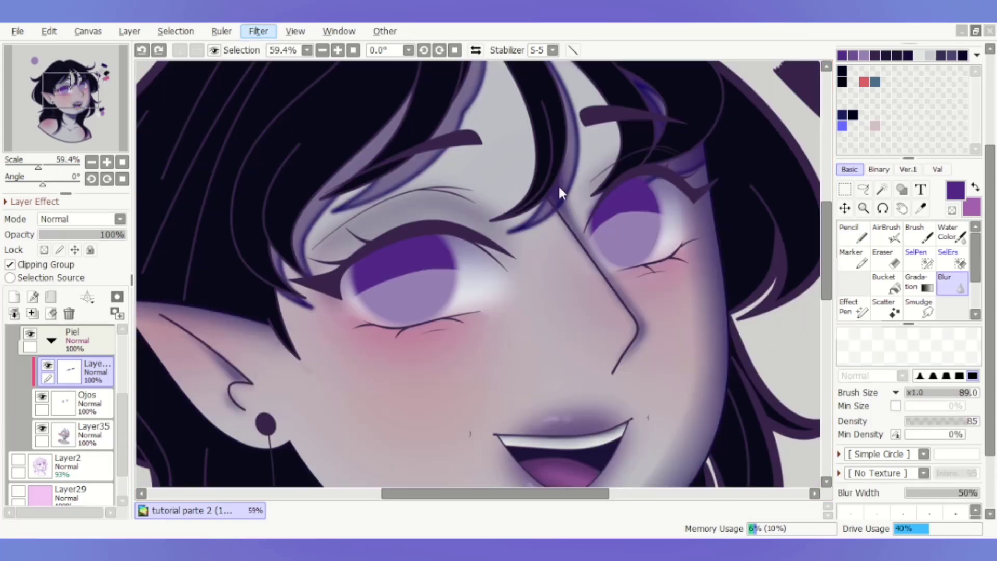
key("ctrl+shift+b")
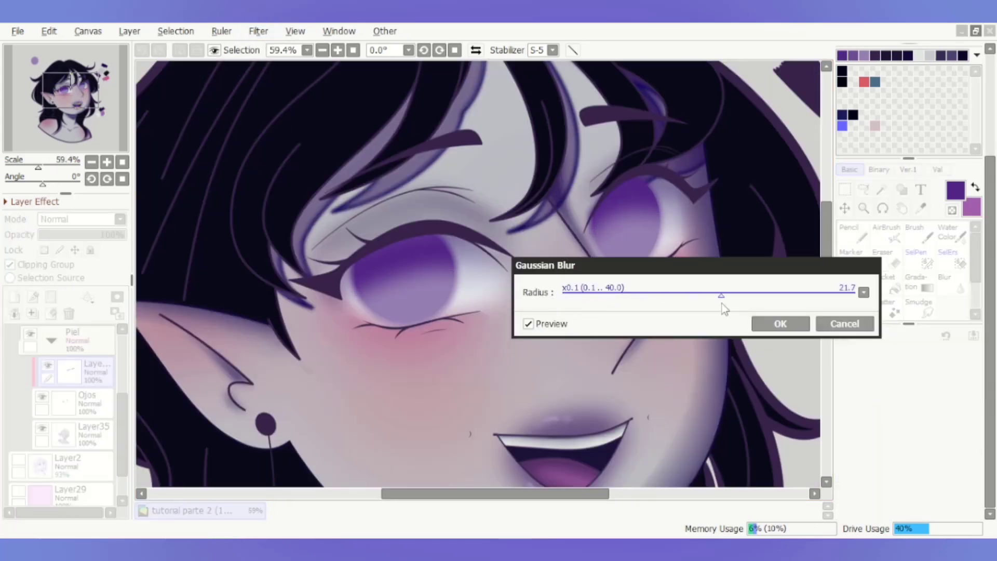
left_click(780, 323)
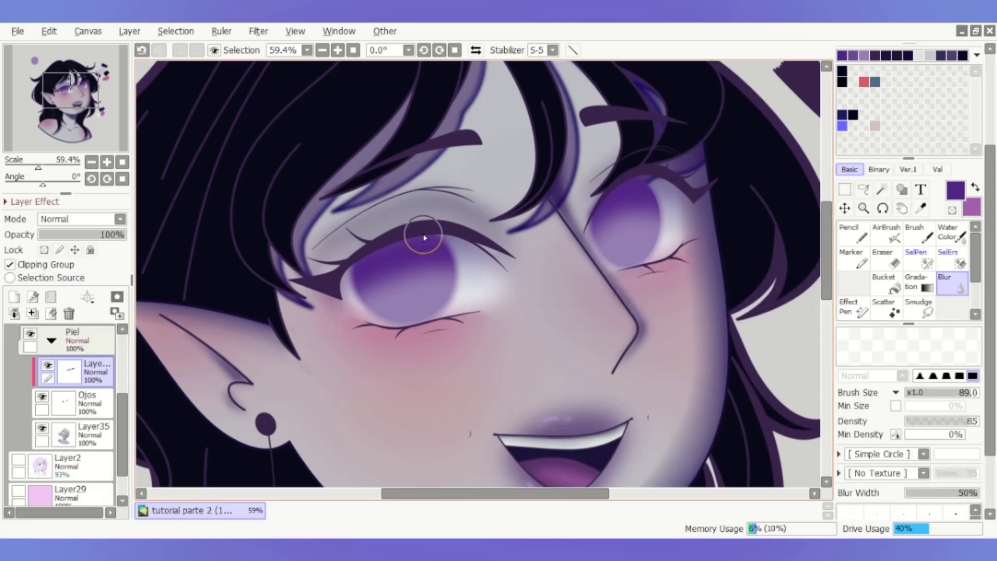
Size and position the dark violet pupil circles inside both irises with freeform transforms.
scroll(423, 229, "up", 7)
key("ctrl+t")
left_click_drag(496, 339, 503, 383)
key("Escape")
key("ctrl+t")
left_click_drag(521, 262, 503, 265)
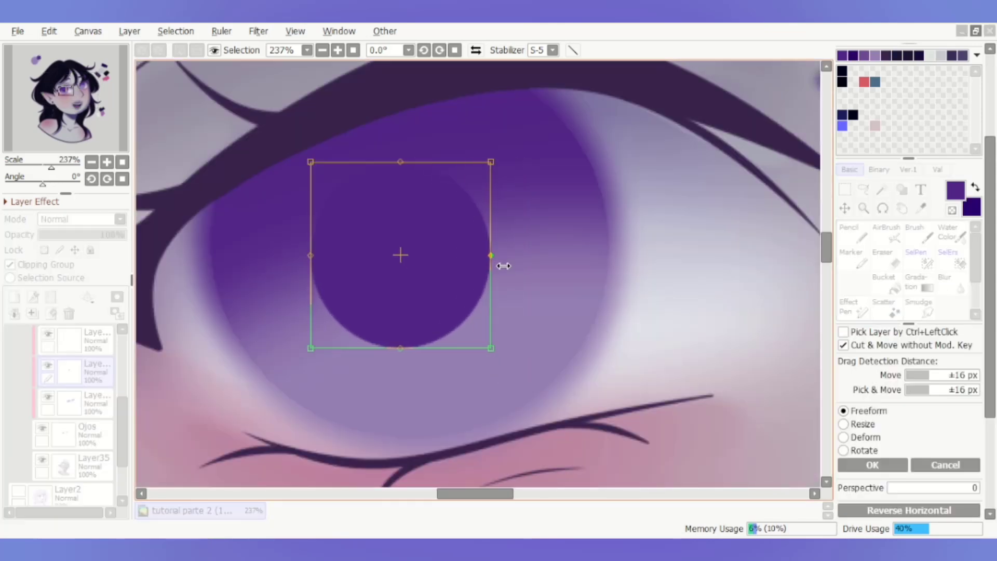
scroll(494, 249, "down", 2)
left_click_drag(479, 203, 494, 189)
scroll(350, 194, "down", 5)
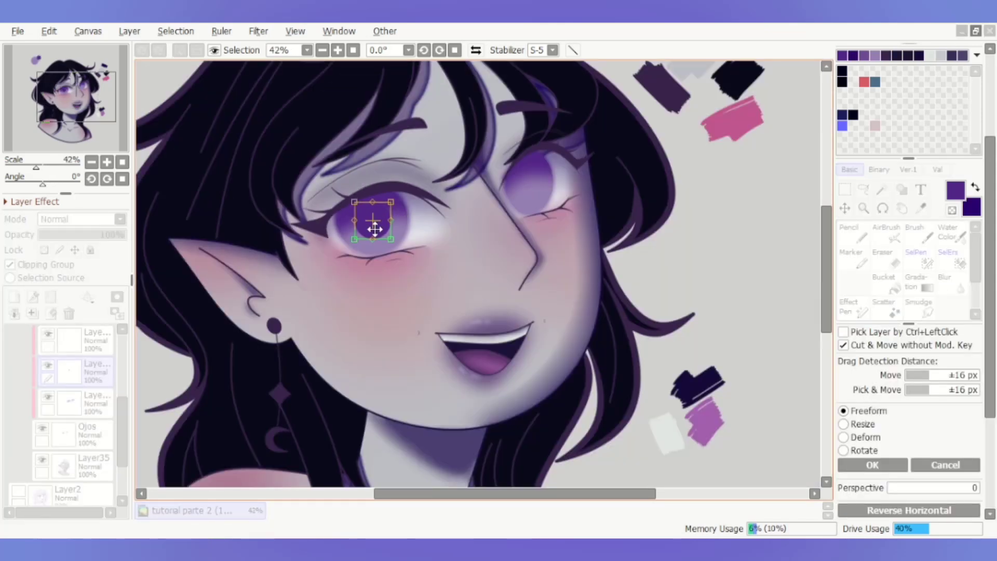
left_click_drag(400, 238, 407, 253)
scroll(408, 256, "up", 3)
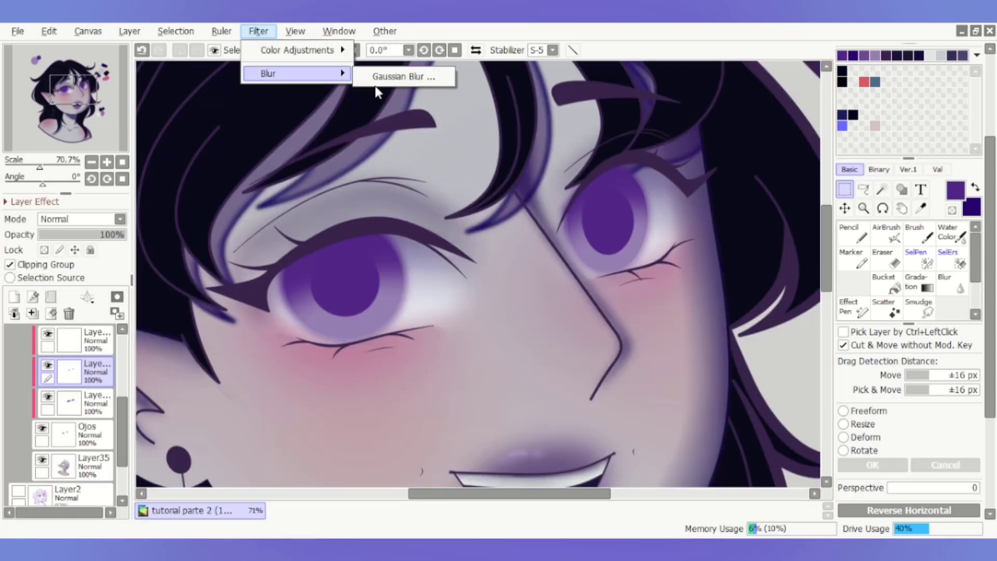
Soften the pupil circles with a Gaussian Blur so they blend into the irises.
left_click(410, 76)
left_click_drag(638, 297, 646, 298)
key("Return")
scroll(592, 192, "up", 5)
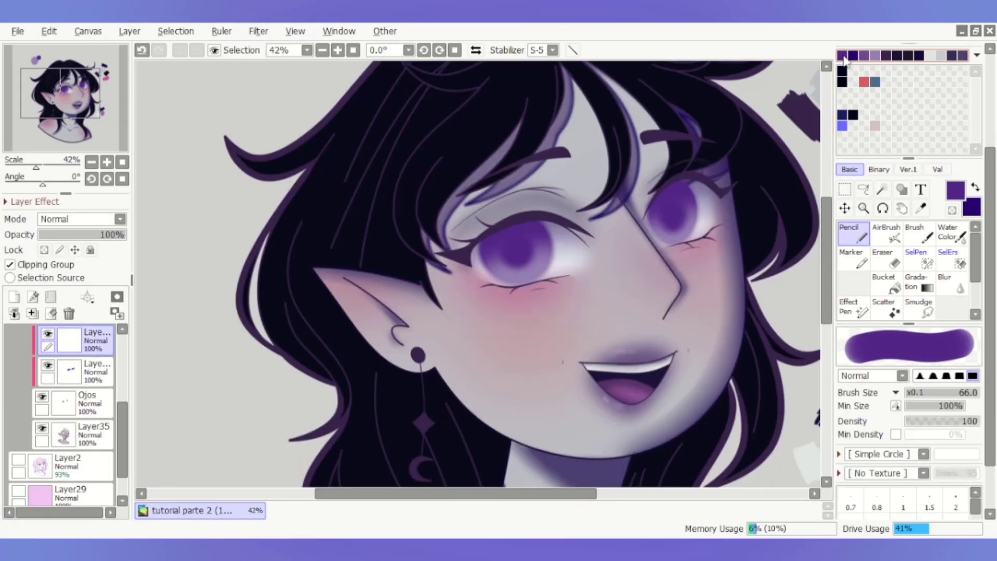
Switch to the dark indigo and pencil a band across the top of both irises beneath the upper lids.
left_click(974, 187)
scroll(363, 273, "up", 4)
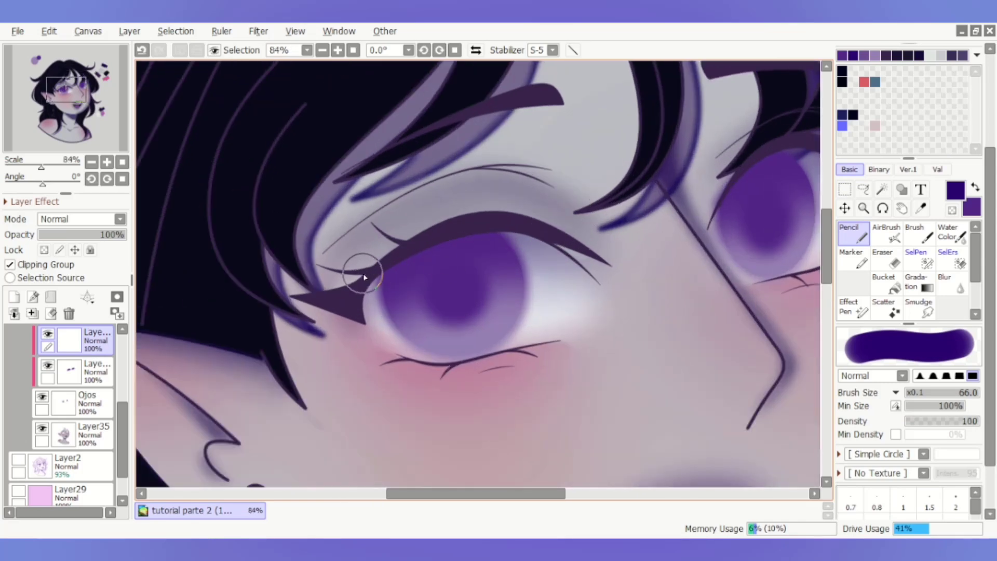
scroll(556, 222, "down", 5)
scroll(586, 189, "up", 5)
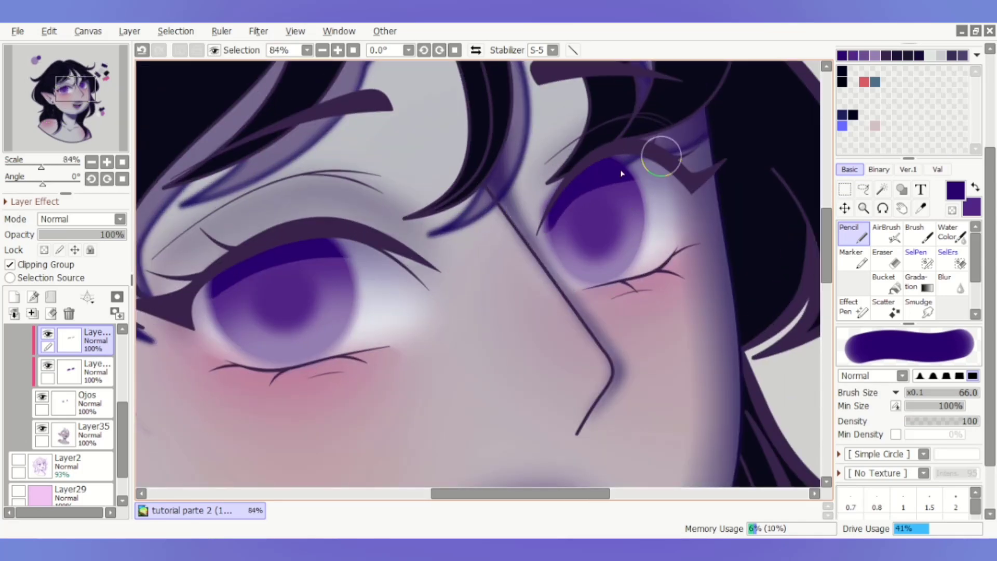
left_click(48, 367)
left_click(48, 367)
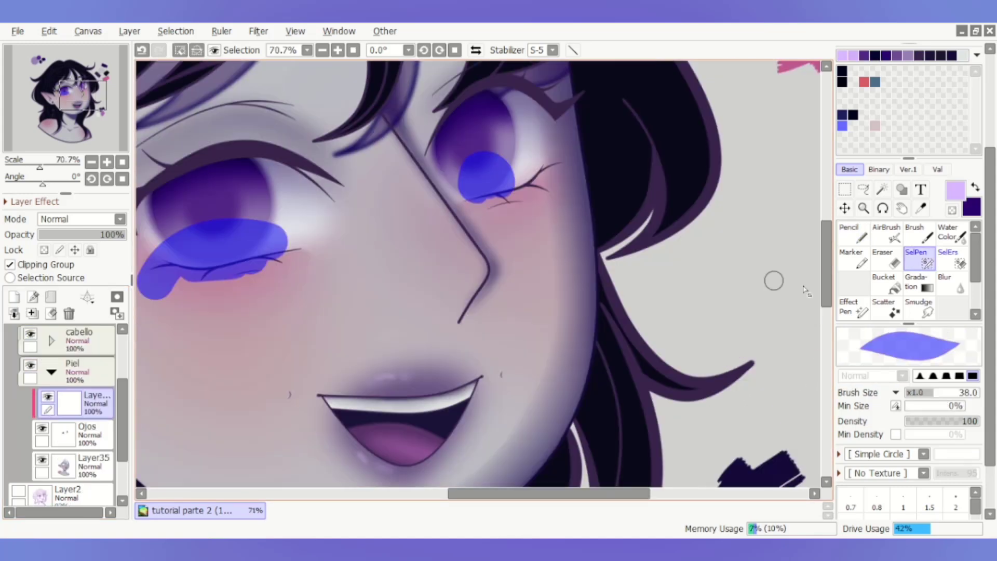
Fill the selected lower areas of both irises with light lavender and clear the selection.
left_click(890, 285)
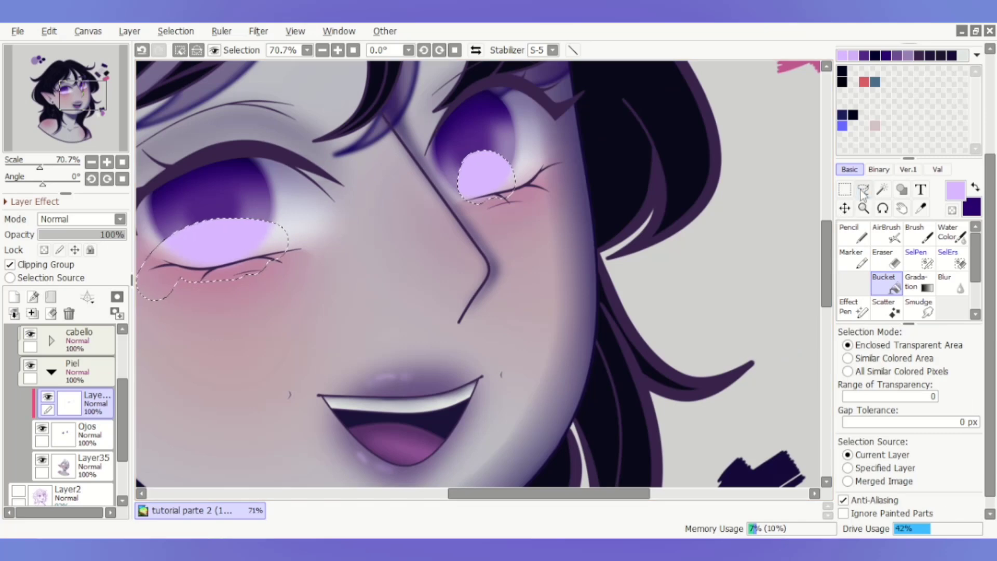
left_click(845, 189)
key("ctrl+d")
scroll(521, 166, "down", 2)
scroll(522, 166, "up", 3)
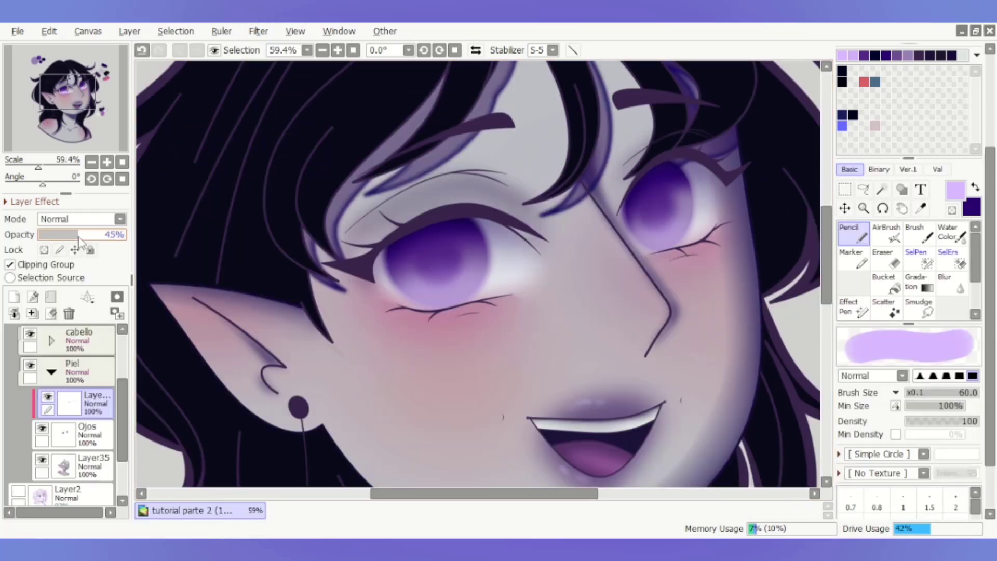
Set the lavender iris glow layer to Shine blending at 38% opacity.
scroll(478, 281, "down", 5)
left_click(81, 218)
left_click(75, 328)
scroll(477, 281, "up", 5)
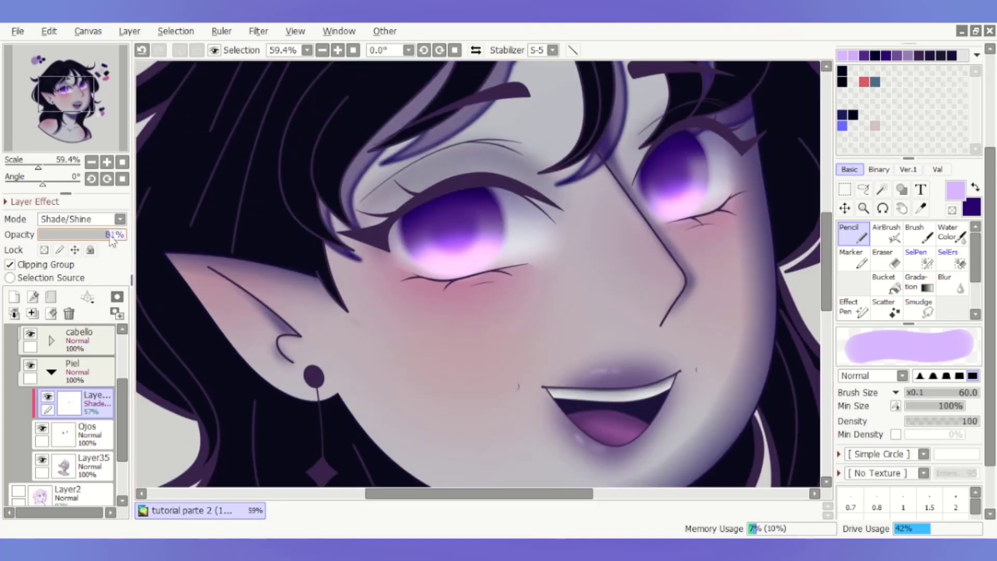
left_click_drag(118, 235, 91, 242)
left_click(80, 218)
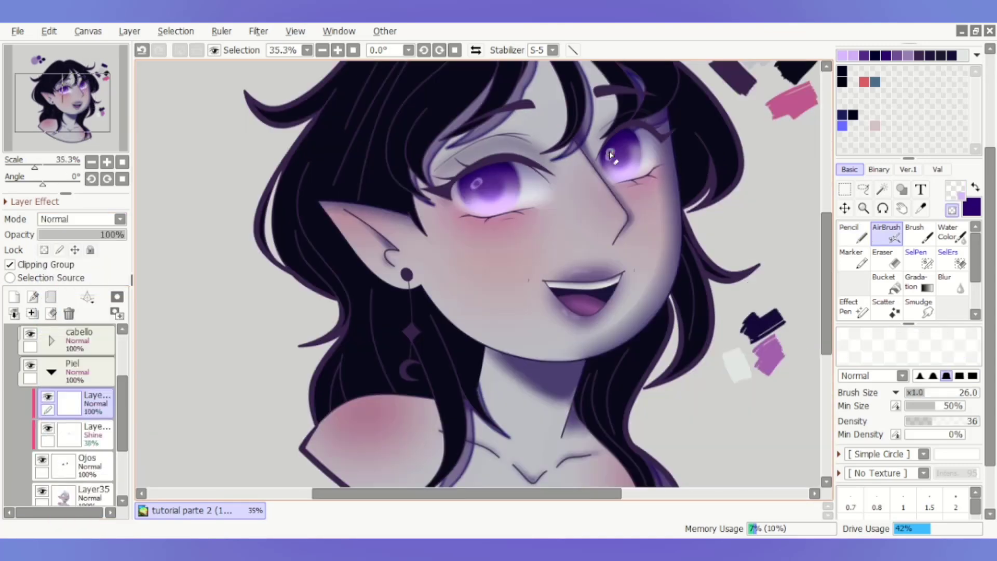
Set the layer of the ring-shaped iris highlights to Shade/Shine blending and refine the rings in both eyes.
scroll(222, 139, "down", 1)
left_click(221, 31)
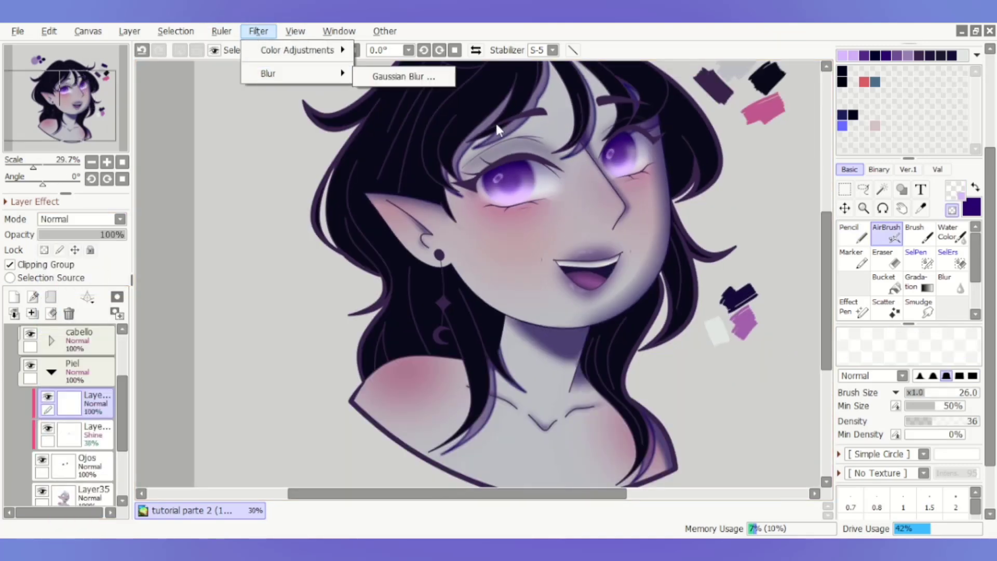
left_click(81, 219)
left_click(75, 327)
scroll(344, 240, "up", 4)
scroll(344, 240, "up", 4)
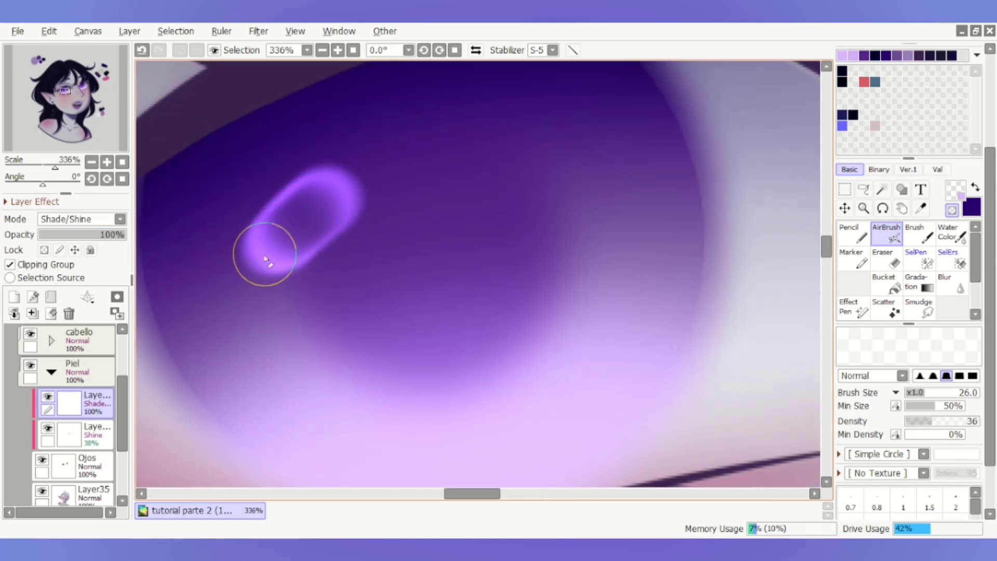
scroll(283, 245, "up", 4)
scroll(569, 179, "down", 10)
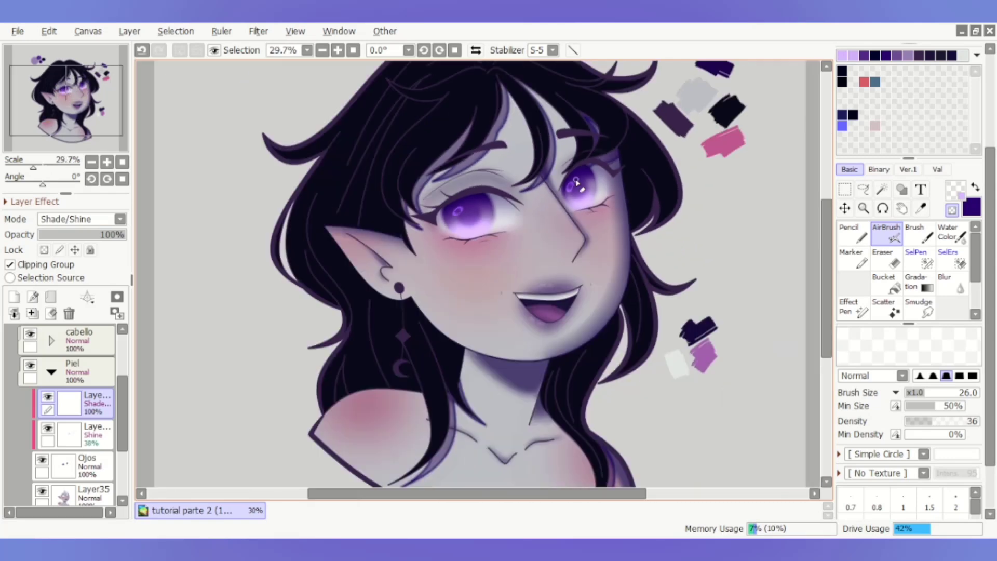
scroll(545, 223, "up", 2)
scroll(545, 224, "down", 2)
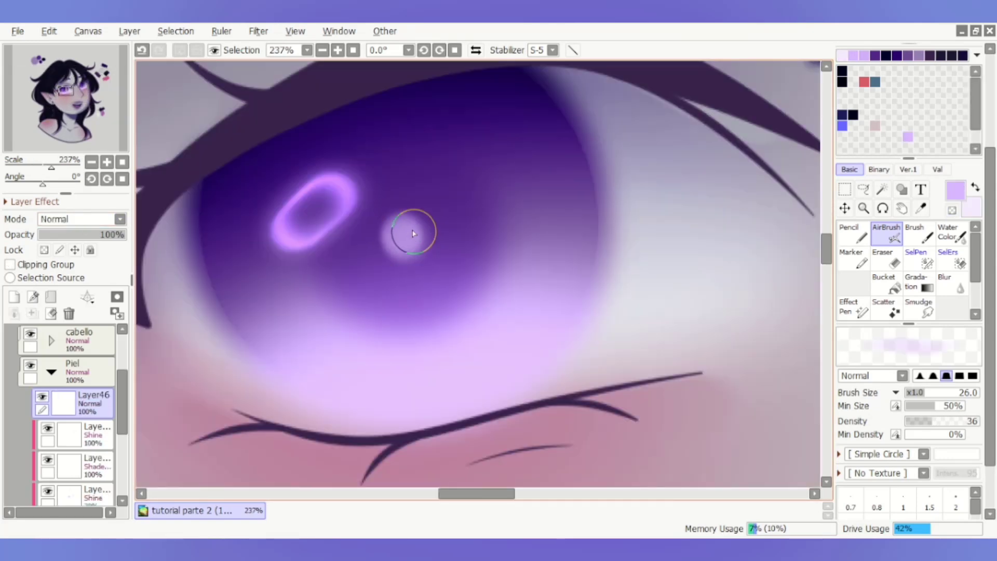
Airbrush a soft light lavender dot beside the ring highlight in the larger iris.
left_click_drag(414, 234, 396, 255)
scroll(410, 248, "down", 4)
scroll(476, 215, "up", 3)
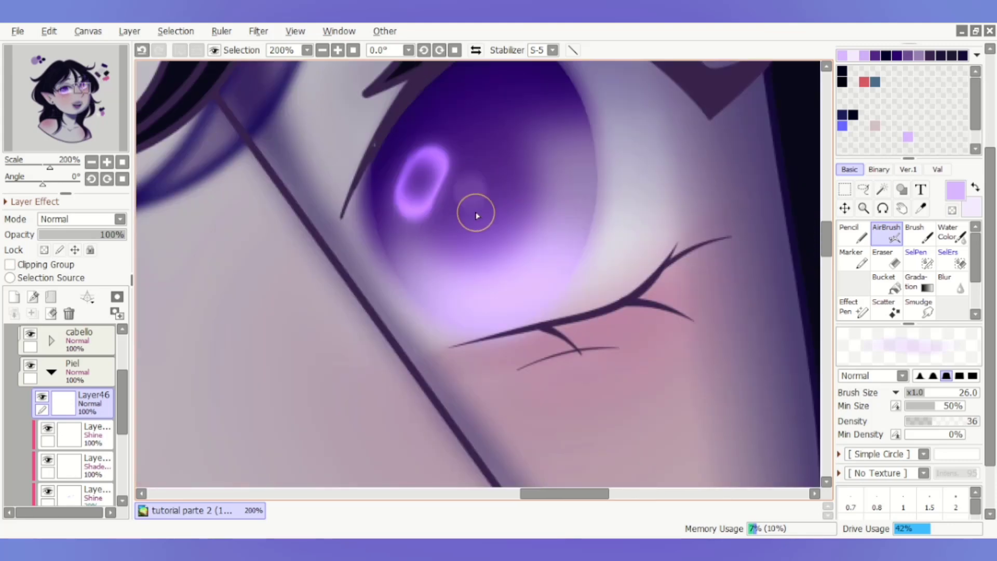
Airbrush a matching lavender dot in the smaller iris and trim it with the transparent colour.
scroll(474, 204, "down", 4)
scroll(574, 162, "up", 3)
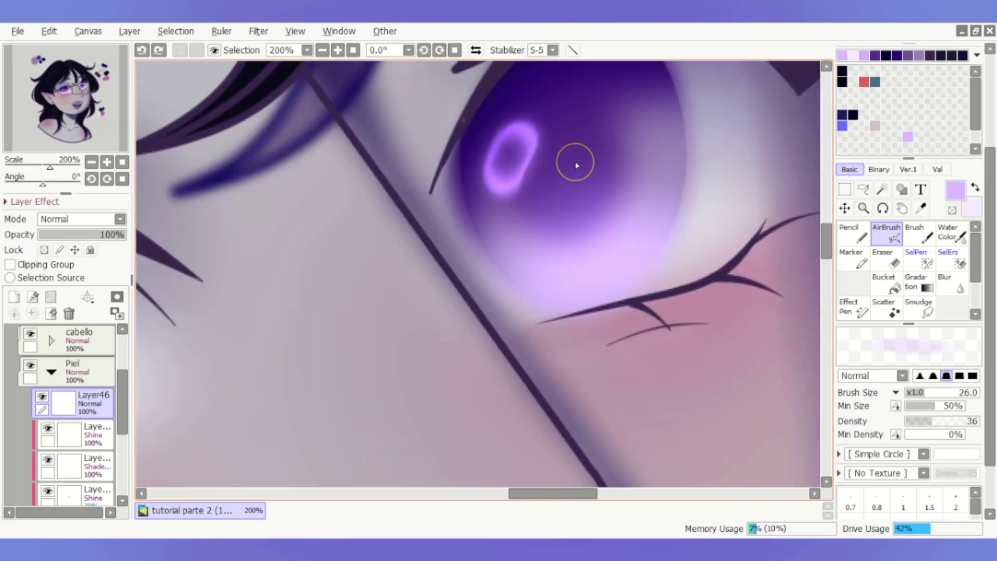
scroll(570, 169, "up", 1)
left_click_drag(570, 166, 571, 187)
scroll(573, 202, "down", 1)
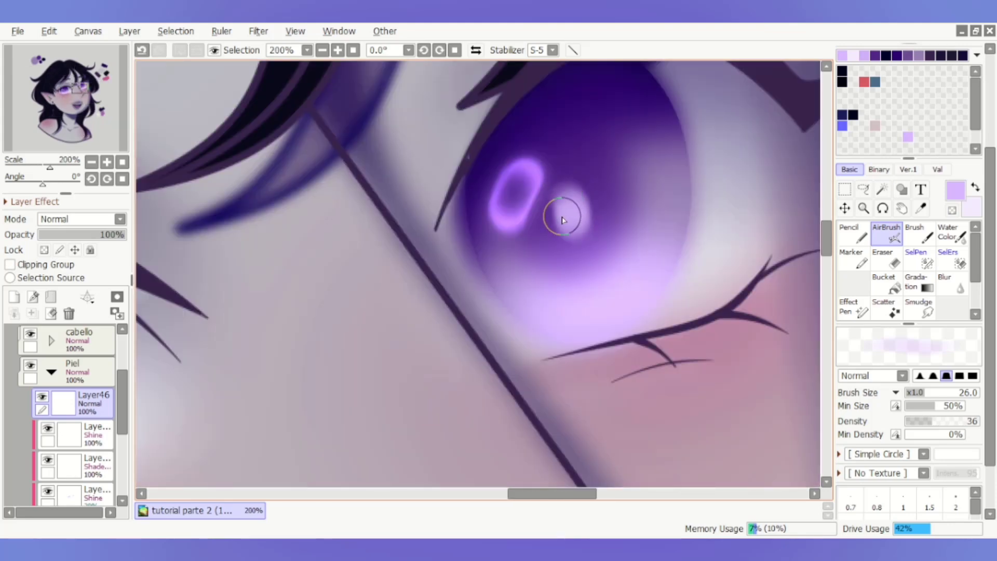
scroll(562, 220, "down", 4)
scroll(583, 181, "up", 3)
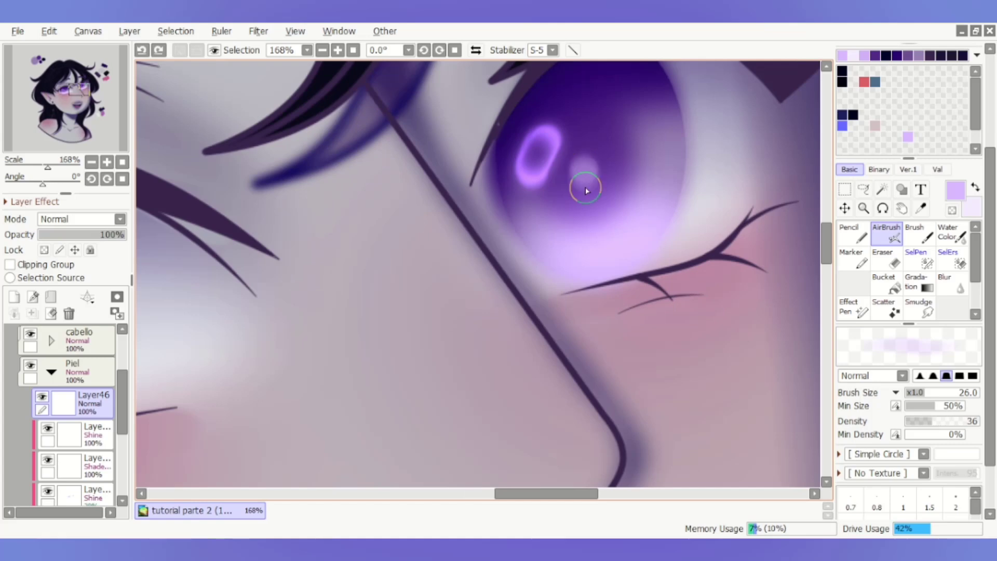
left_click(952, 210)
scroll(466, 156, "down", 6)
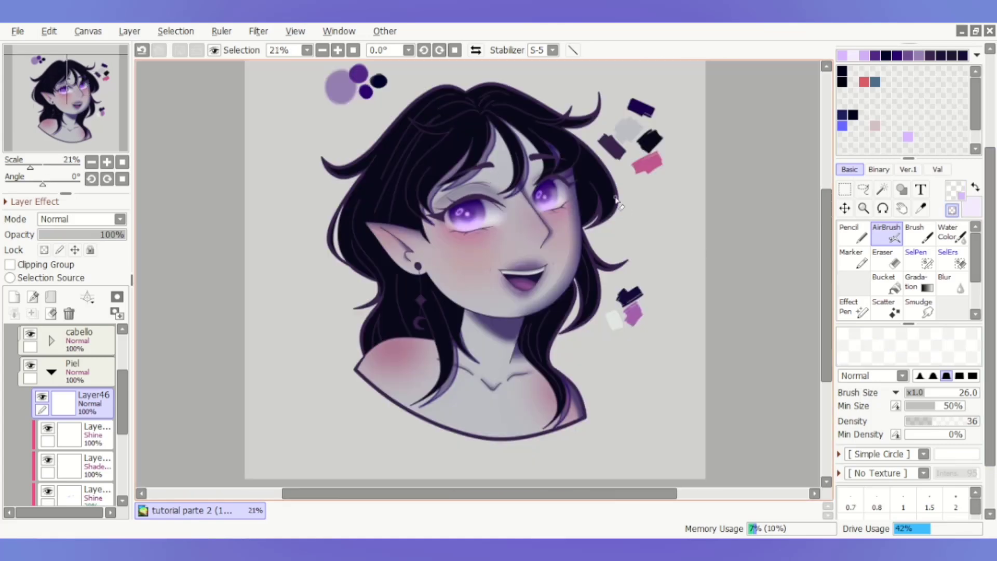
Recolour the curved hair strand line above the smaller eye light purple on the layer clipped to the lineart, using brush size 23.
scroll(618, 203, "up", 3)
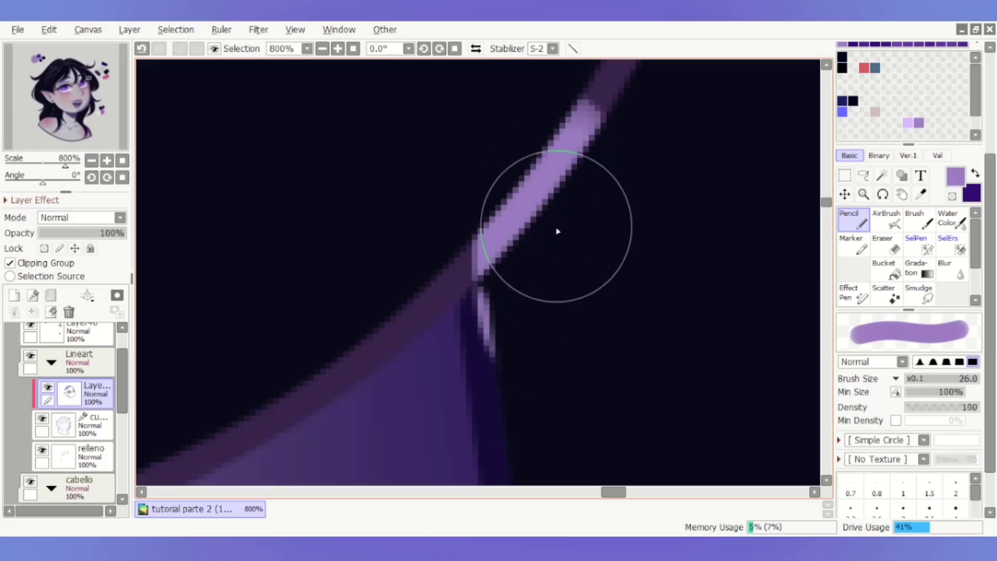
mouse_move(500, 215)
left_mouse_down()
mouse_move(477, 267)
mouse_move(499, 218)
left_mouse_up()
key("ctrl+z")
scroll(494, 276, "up", 2)
scroll(494, 263, "down", 2)
left_click_drag(478, 267, 634, 67)
scroll(601, 182, "down", 4)
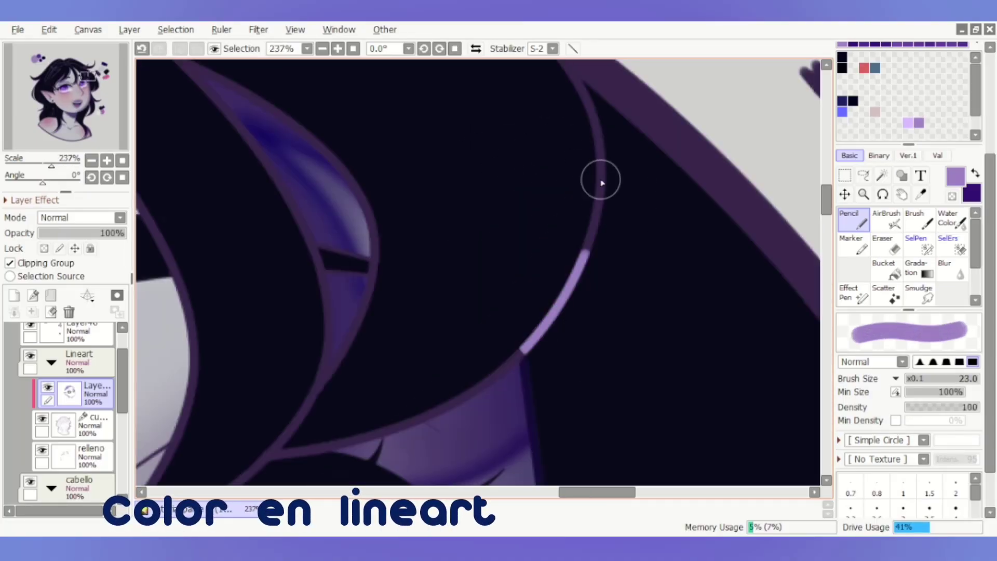
scroll(584, 237, "up", 2)
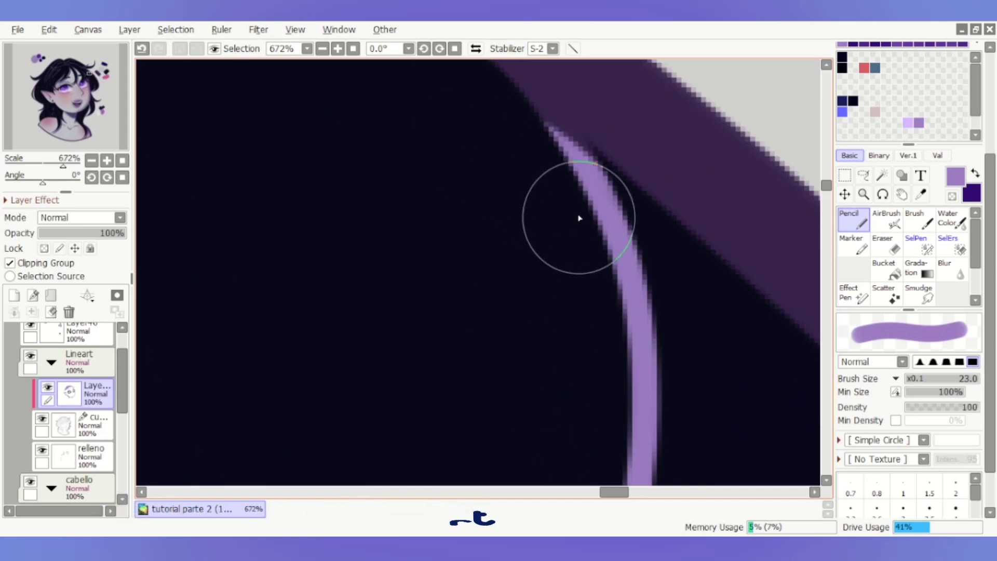
Continue recolouring the inner hair lines light purple down to the strands over the shoulder, using brush size 11.
scroll(579, 216, "down", 4)
scroll(556, 289, "up", 5)
mouse_move(367, 156)
left_mouse_down()
mouse_move(557, 289)
mouse_move(545, 289)
left_mouse_up()
key("ctrl+z")
scroll(550, 160, "down", 3)
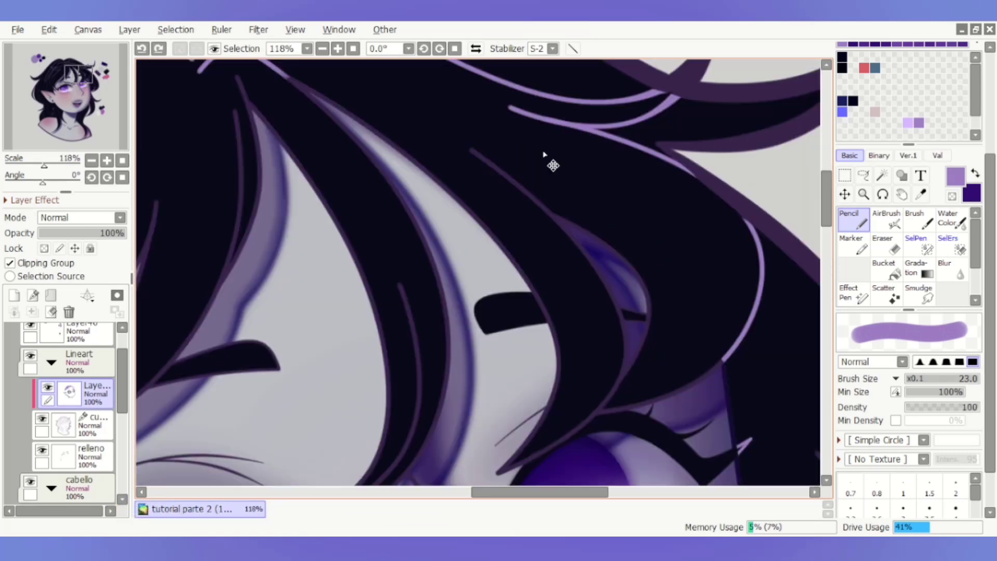
scroll(538, 82, "up", 3)
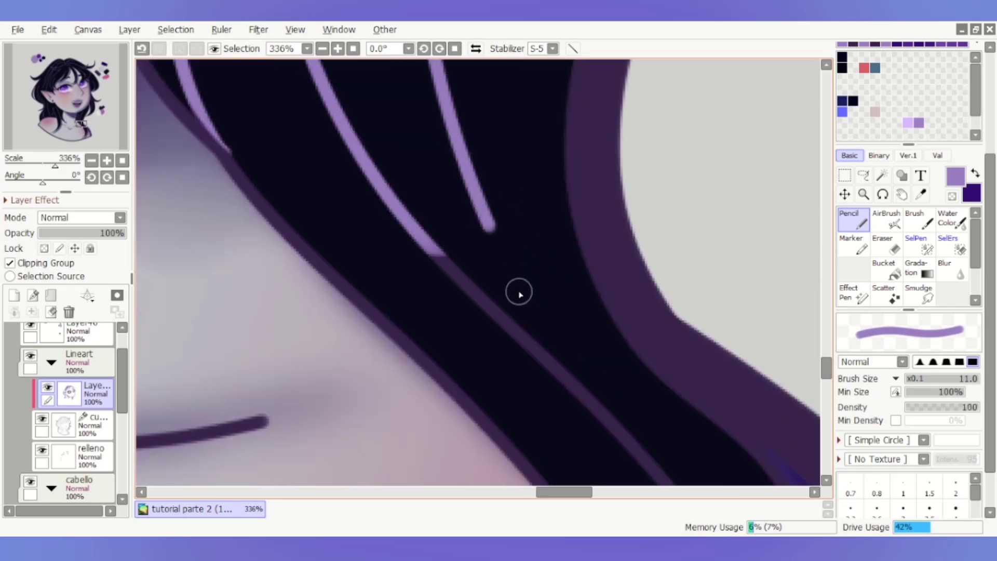
left_click_drag(519, 294, 457, 263)
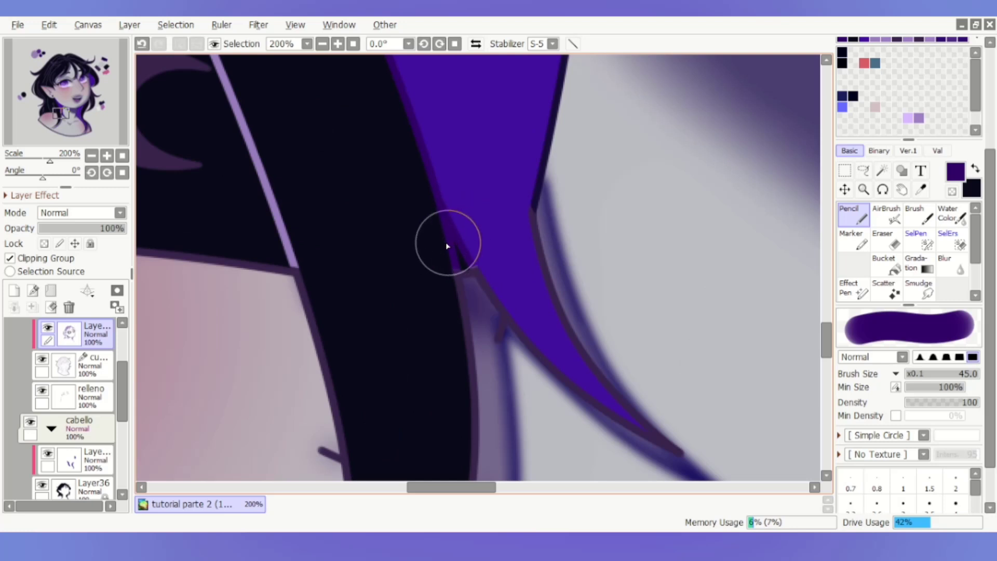
Recolour the line edging the violet hair lock beside the neck deep violet, reducing the brush size to 6.9.
left_click_drag(447, 245, 434, 213)
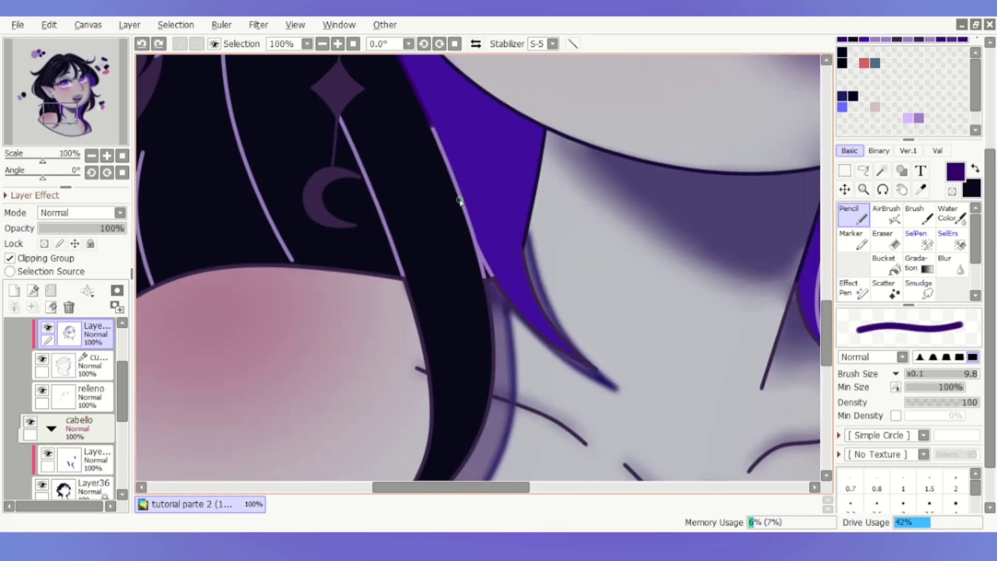
key("[")
scroll(485, 229, "up", 5)
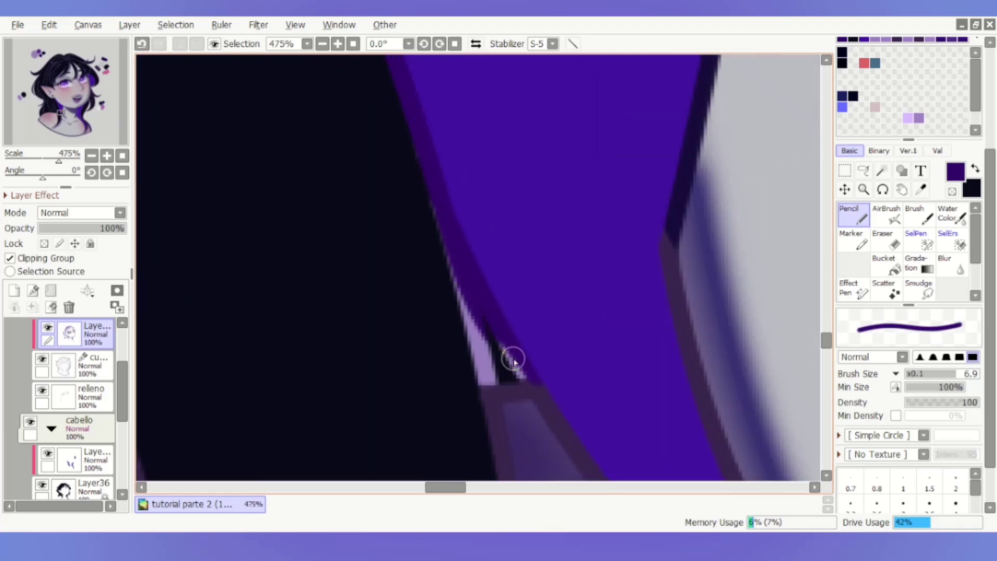
scroll(397, 263, "up", 3)
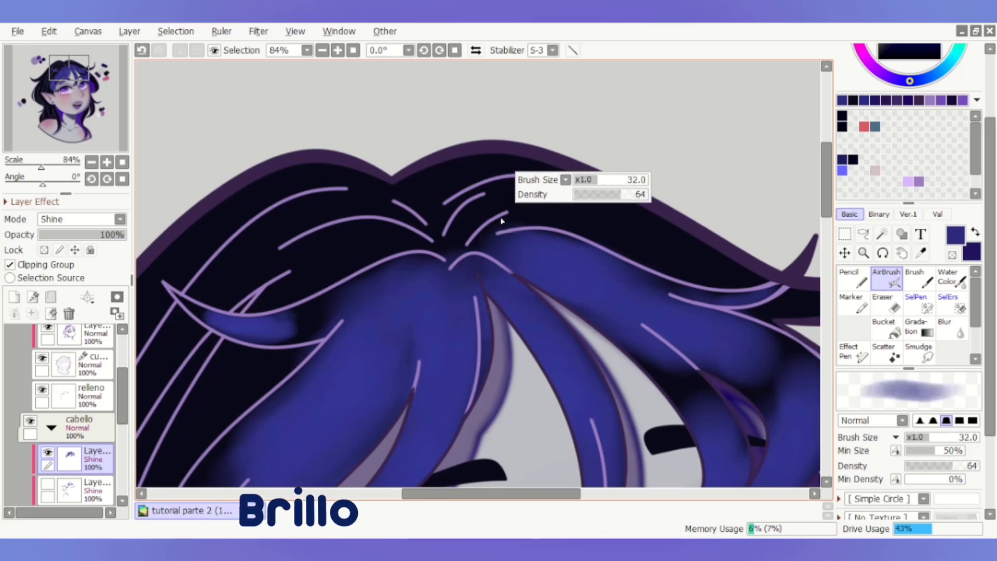
Airbrush blue shine onto the strands at the parting and the outer hair beside it, using brush sizes 32 and 54.
left_click_drag(489, 200, 470, 229)
left_click_drag(340, 233, 404, 241)
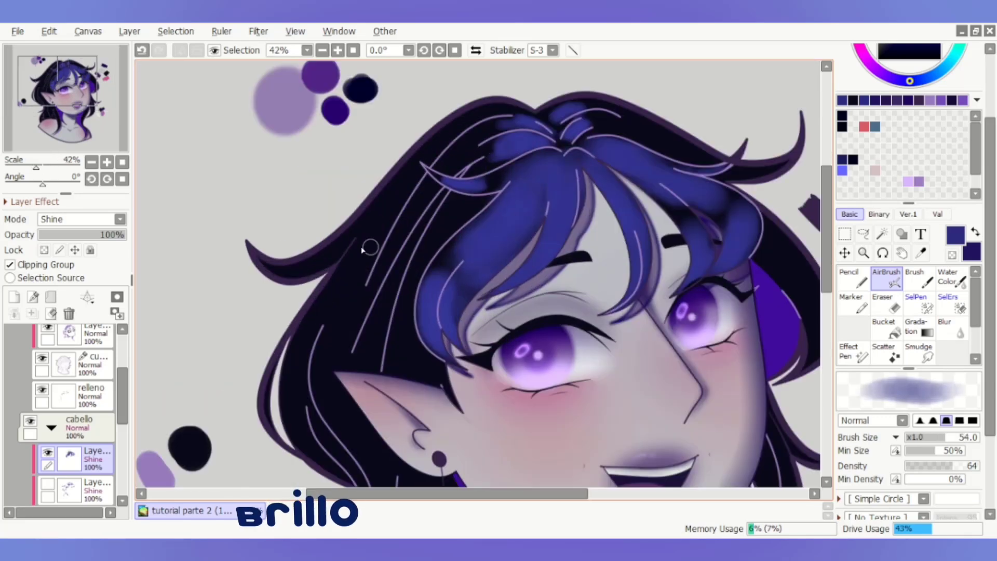
left_click_drag(438, 127, 388, 207)
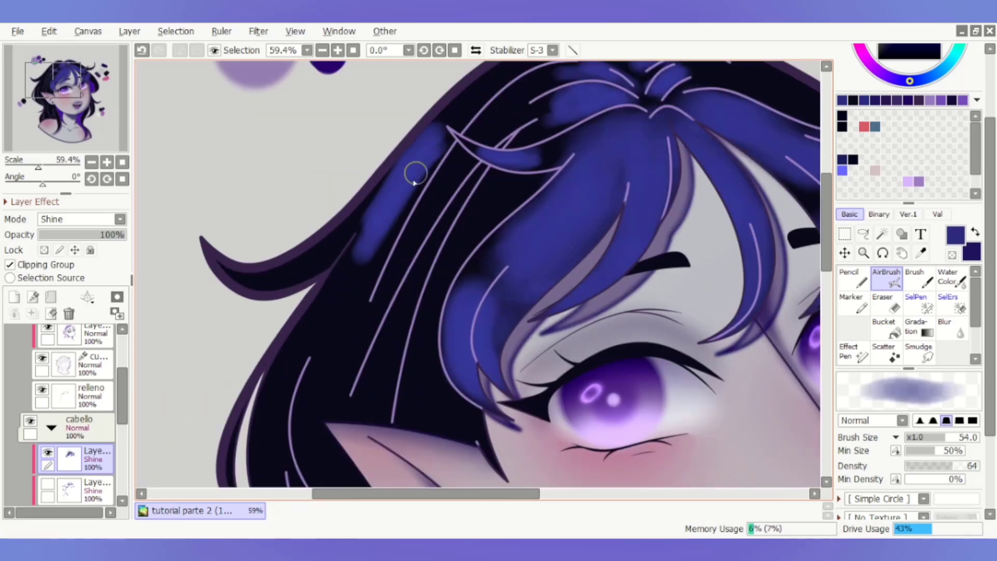
left_click_drag(415, 174, 256, 263)
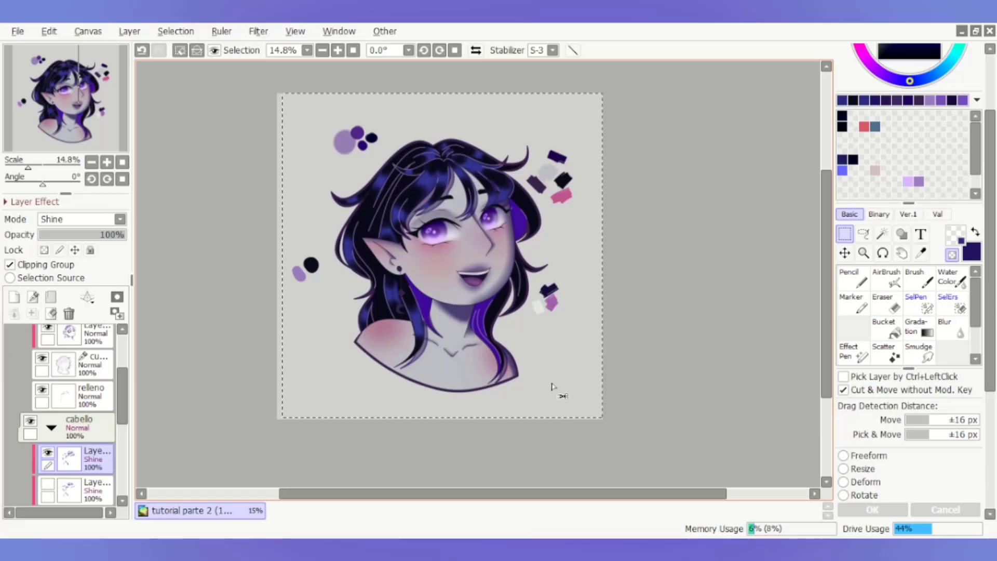
Set the duplicated hair shine layer to Shine mode and delete the hidden shine layer beneath it.
left_click(119, 218)
left_click(71, 315)
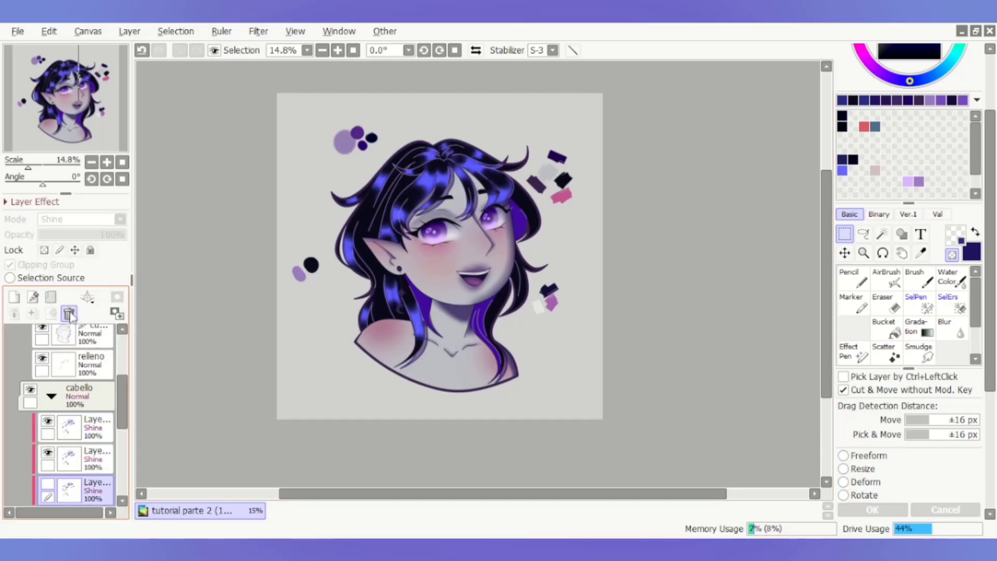
left_click(258, 32)
left_click(363, 80)
left_click_drag(597, 294, 735, 305)
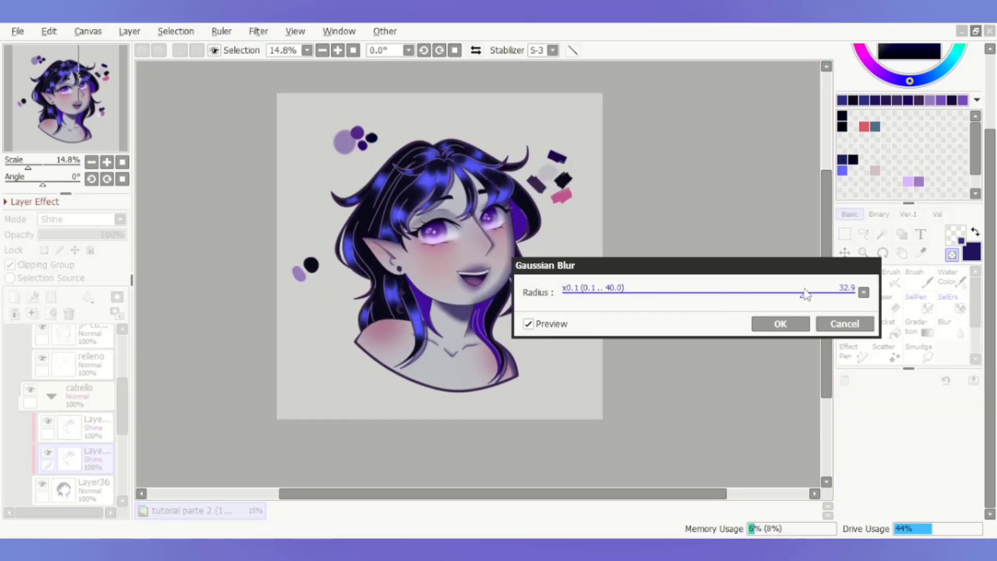
left_click(845, 324)
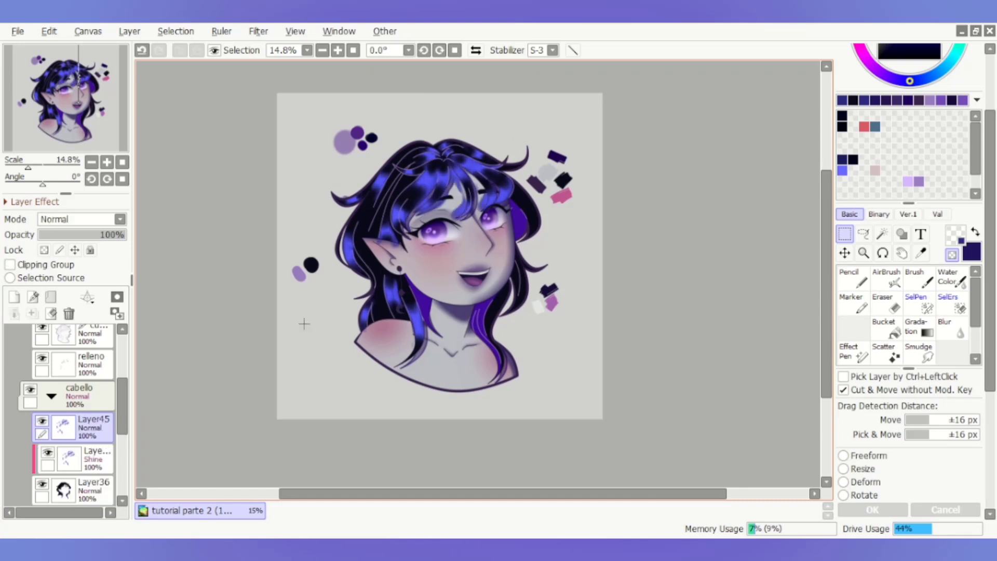
Set the new copy of the hair highlights to Shine mode and apply a Gaussian Blur to the shine layer beneath it.
left_click(80, 219)
left_click(51, 313)
left_click(93, 457)
left_click(258, 31)
mouse_move(291, 74)
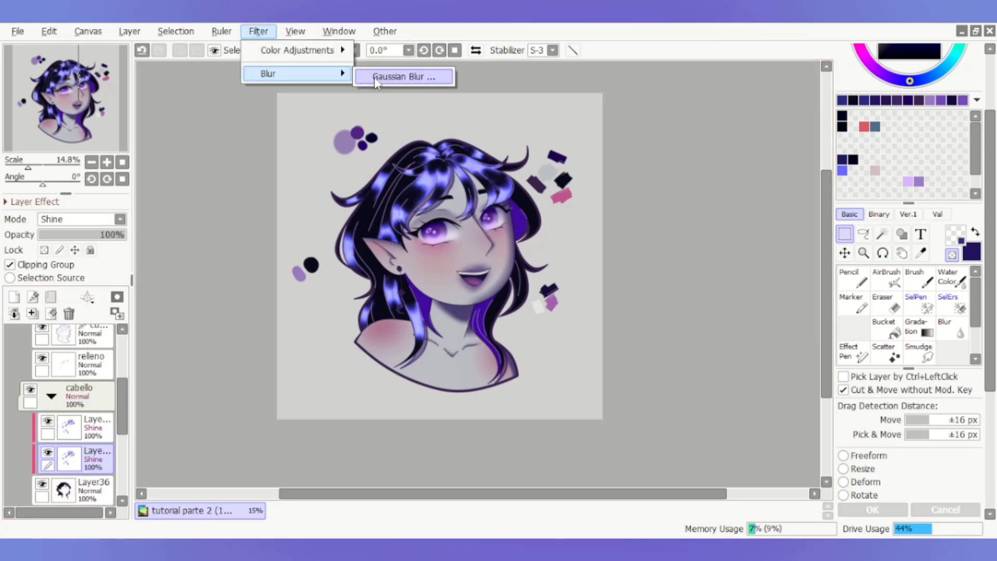
left_click(394, 76)
left_click(780, 323)
Lower the upper shine layer's opacity to 59% and merge it into the shine layer beneath.
left_click(96, 427)
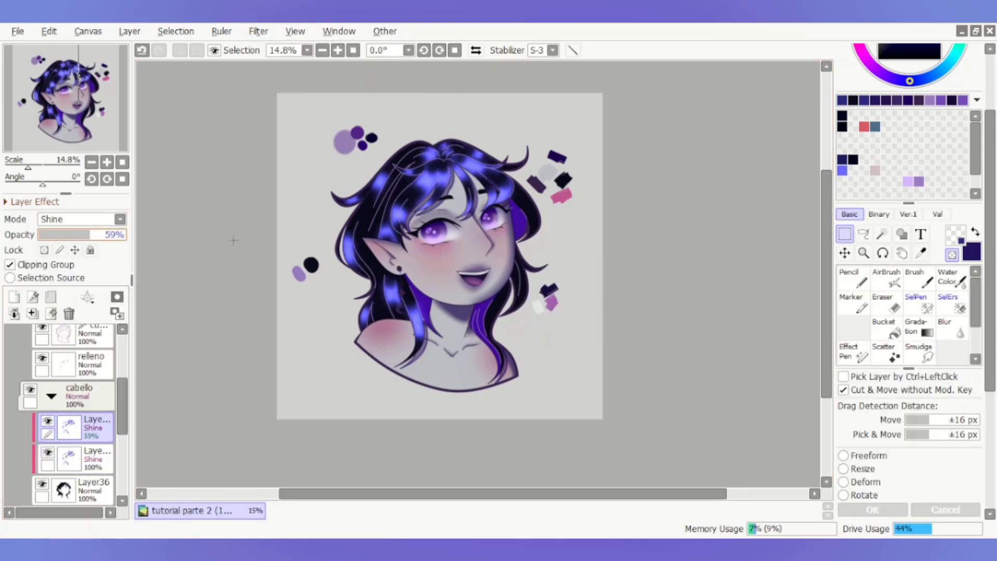
scroll(384, 228, "up", 2)
key("ctrl+e")
Soften the hair shine on the bangs and crown with a transparent airbrush at density 42, varying the size between 44 and 80.
left_click(886, 277)
scroll(423, 187, "up", 4)
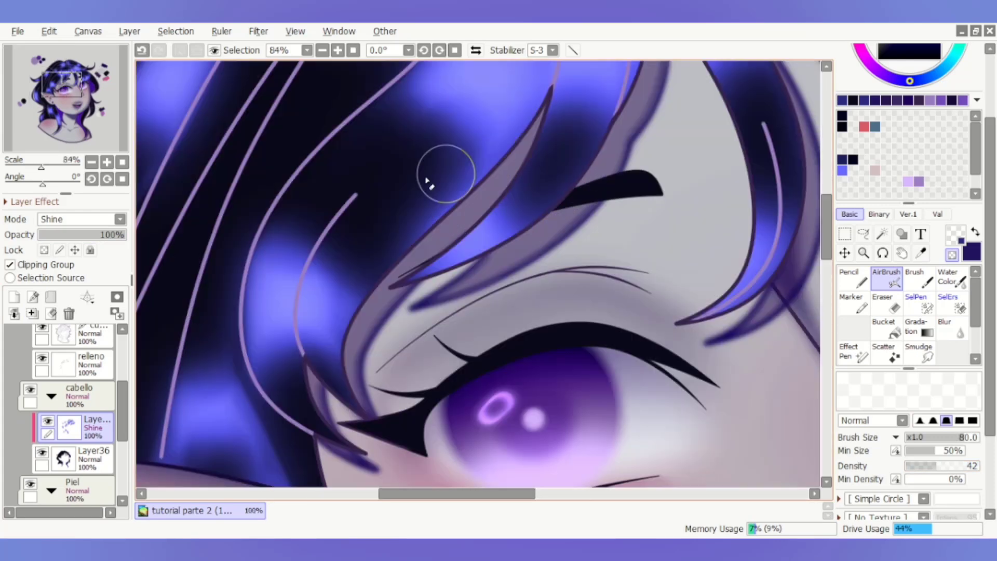
scroll(426, 182, "up", 5)
left_click_drag(590, 219, 629, 309)
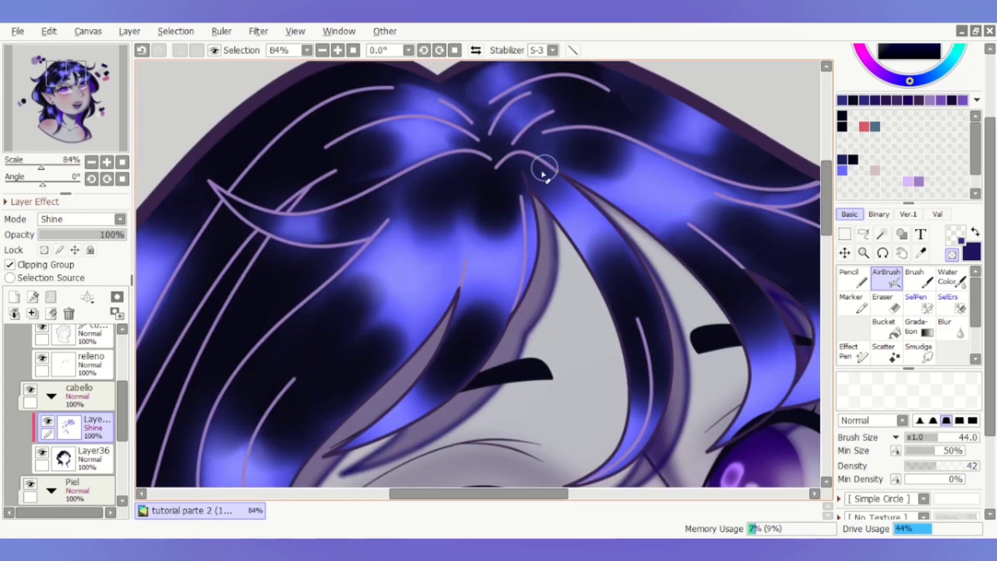
scroll(543, 174, "down", 3)
scroll(434, 197, "up", 3)
left_click_drag(435, 196, 457, 197)
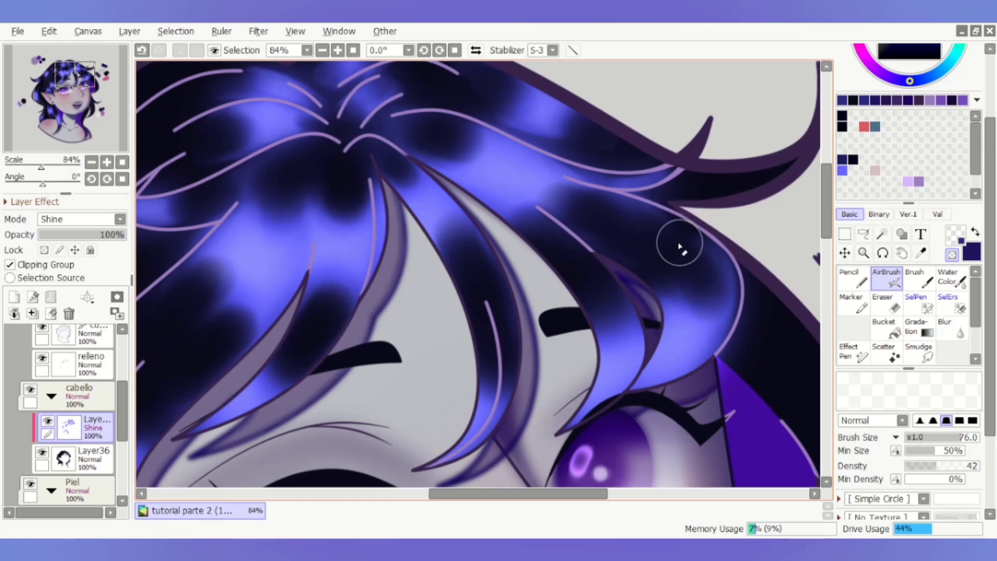
left_click_drag(612, 307, 599, 212)
Paint slate-blue shading over the crown strands on the clipped Shade layer using the Brush at size 68.
scroll(604, 178, "down", 5)
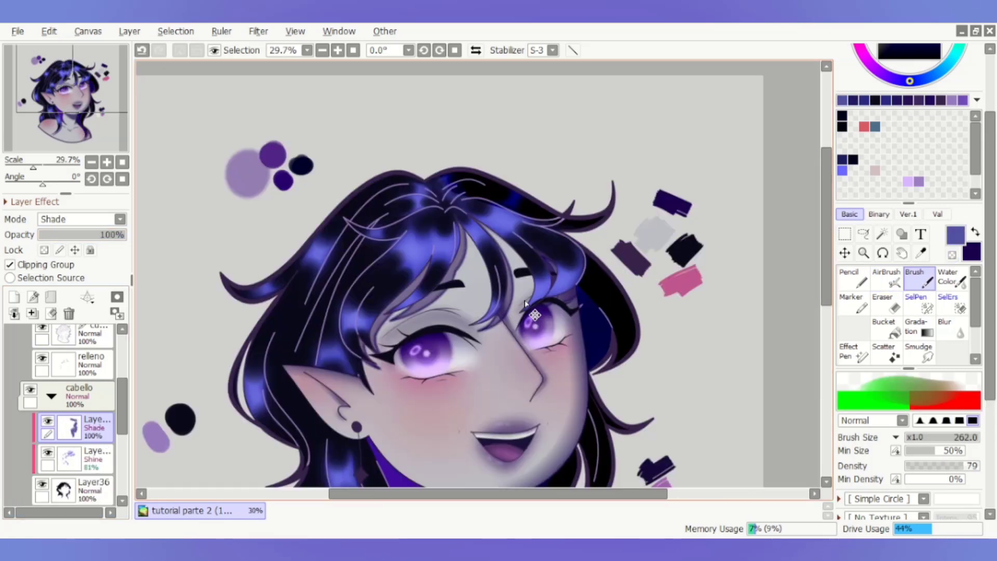
scroll(506, 245, "up", 3)
left_click_drag(500, 264, 457, 264)
scroll(394, 143, "up", 3)
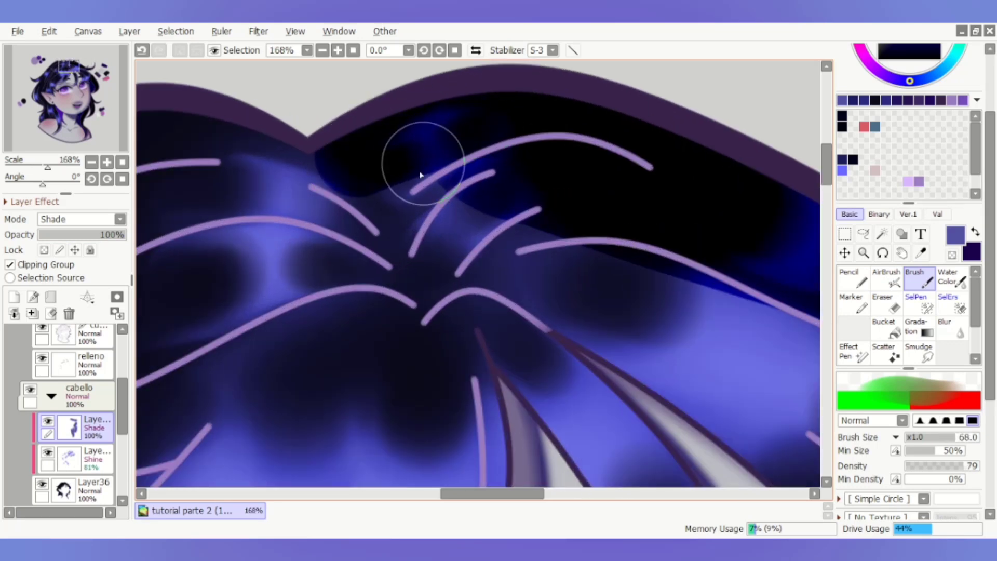
left_click_drag(423, 155, 384, 228)
Fade the hair shading around the inner violet locks with a transparent airbrush at size 86, and set the Shade layer's opacity to 26%.
left_click(886, 278)
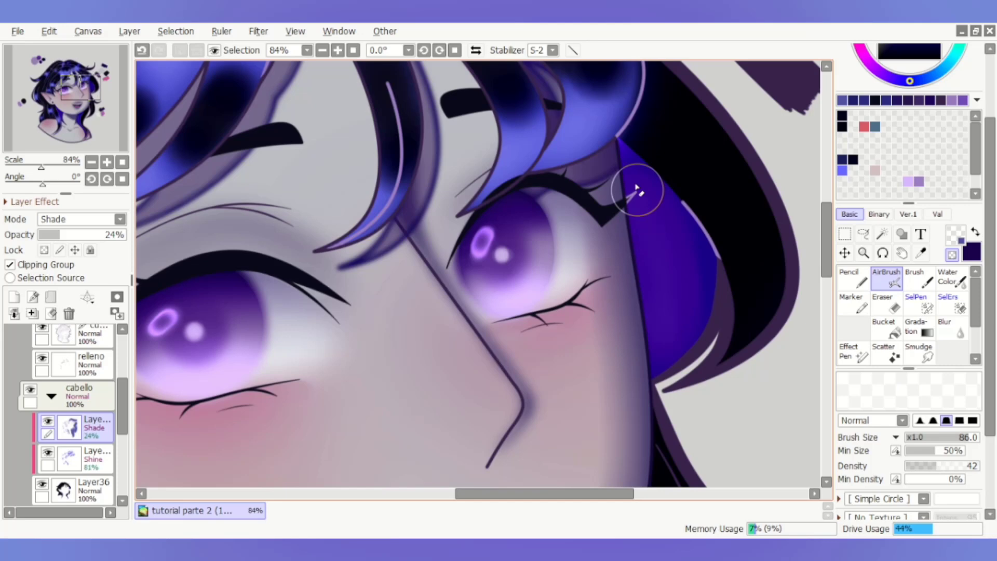
scroll(637, 188, "down", 3)
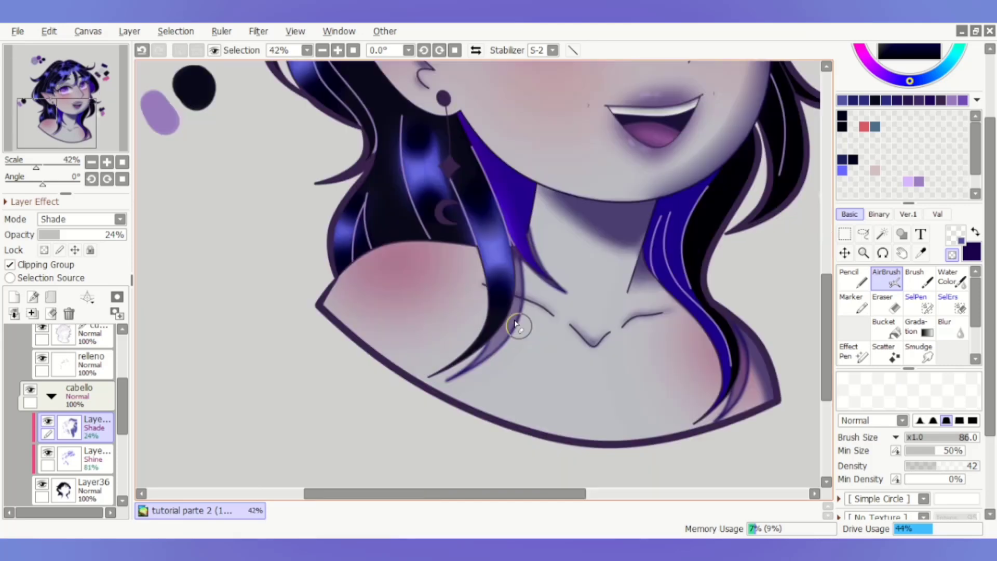
scroll(554, 288, "down", 2)
scroll(555, 287, "down", 2)
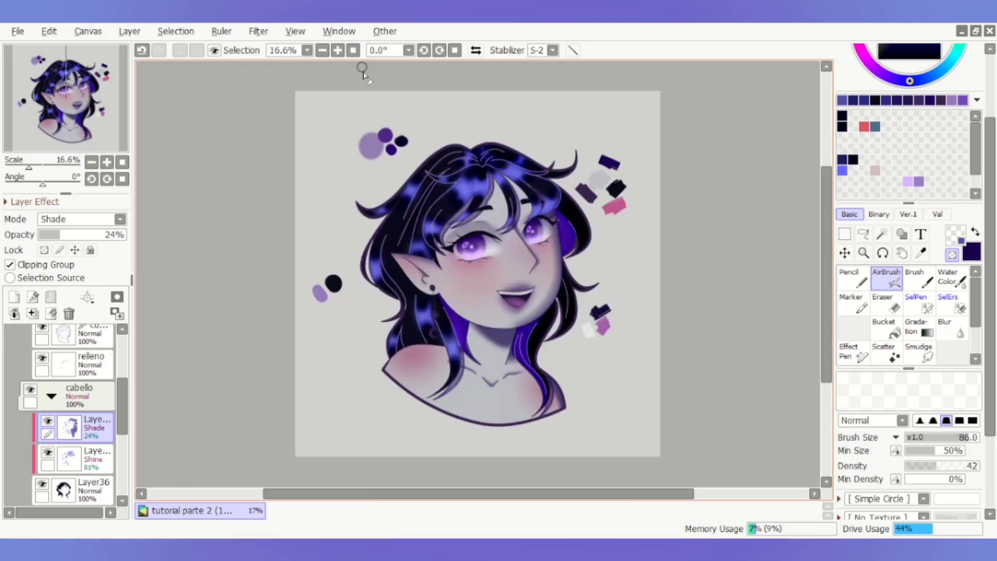
mouse_move(60, 234)
left_mouse_down()
mouse_move(87, 237)
mouse_move(73, 244)
left_mouse_up()
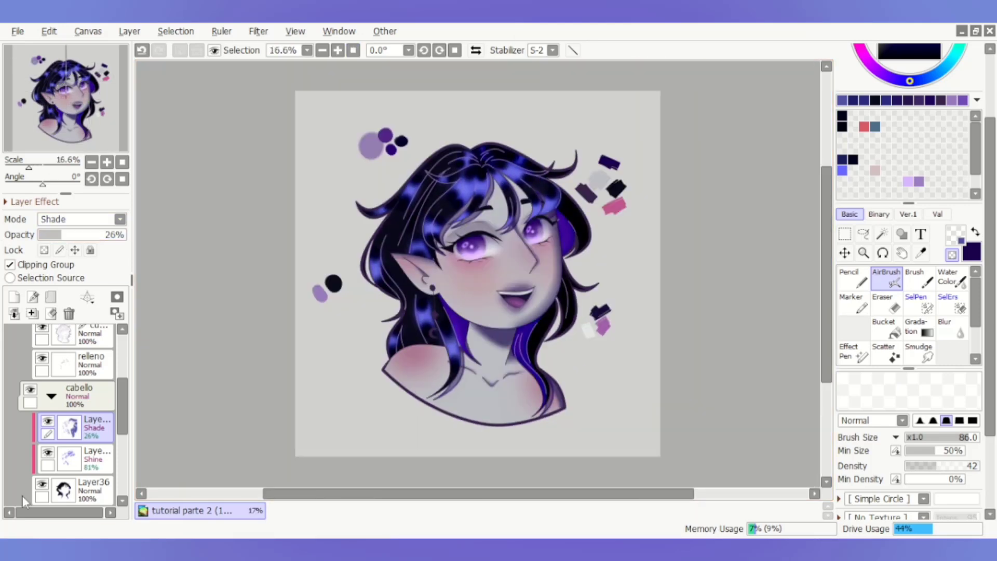
Add a new clipped layer above the Shade layer and pick the Pencil with white as the colour.
left_click(14, 296)
left_click(852, 278)
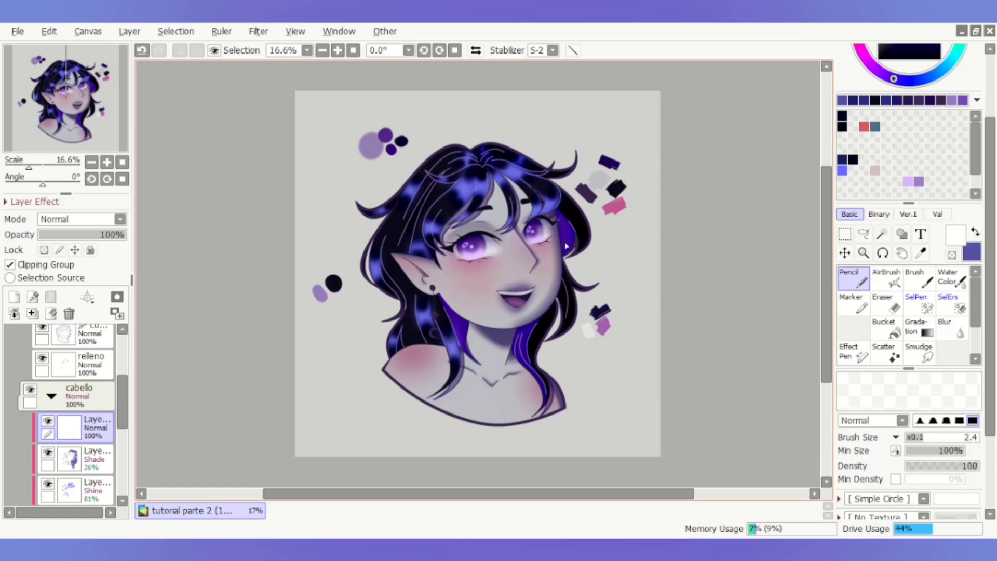
scroll(542, 310, "up", 1)
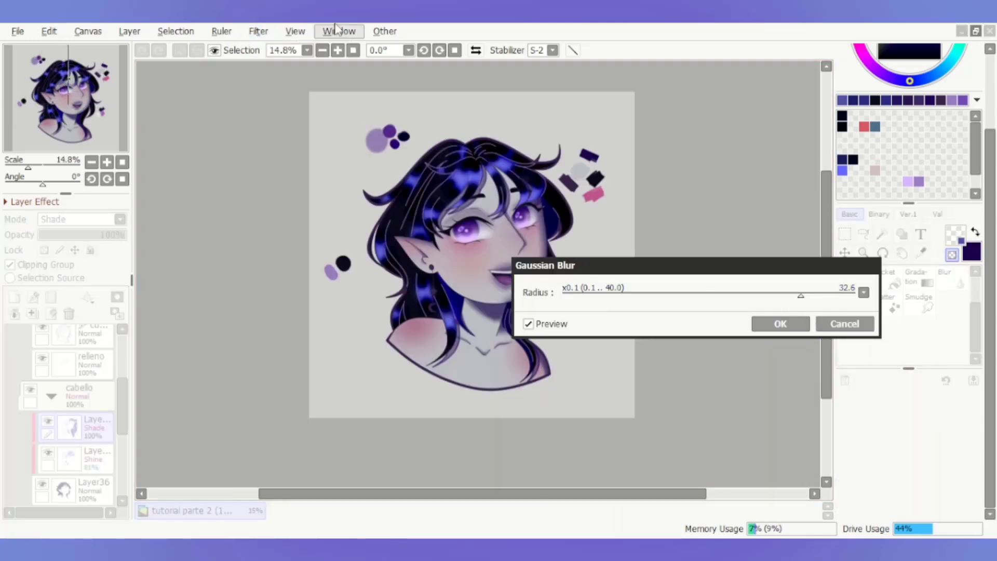
Apply a Gaussian Blur with a radius of about 16 to the hair's Shade layer.
scroll(406, 70, "up", 1)
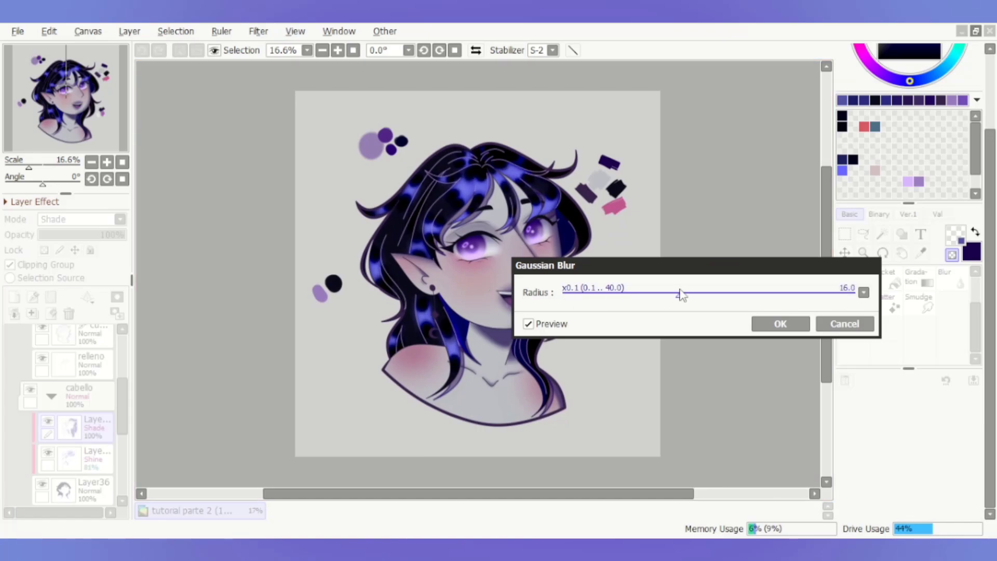
left_click(780, 324)
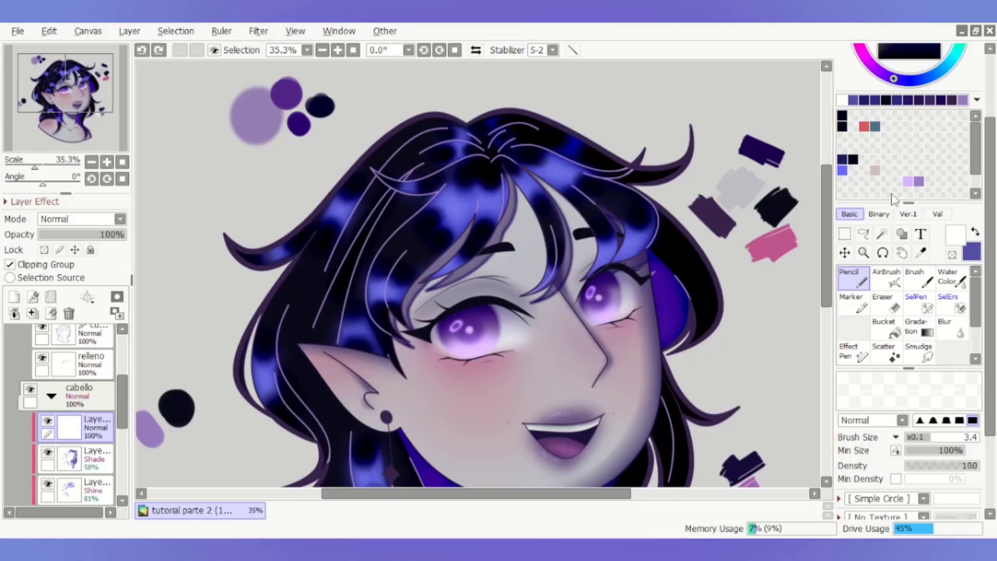
Set the pencil's stroke stabilizer to S-4.
scroll(468, 260, "up", 1)
scroll(467, 234, "down", 4)
scroll(549, 166, "up", 5)
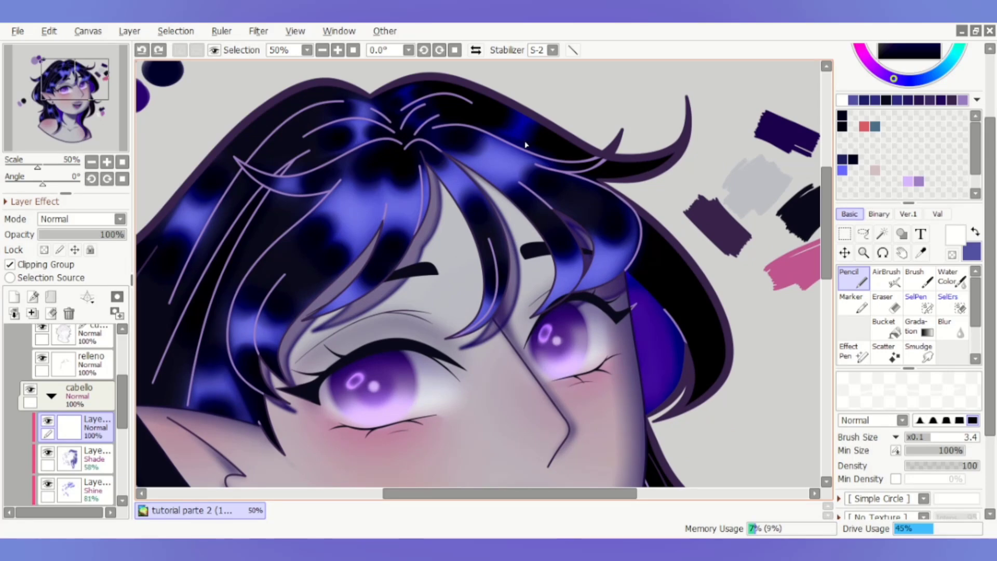
scroll(526, 146, "up", 7)
left_click(552, 50)
left_click(538, 334)
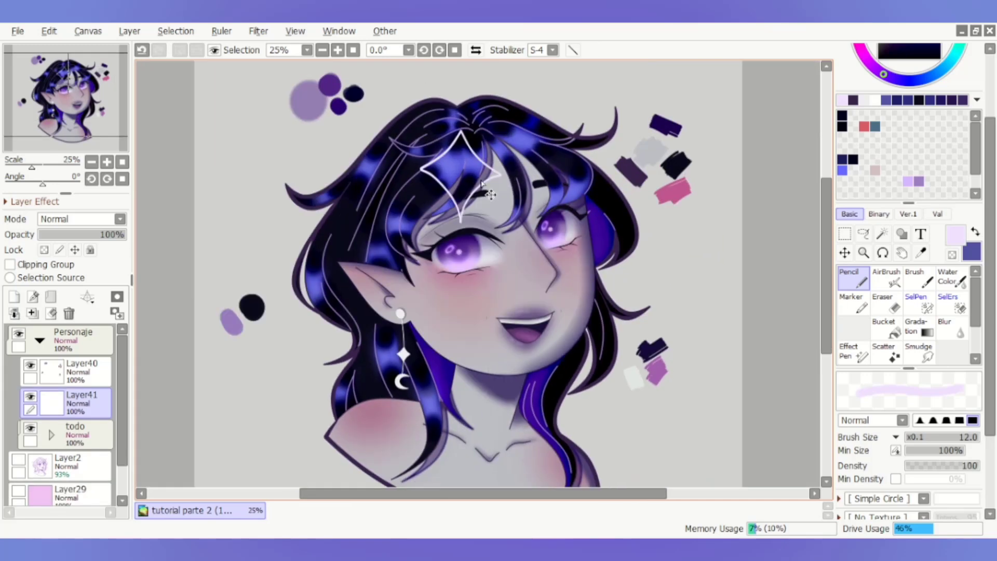
Shrink and tilt the outlined four-pointed sparkle and place it on the blue highlight of the bangs above the larger eye.
key("ctrl+t")
left_click_drag(452, 294, 446, 165)
scroll(444, 171, "up", 3)
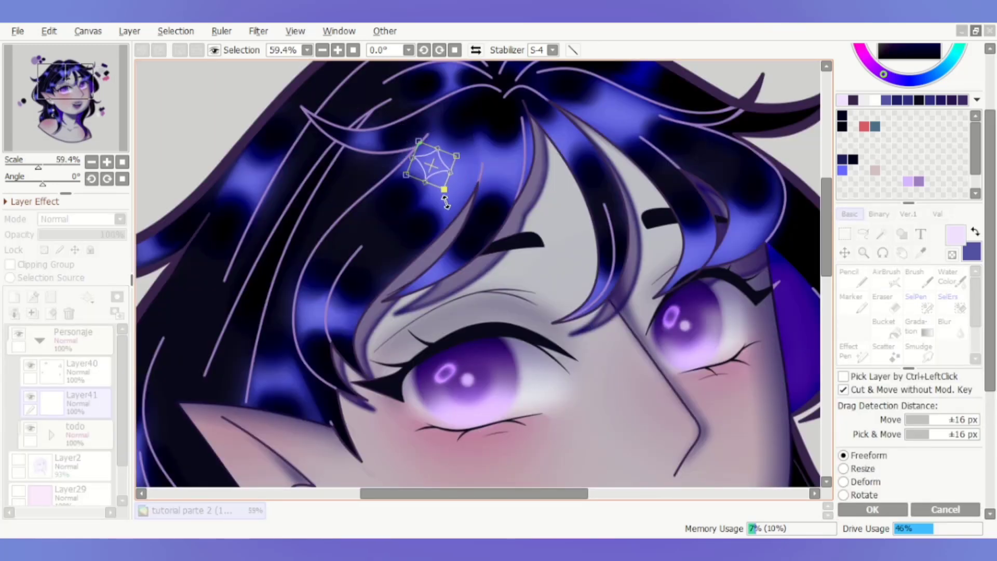
key("Return")
Copy the small sparkle and place a transformed copy on the hair highlight across the parting.
left_click_drag(379, 107, 474, 191)
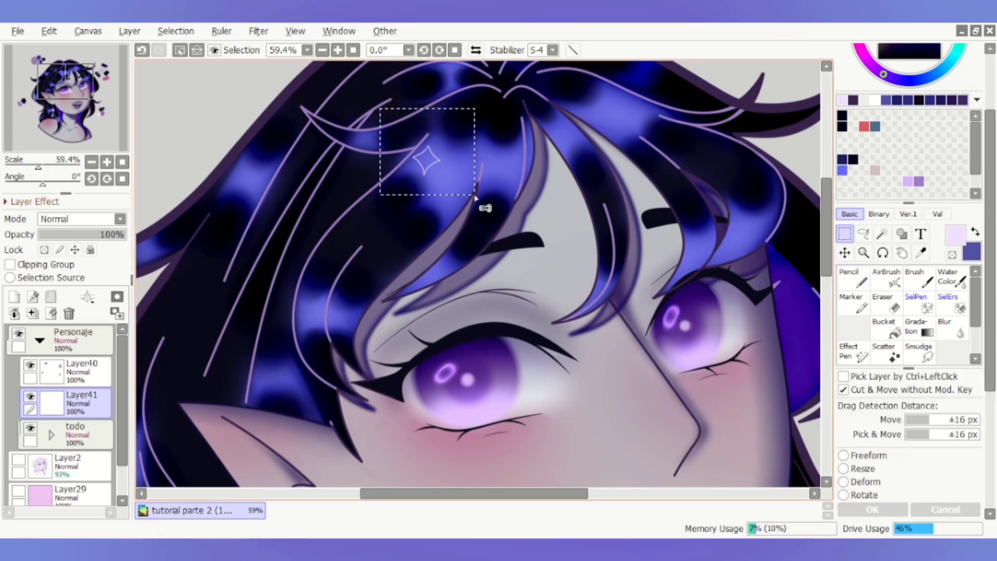
key("ctrl+c")
key("ctrl+v")
key("ctrl+t")
scroll(421, 171, "up", 5)
scroll(421, 171, "down", 5)
left_click_drag(390, 213, 530, 156)
key("Return")
Paste another sparkle copy and scale it down beside the one across the parting.
key("ctrl+v")
key("ctrl+v")
key("ctrl+t")
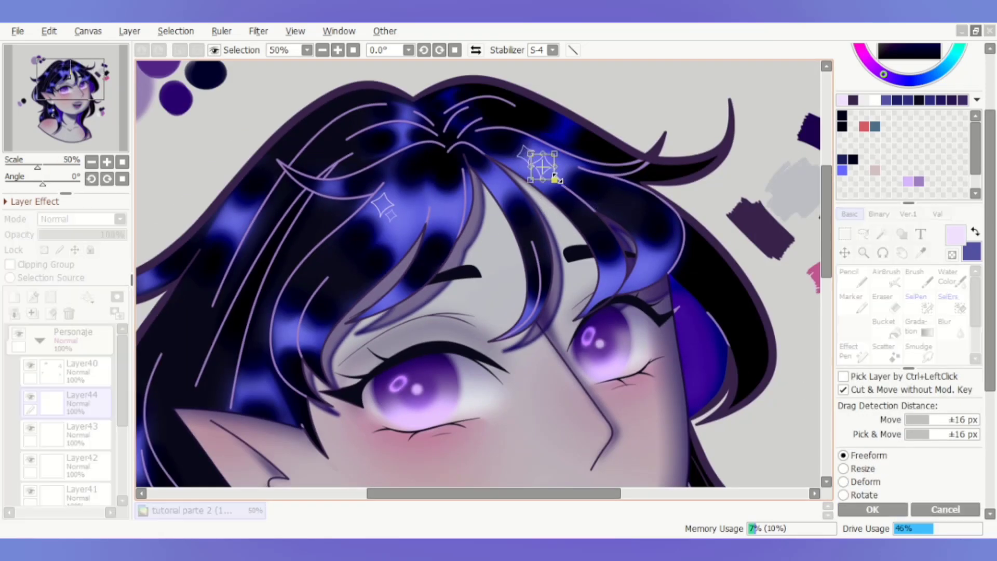
scroll(535, 159, "up", 3)
key("Return")
Paste another sparkle copy and fit it onto the central bangs highlight beside the existing pair.
scroll(533, 165, "down", 3)
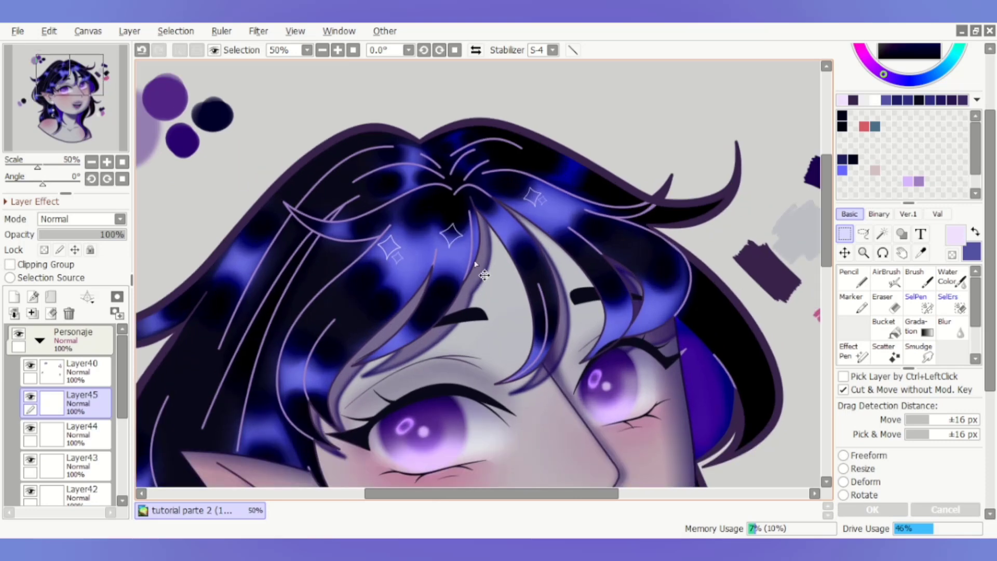
key("ctrl+v")
key("ctrl+t")
scroll(433, 227, "up", 3)
left_click_drag(434, 227, 449, 232)
key("Return")
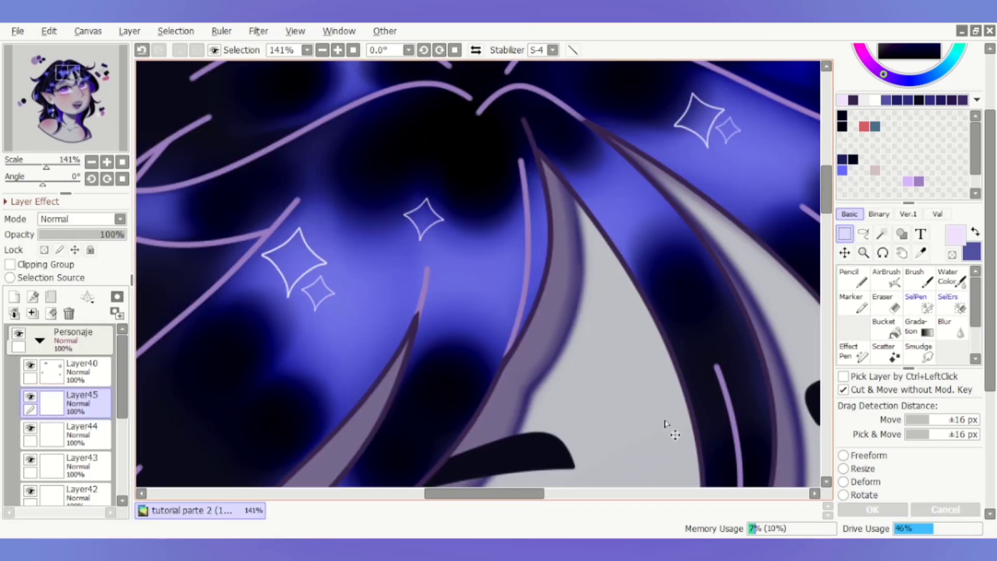
Paste and transform further sparkle copies on the crown, the central bangs, the lock above the smaller eye and the outer hair.
scroll(405, 284, "down", 4)
key("ctrl+v")
key("ctrl+t")
scroll(448, 224, "up", 3)
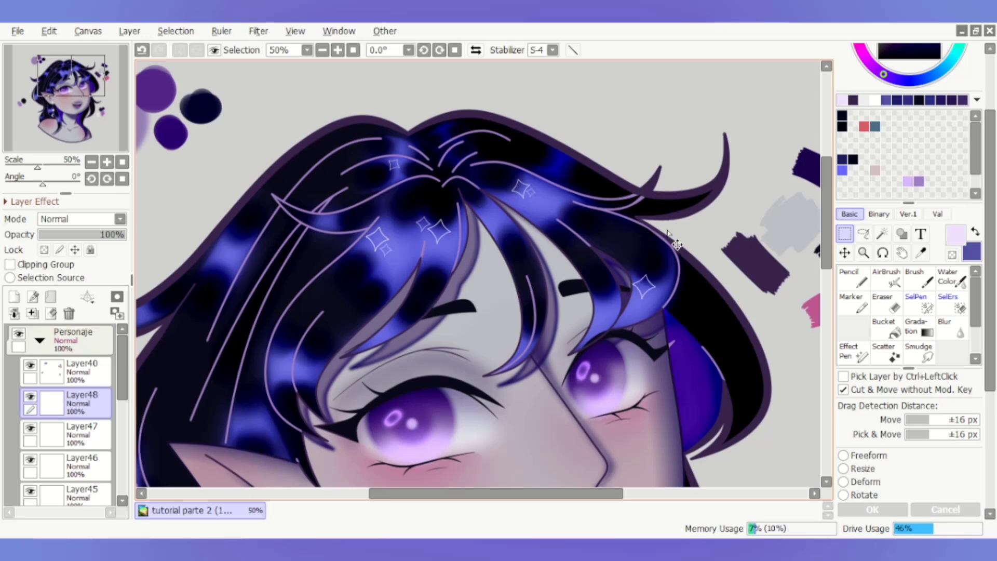
scroll(510, 290, "down", 1)
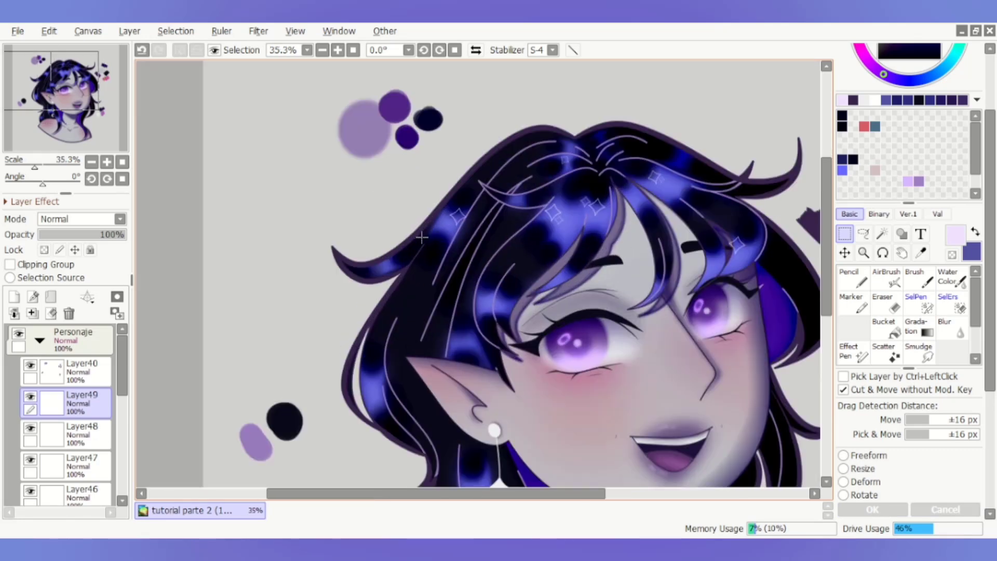
scroll(423, 234, "down", 1)
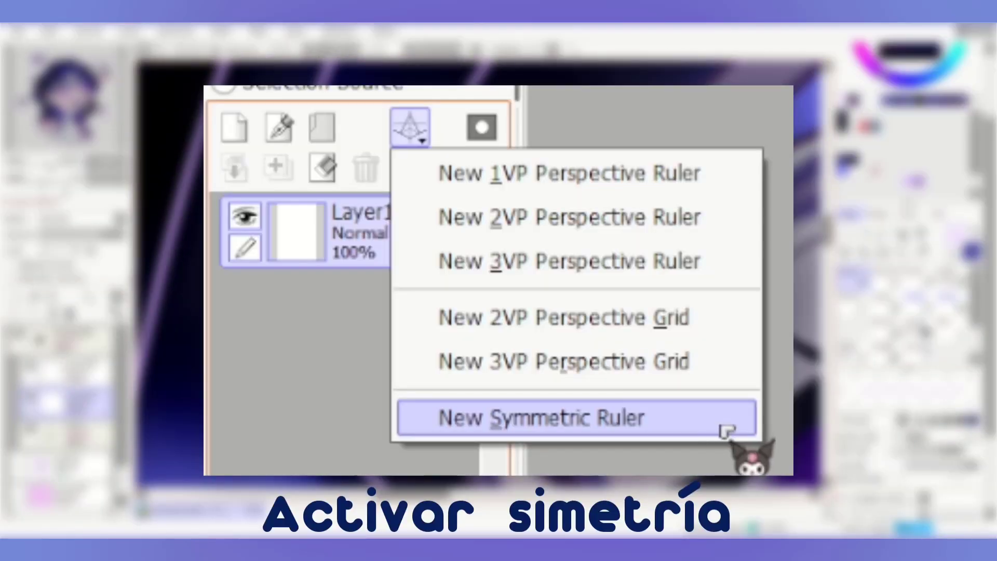
Create a new symmetric ruler for Layer1.
left_click(725, 423)
left_click(410, 127)
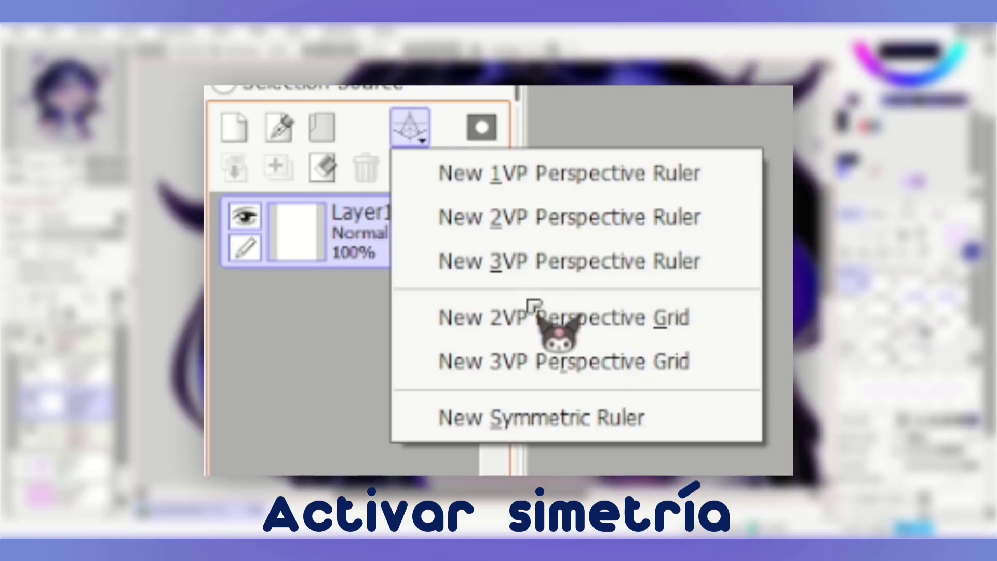
left_click(710, 417)
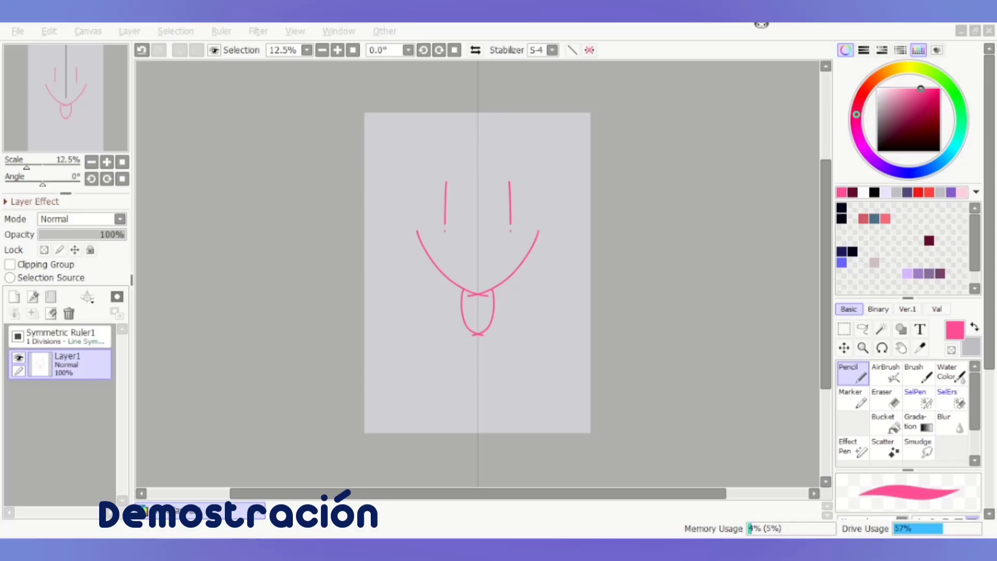
Turn off the symmetric ruler above Layer1 in the demonstration drawing.
left_click(762, 24)
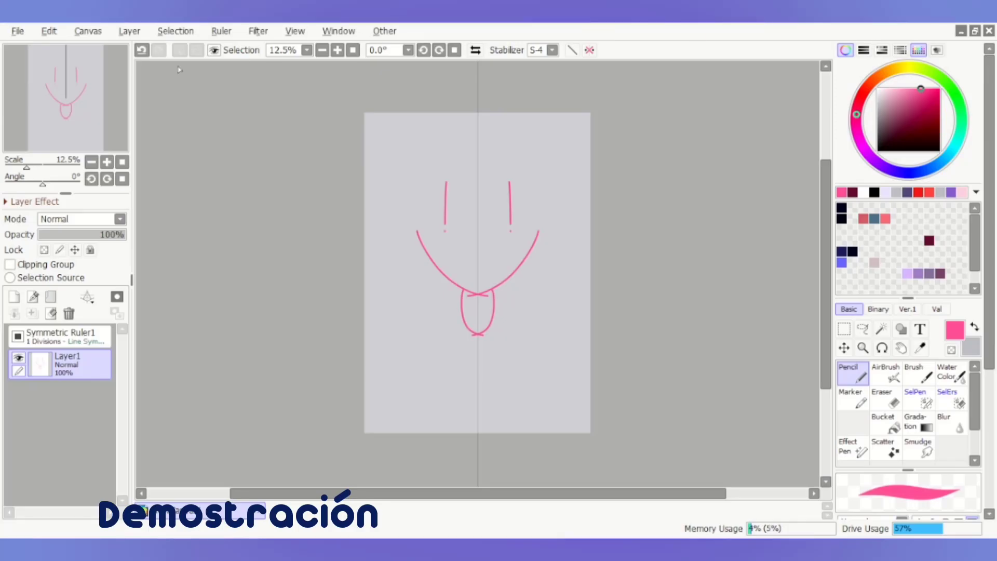
left_click(17, 337)
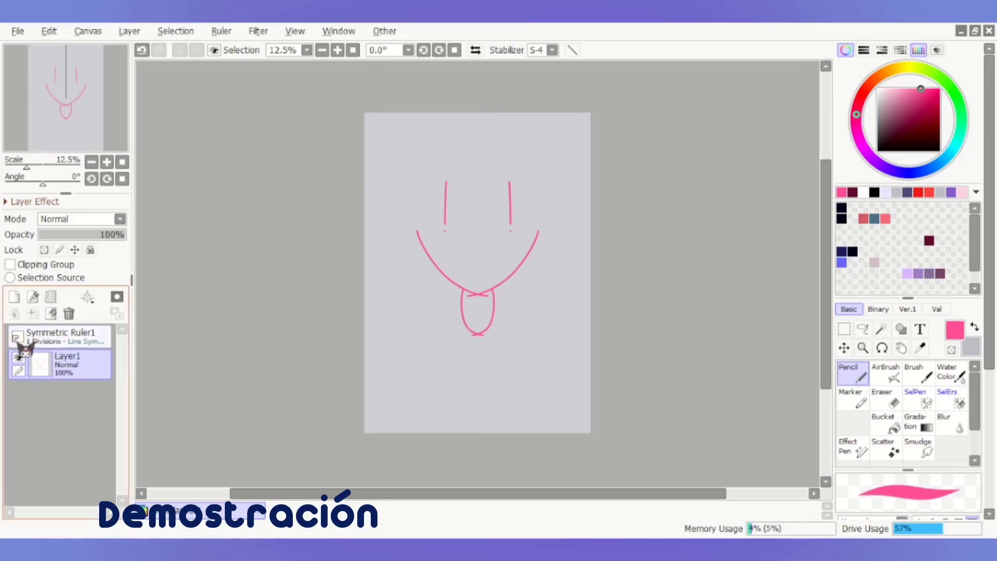
Draw an unmirrored S-shaped curve across the demonstration sketch with the symmetric ruler off, and a further stroke with it turned back on.
left_click(17, 337)
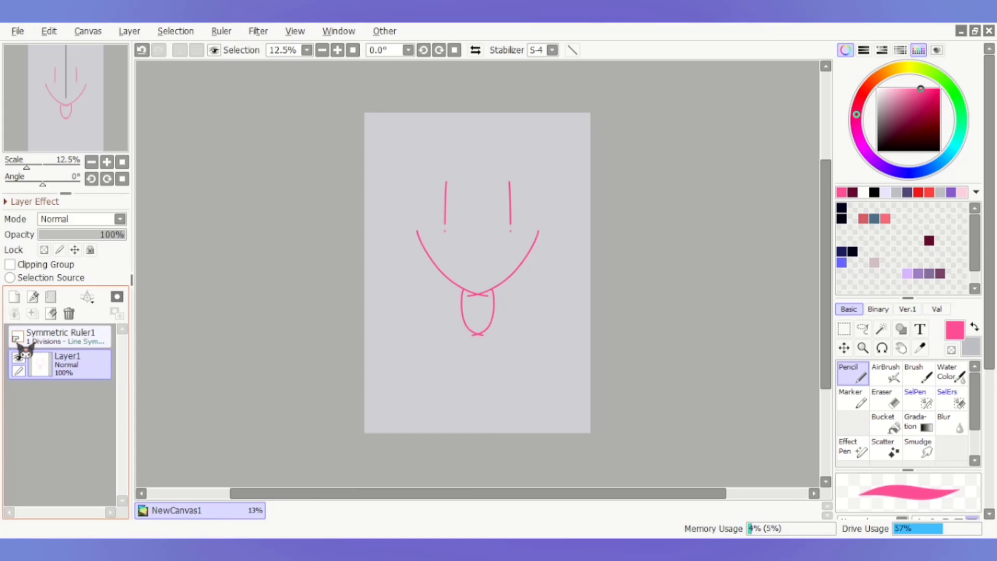
left_click_drag(522, 292, 390, 362)
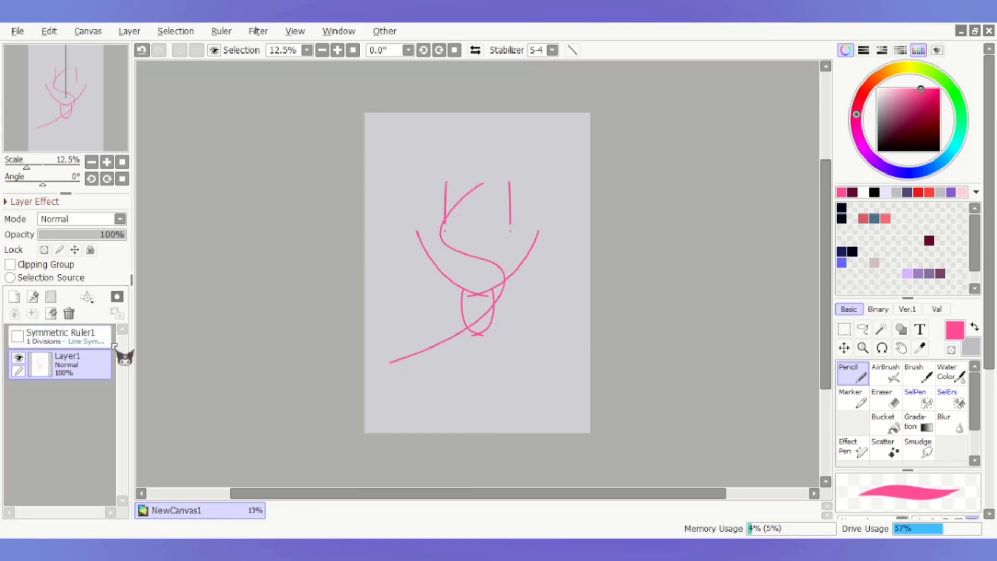
left_click(17, 337)
mouse_move(405, 223)
left_mouse_down()
mouse_move(434, 222)
mouse_move(586, 385)
left_mouse_up()
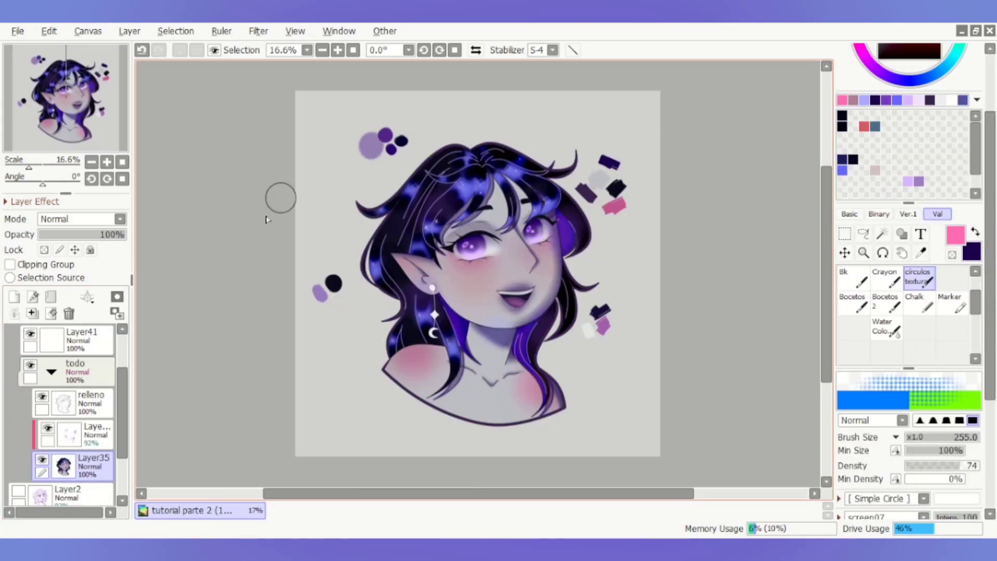
In the elf portrait, duplicate the contents of the clipped layer directly above Layer35 and merge the copy down into it.
scroll(535, 329, "up", 4)
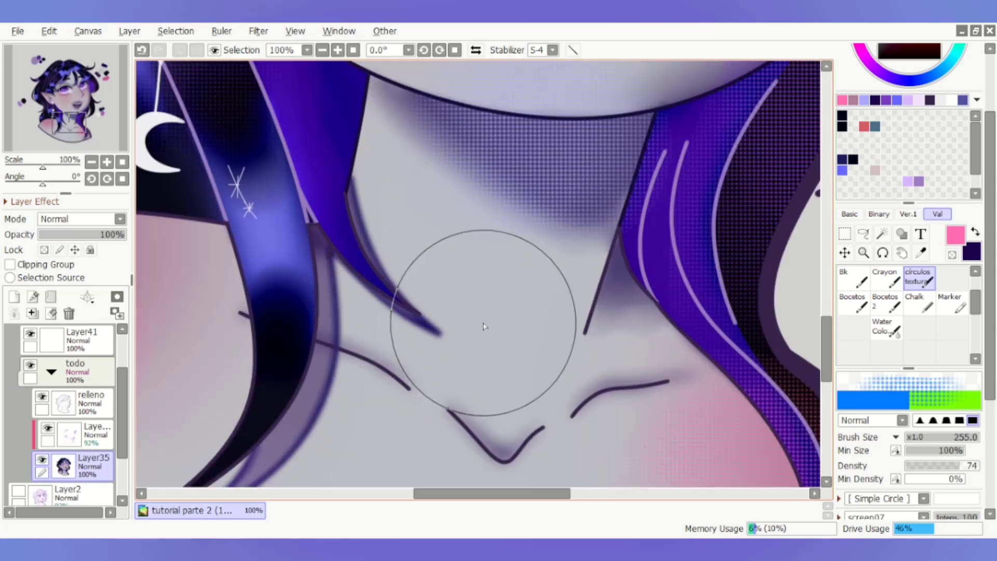
scroll(478, 366, "down", 3)
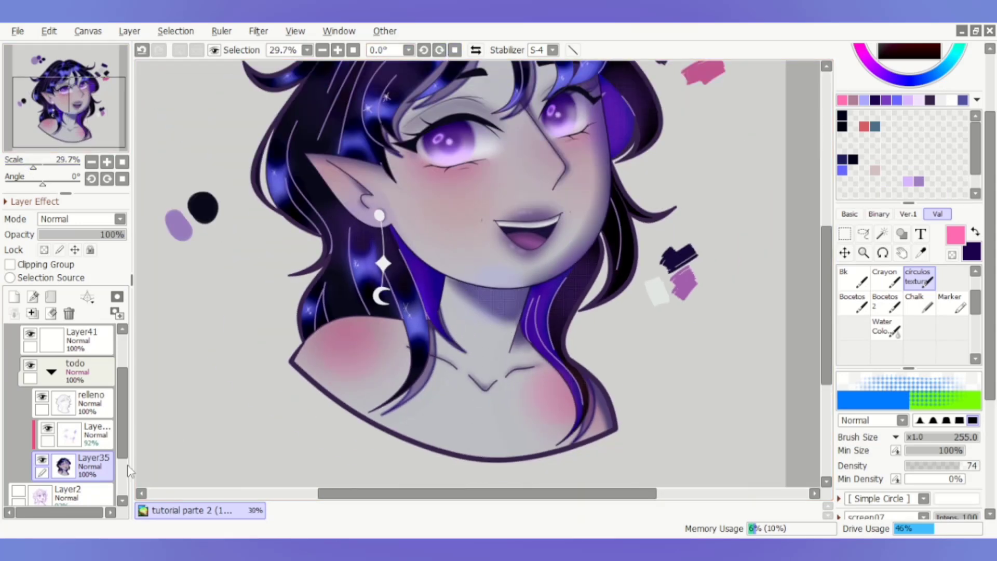
left_click(96, 436)
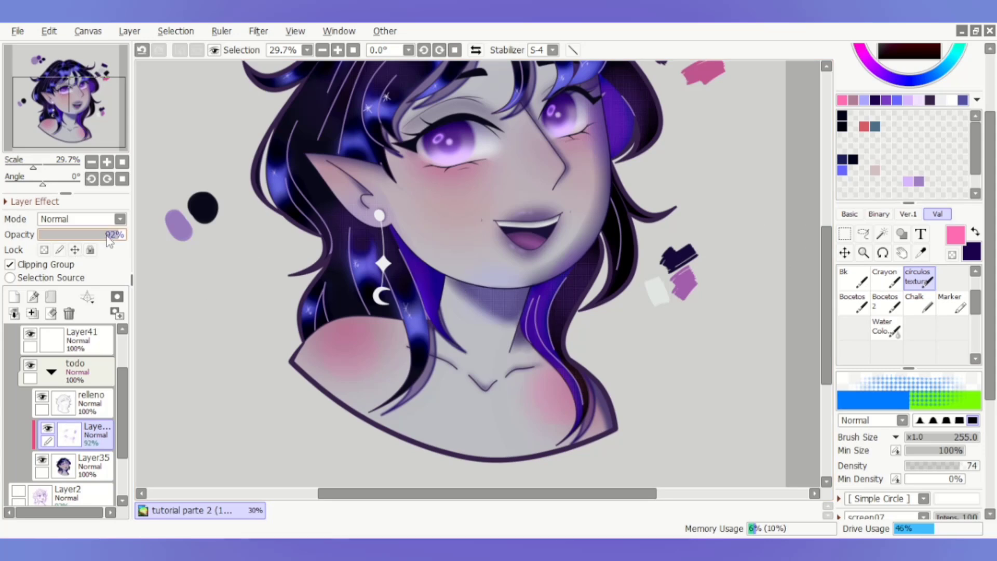
left_click(845, 235)
key("minus")
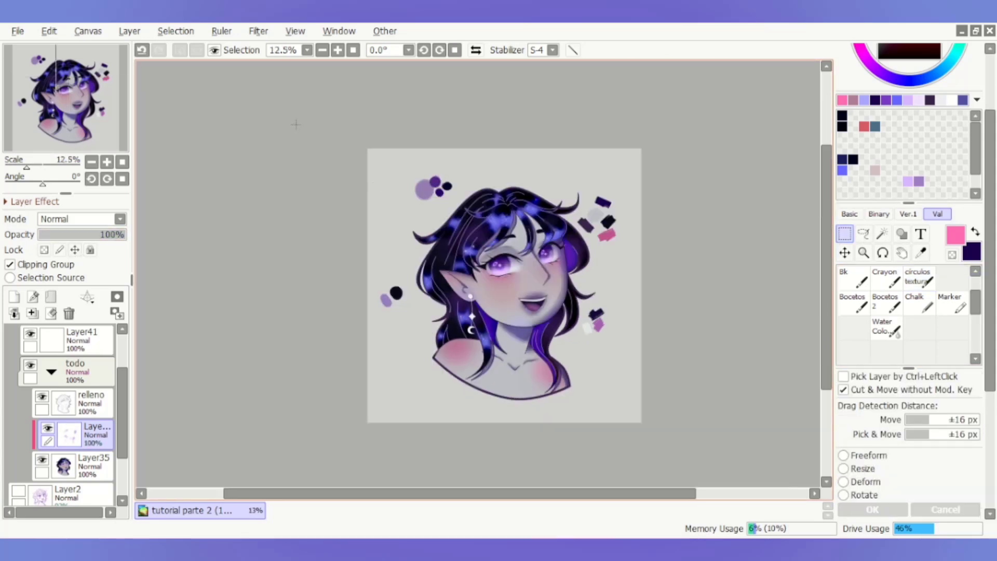
key("ctrl+a")
key("ctrl+d")
scroll(544, 342, "up", 2)
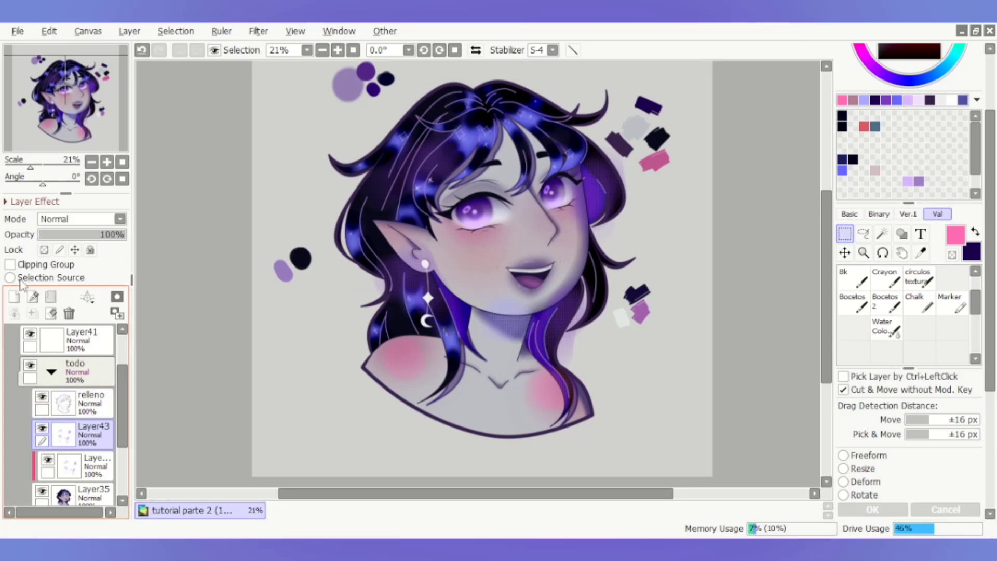
left_click(32, 313)
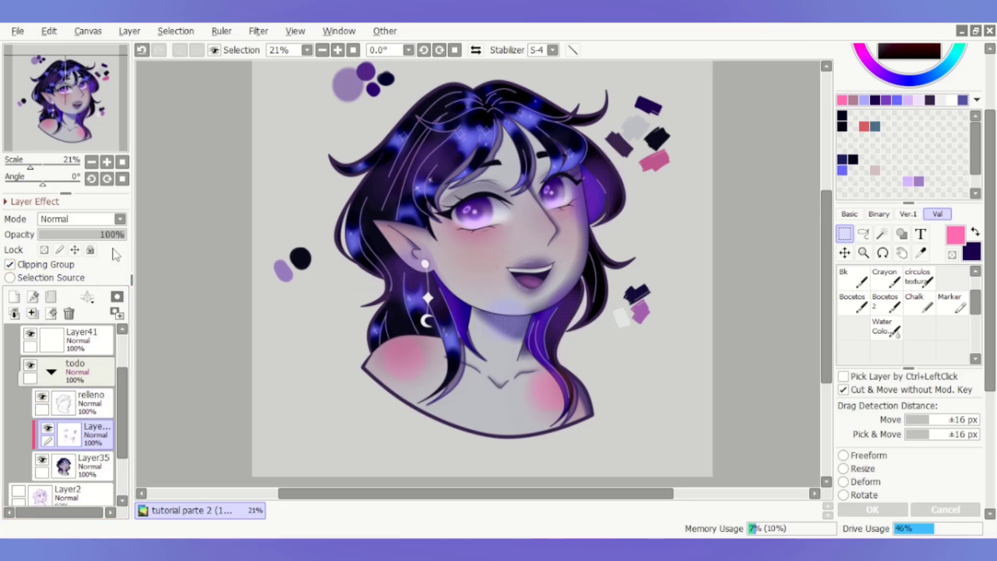
Lower the opacity of the clipped layer above Layer35 to 60% and choose the círculos textura brush.
left_click(104, 234)
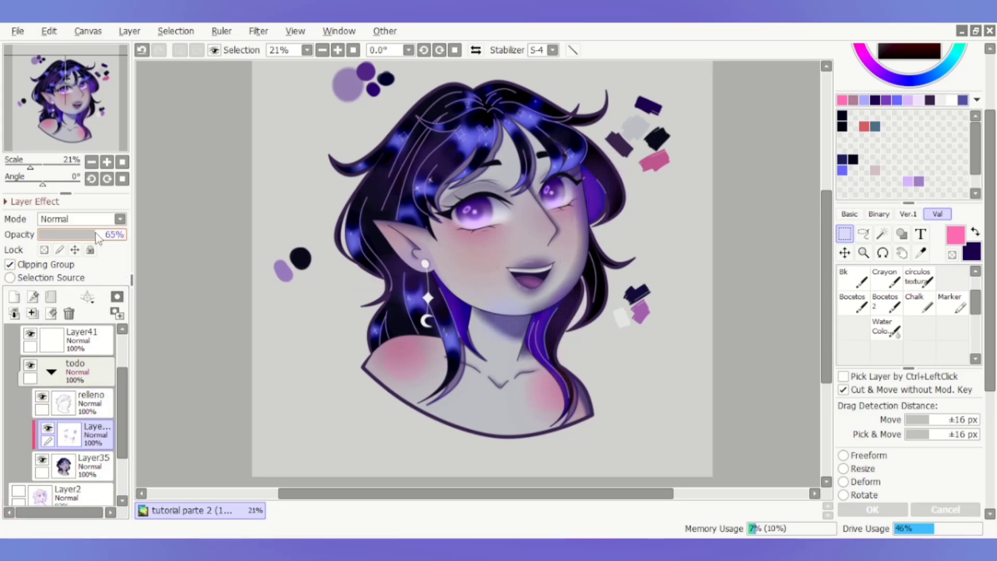
scroll(466, 207, "up", 3)
scroll(466, 207, "down", 2)
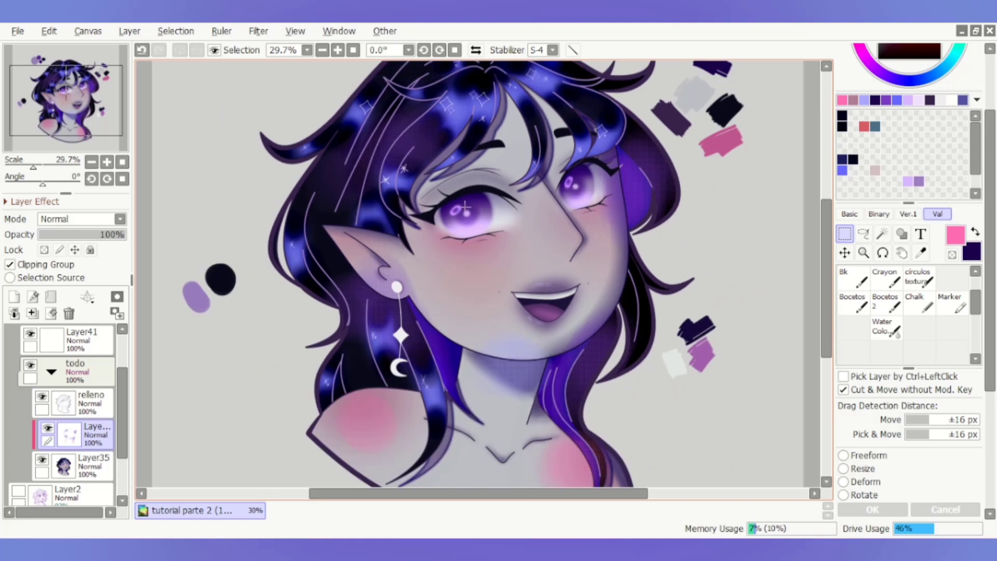
scroll(465, 207, "down", 2)
left_click(94, 237)
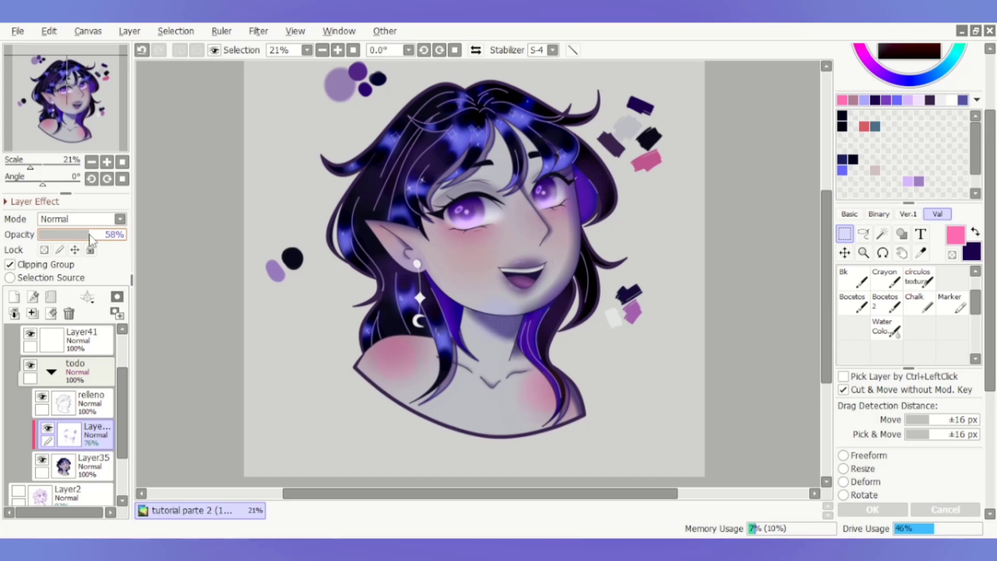
left_click(931, 284)
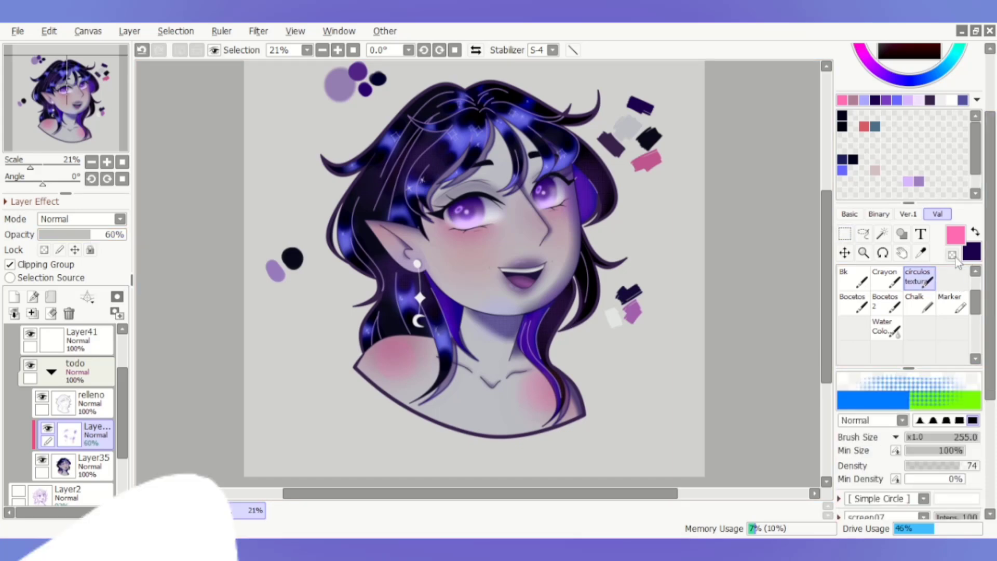